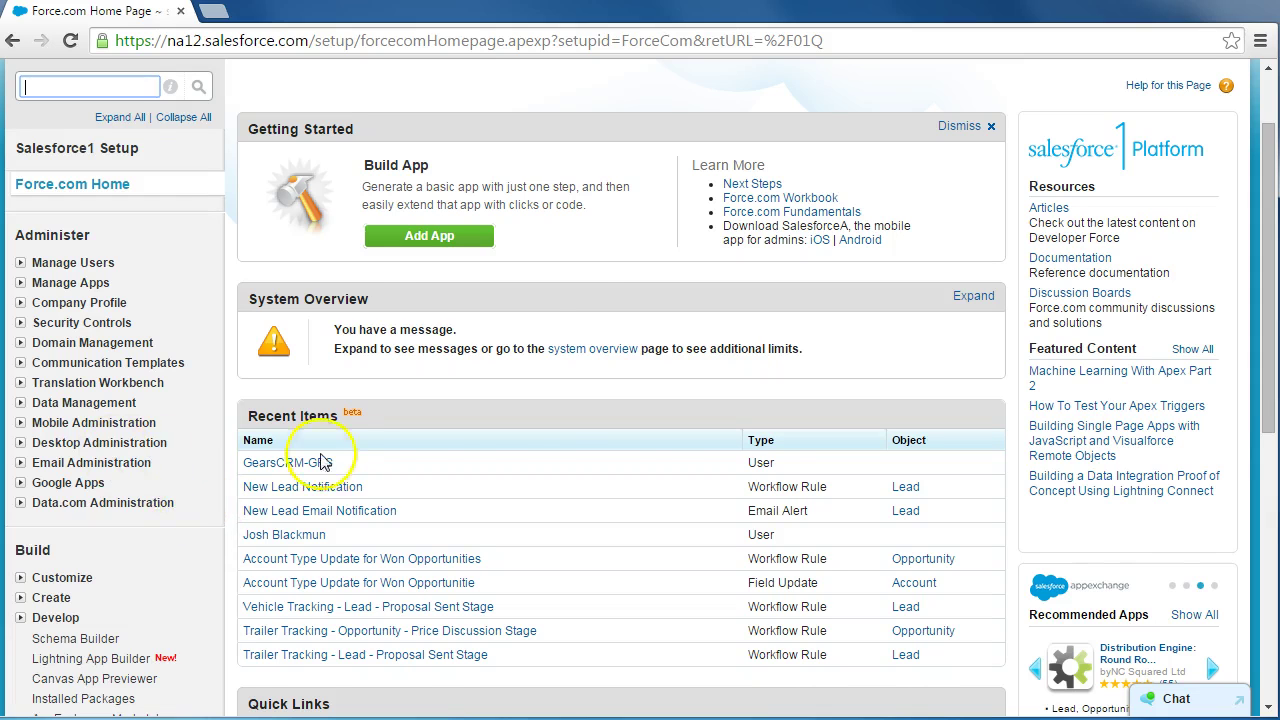
Filter the setup menu with 'lead' to show the Leads customization entries.
scroll(320, 460, up, 1)
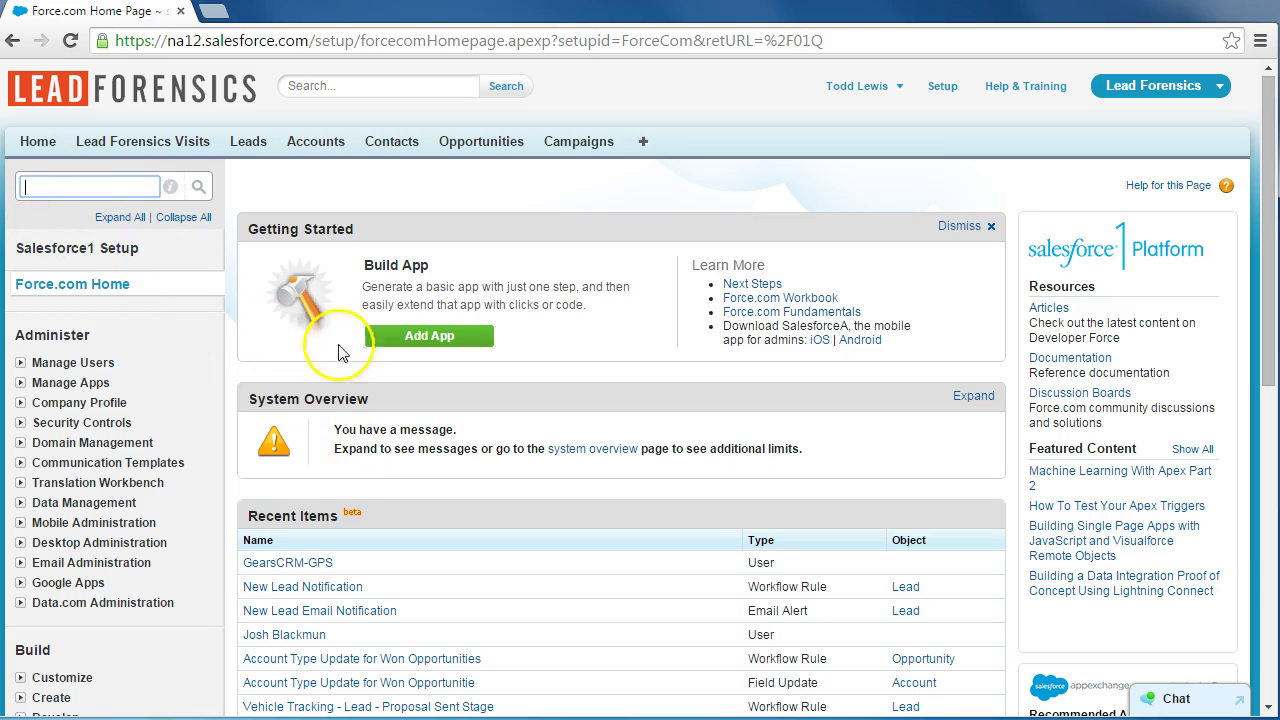
scroll(960, 275, down, 1)
scroll(895, 210, up, 1)
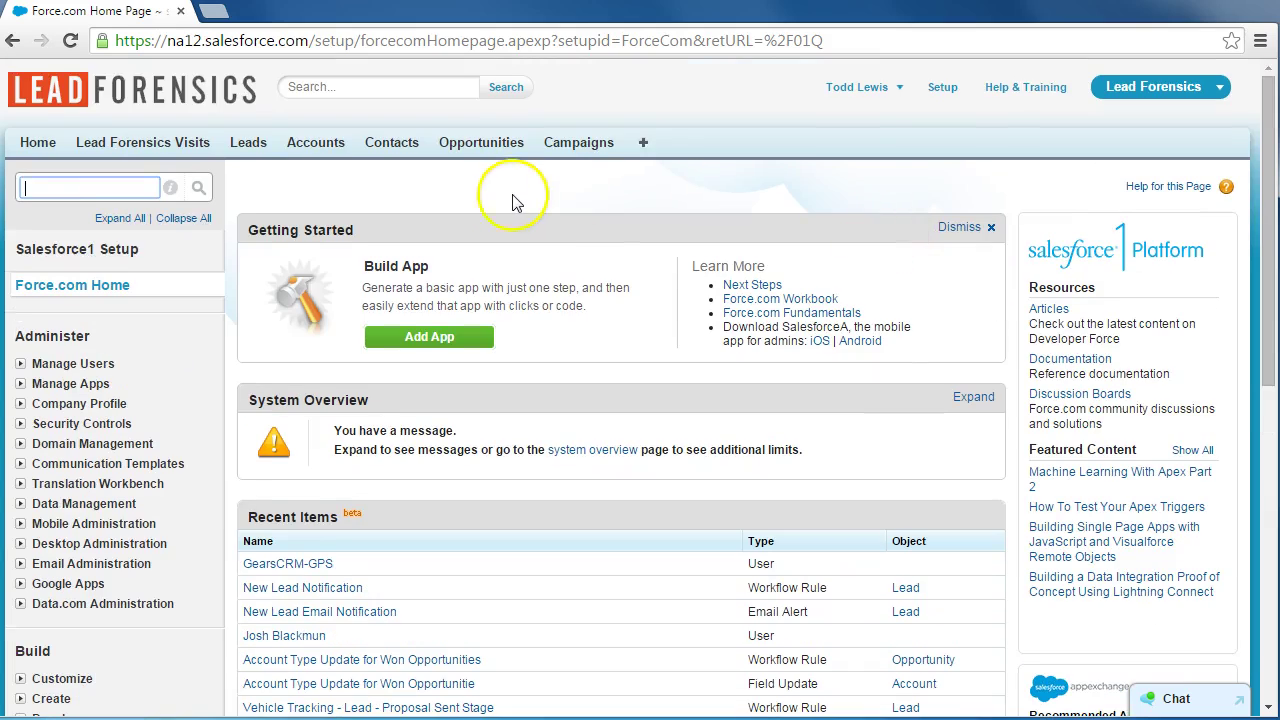
click(74, 183)
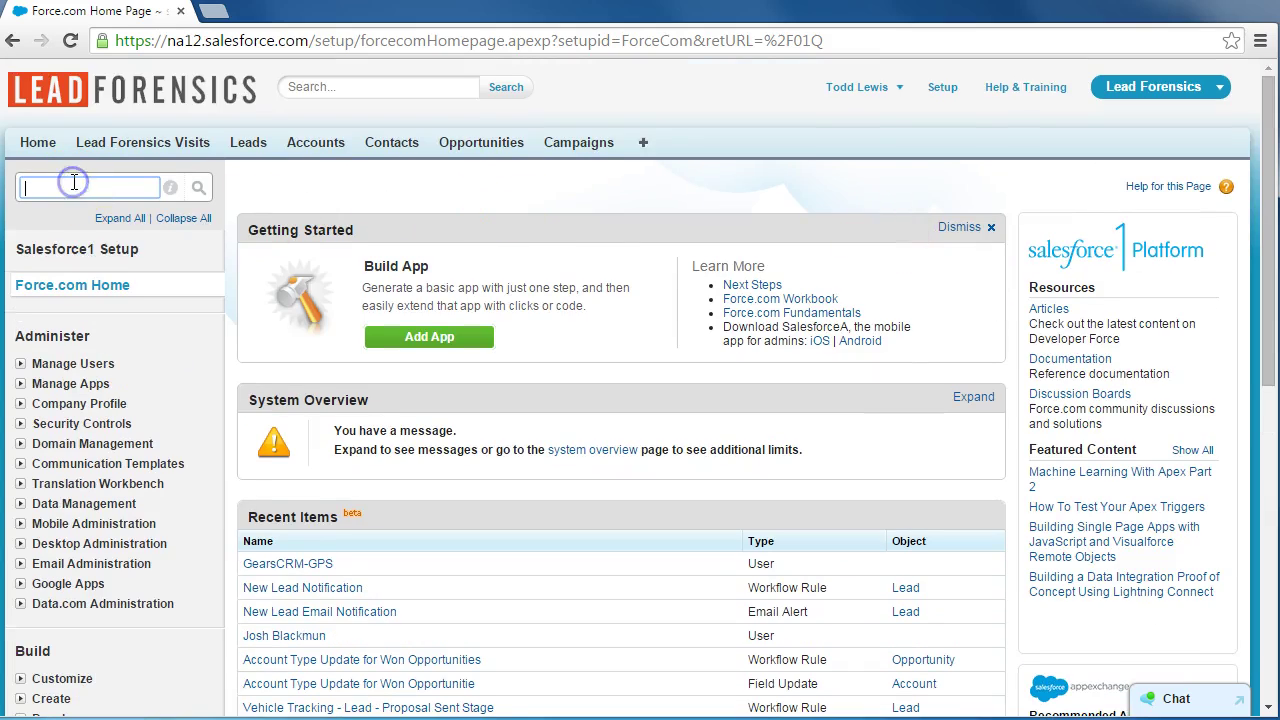
text(lead)
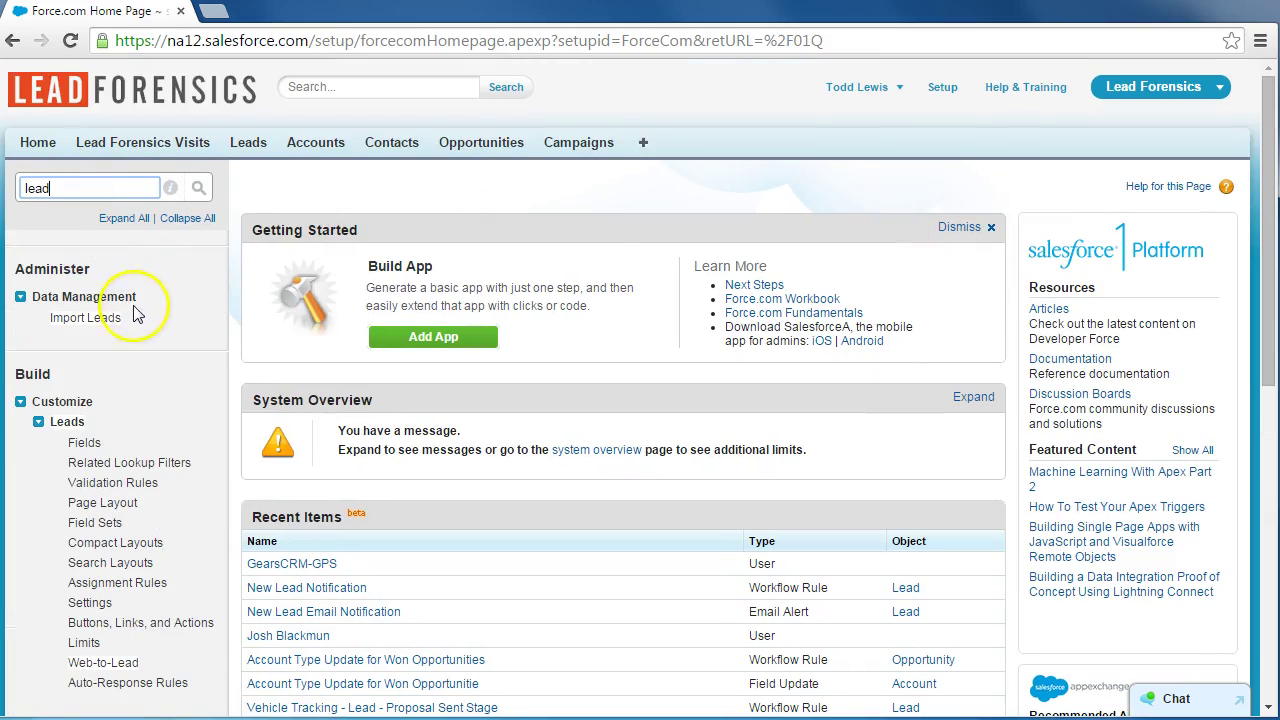
scroll(98, 642, down, 1)
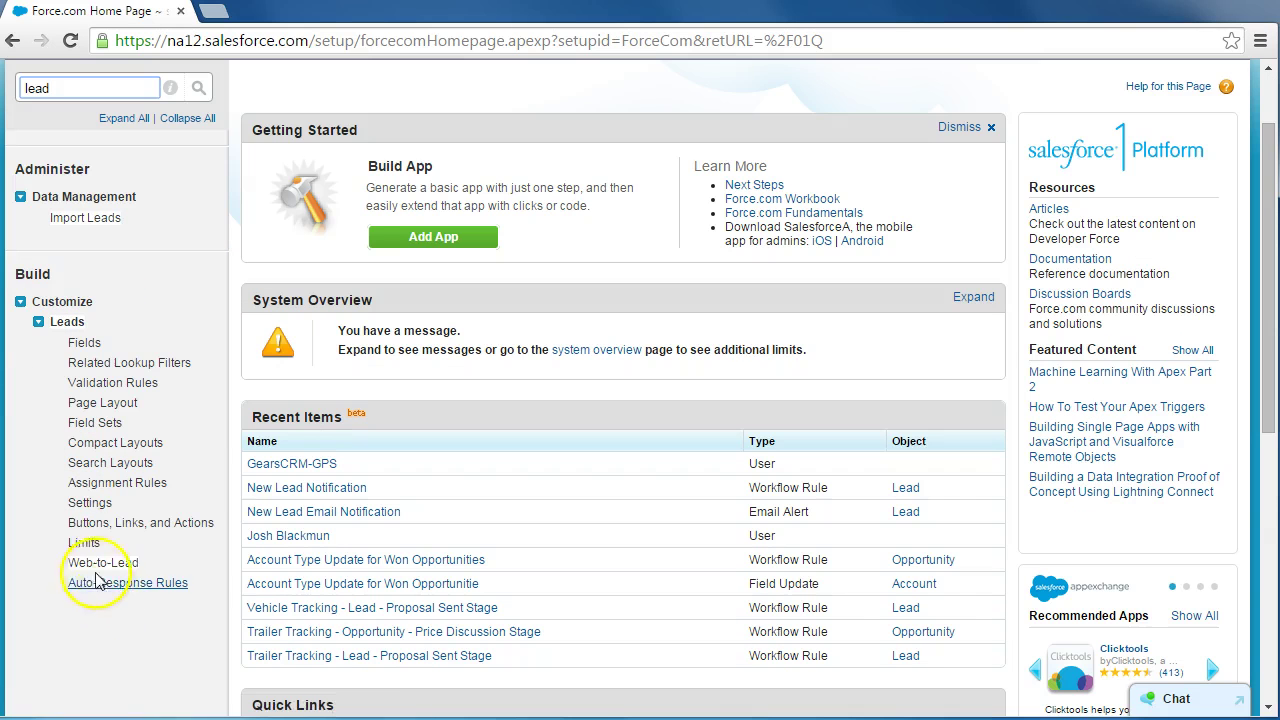
Open the organization's Lead Settings and put them into edit mode.
click(88, 492)
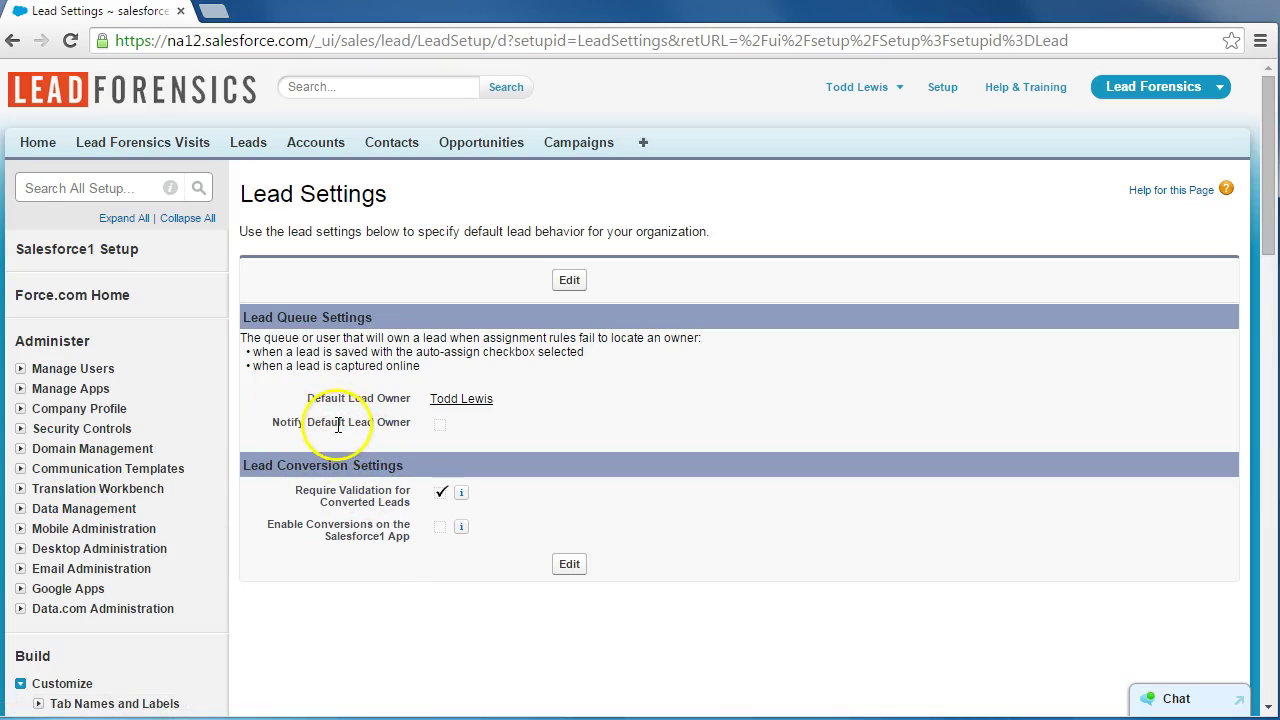
click(569, 280)
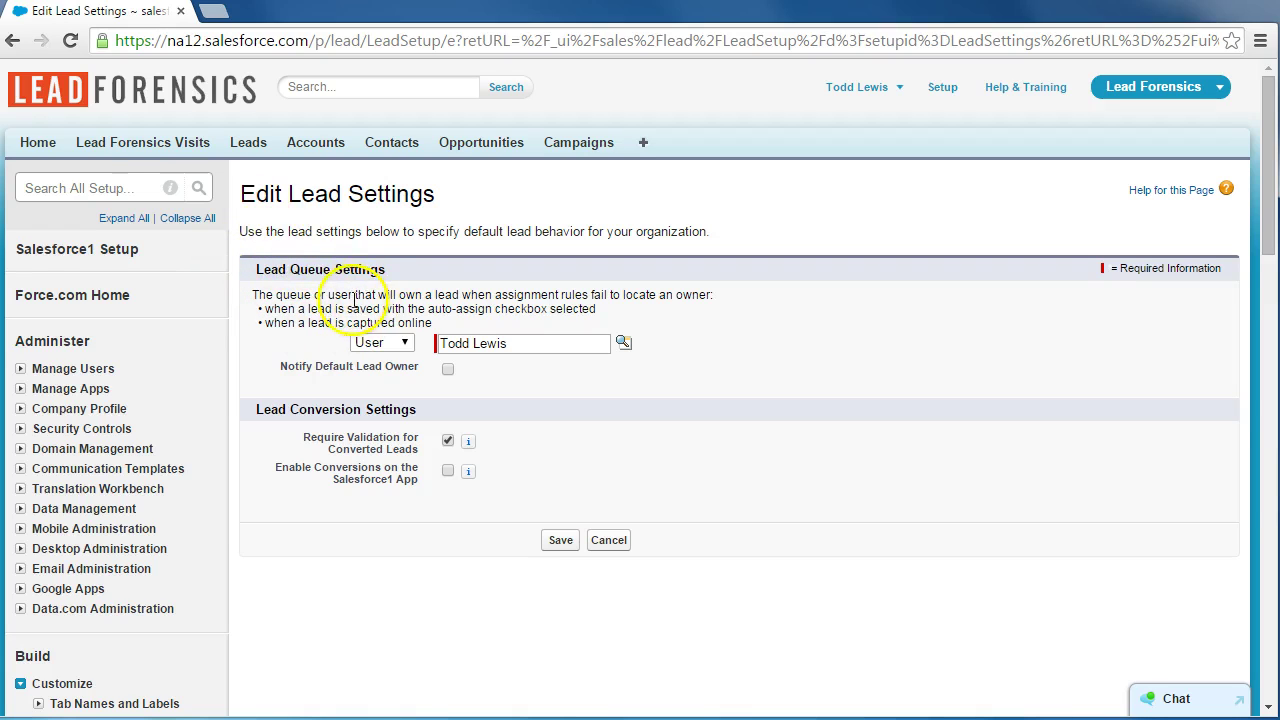
click(145, 190)
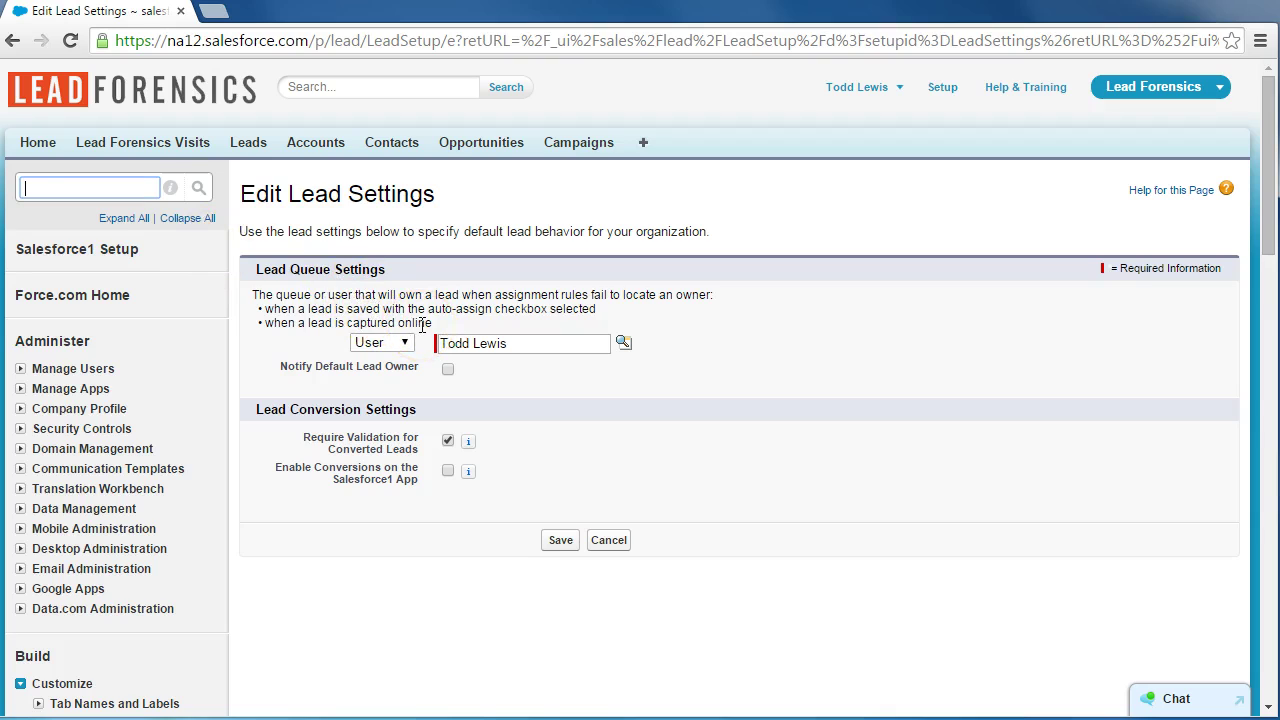
Find Email Templates through a Setup search for 'email templates' and start a new template.
text(email)
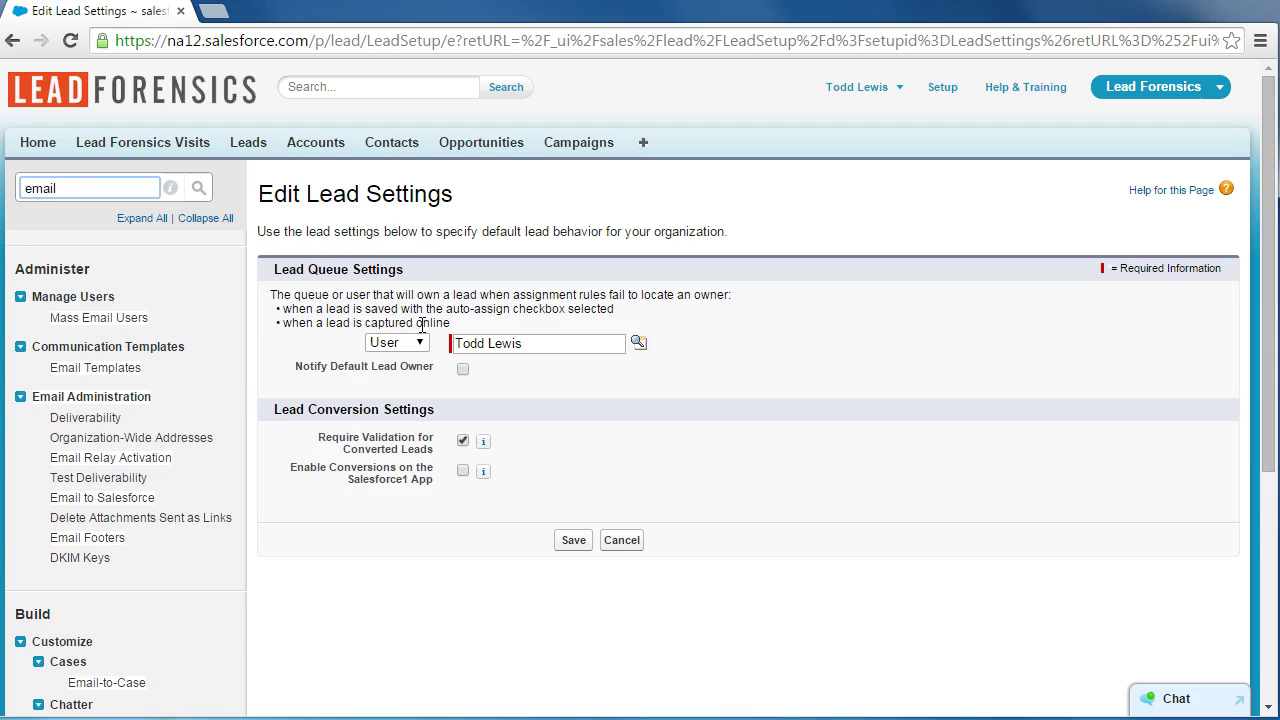
text( templa)
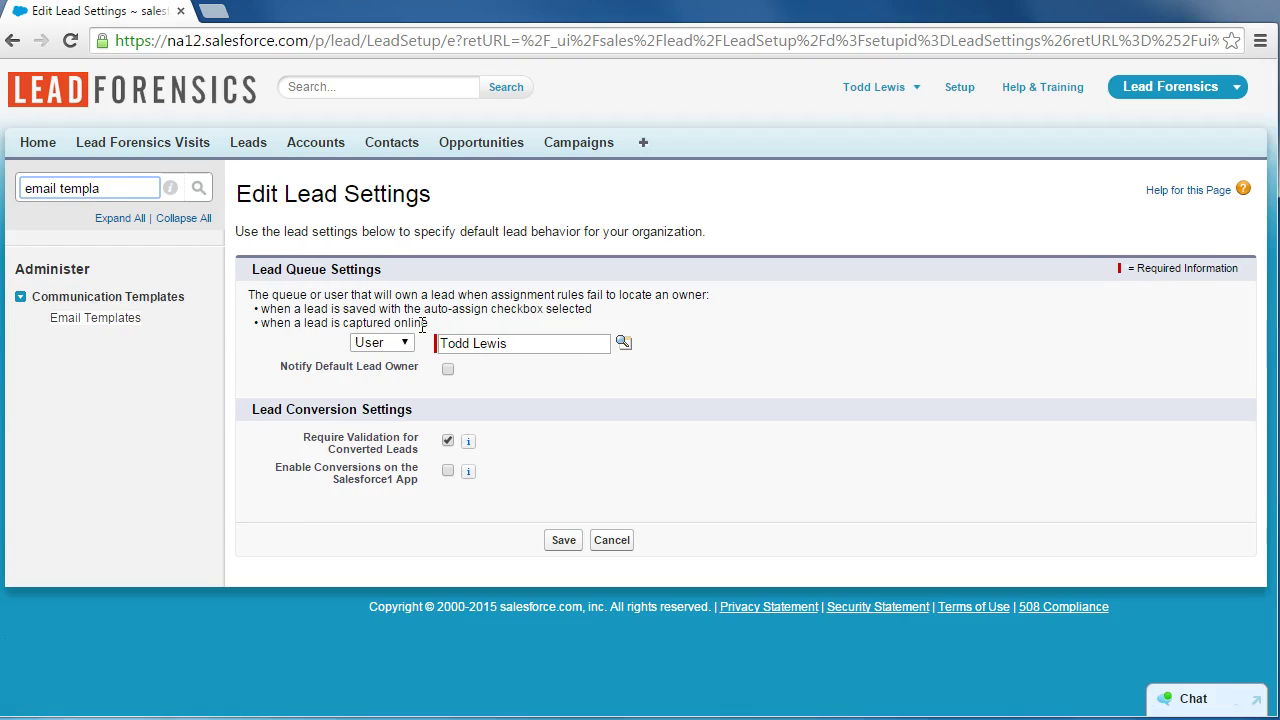
text(tes)
click(127, 318)
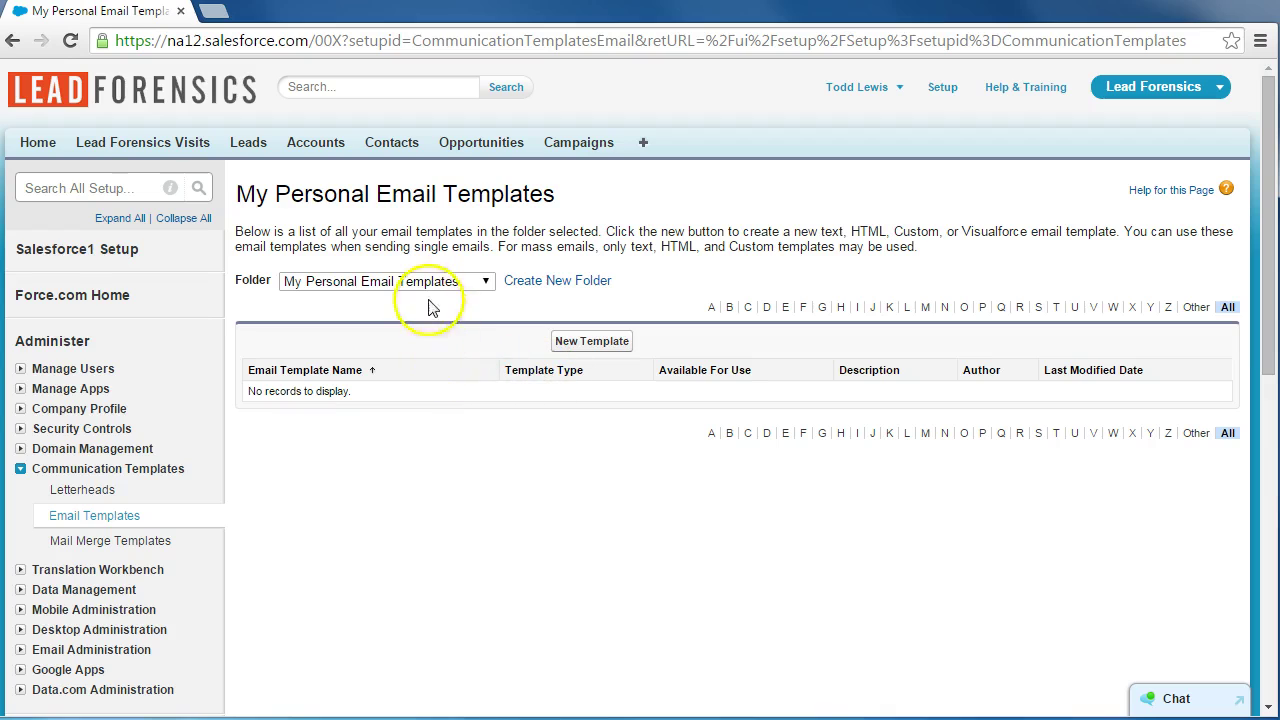
click(590, 342)
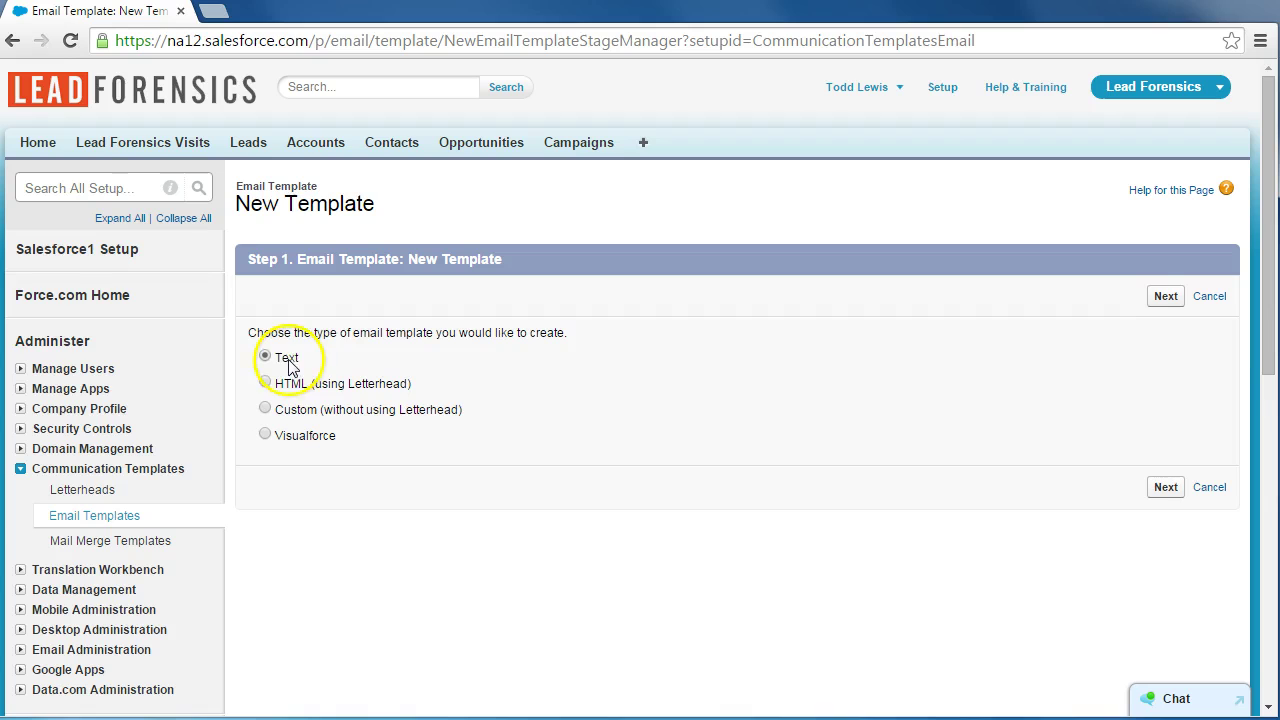
Continue with a text template kept in My Personal Email Templates and marked available for use.
click(1166, 488)
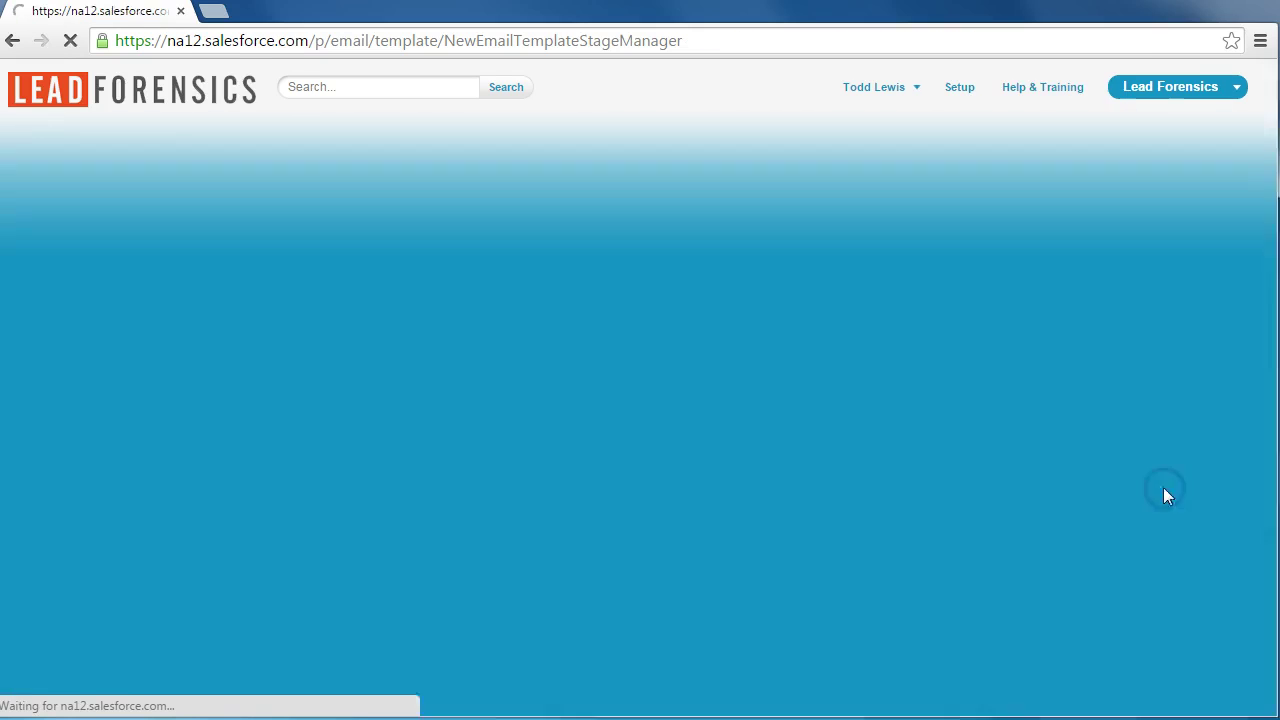
scroll(549, 249, down, 2)
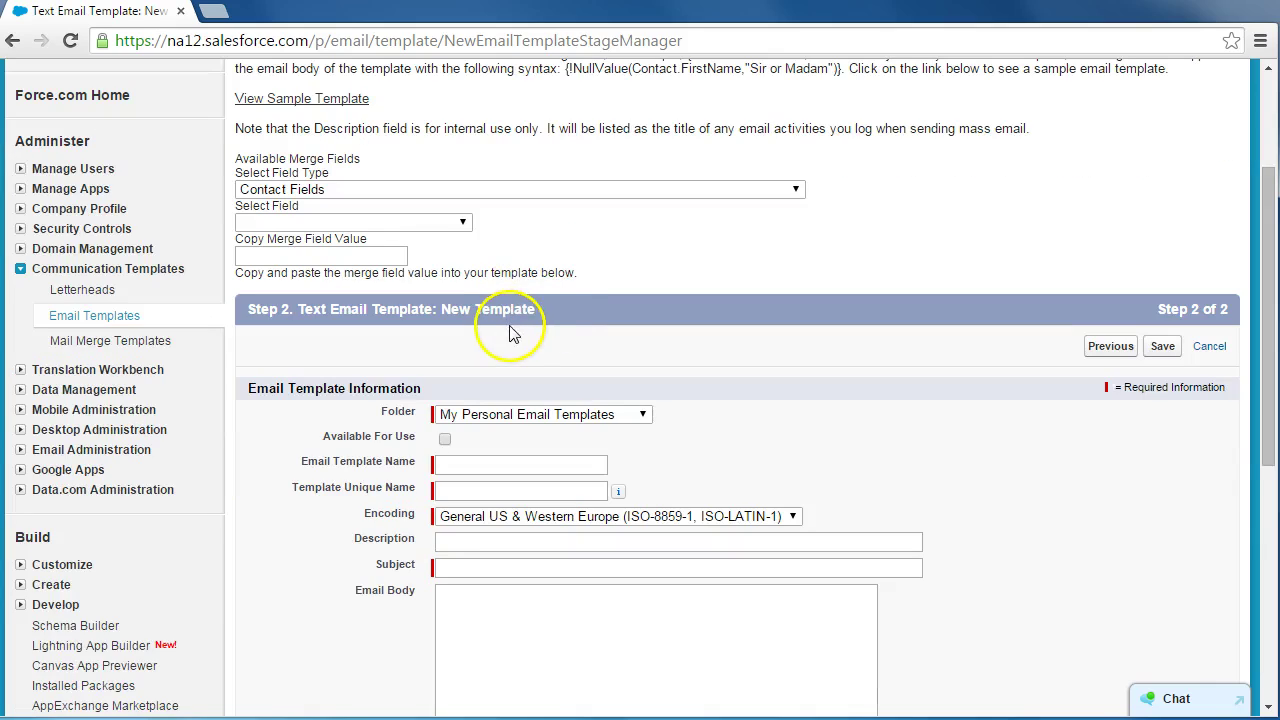
scroll(505, 325, down, 1)
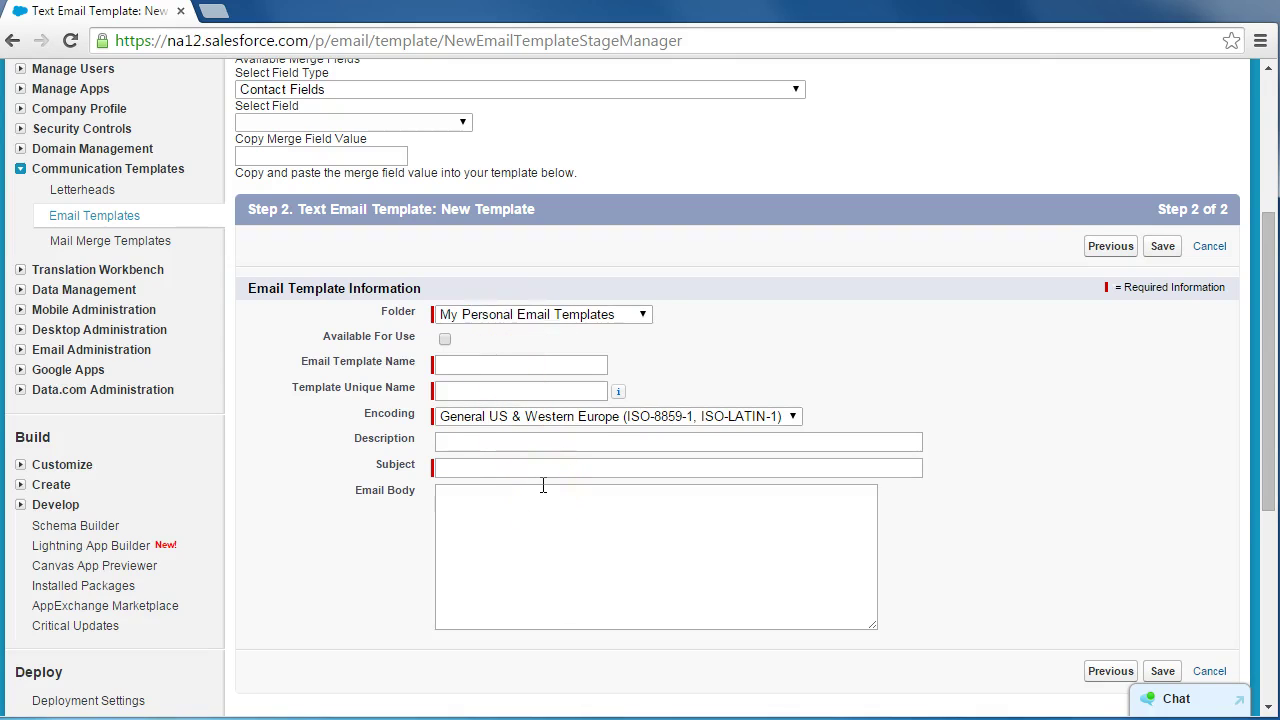
click(523, 490)
click(521, 466)
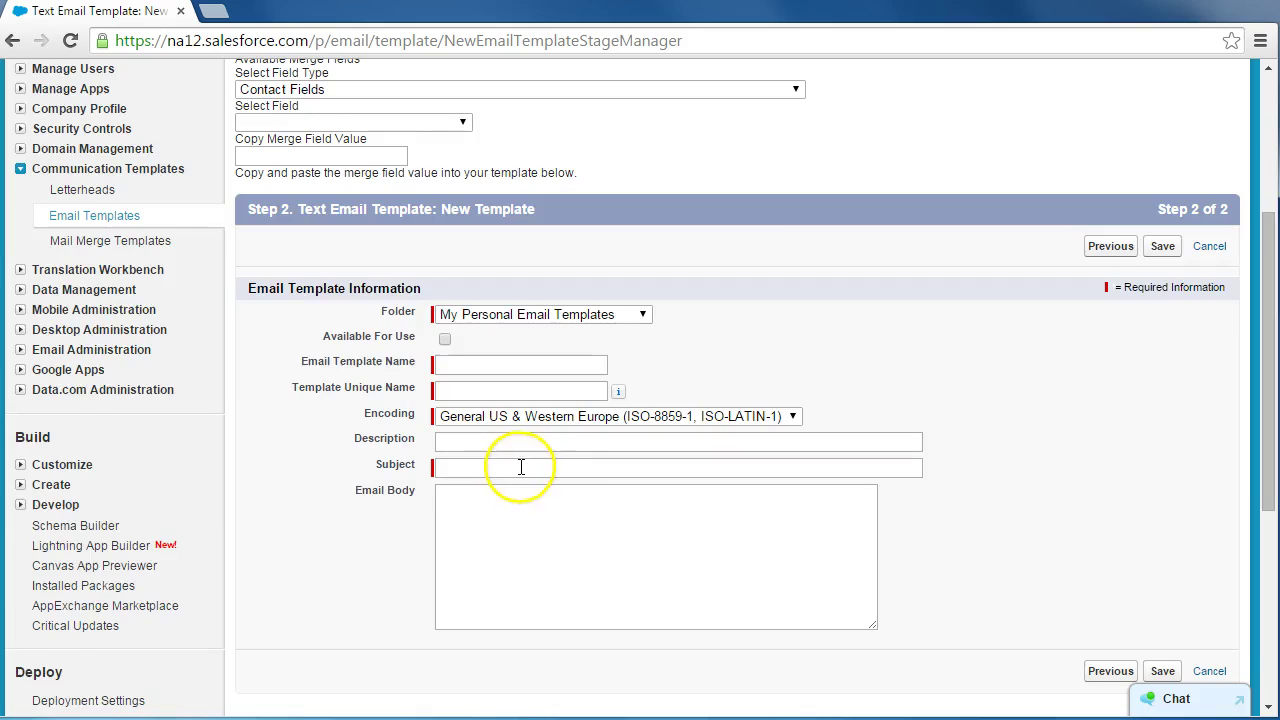
scroll(510, 455, up, 1)
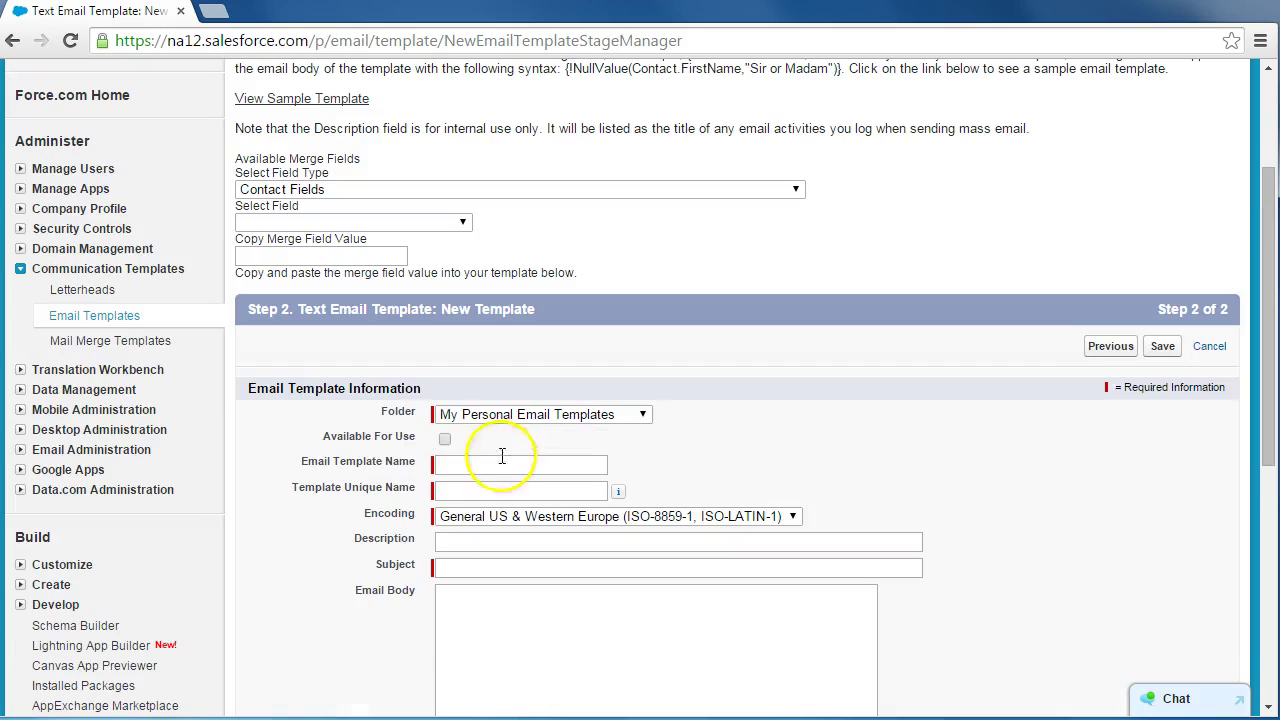
click(545, 415)
click(545, 433)
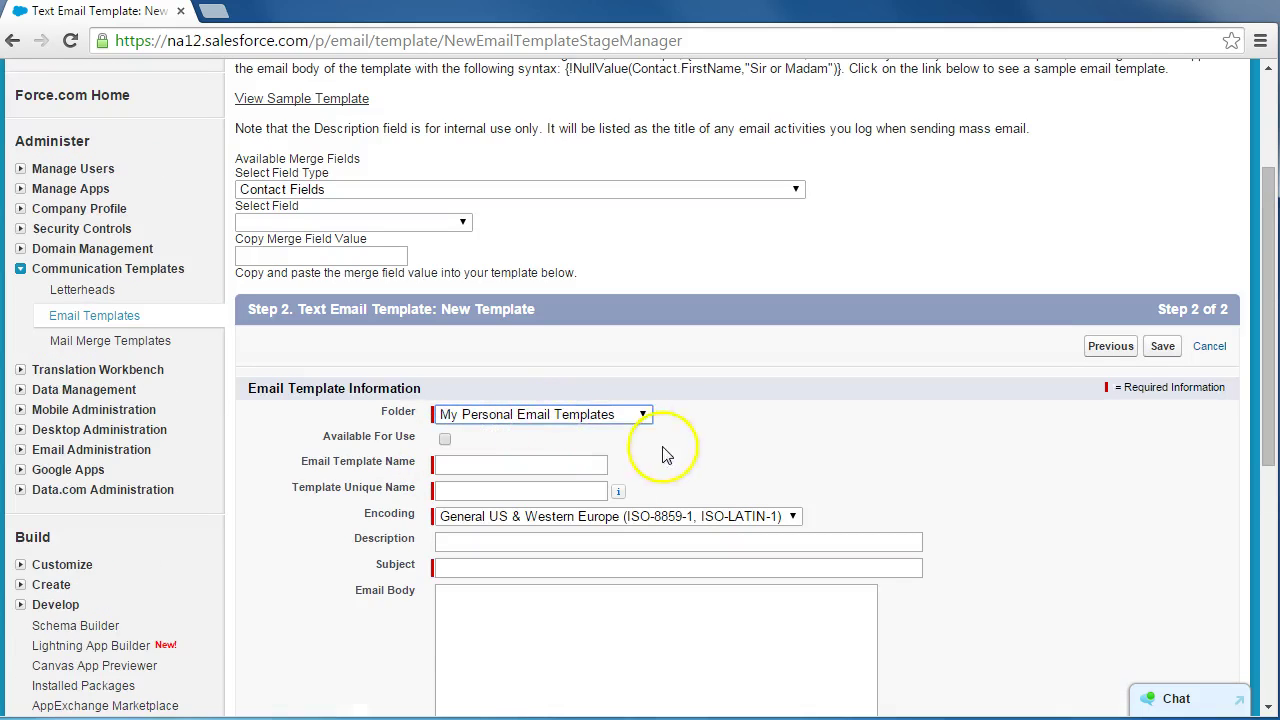
click(445, 442)
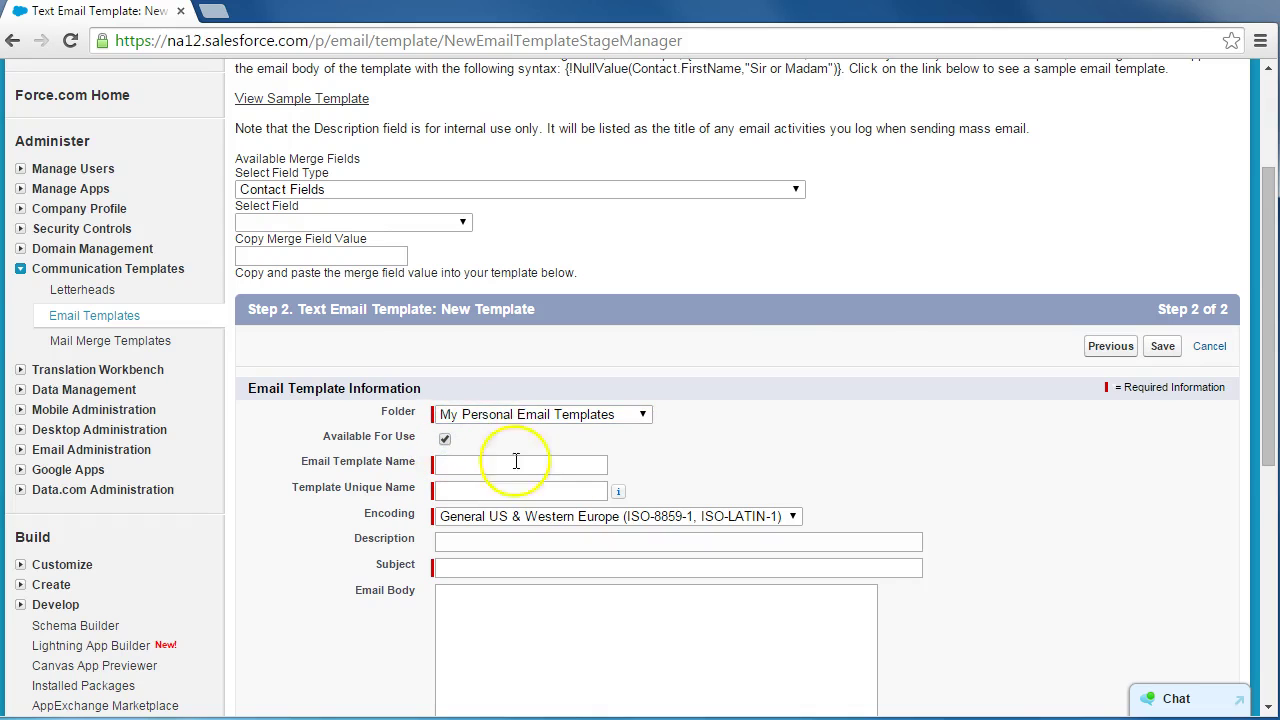
scroll(500, 445, down, 1)
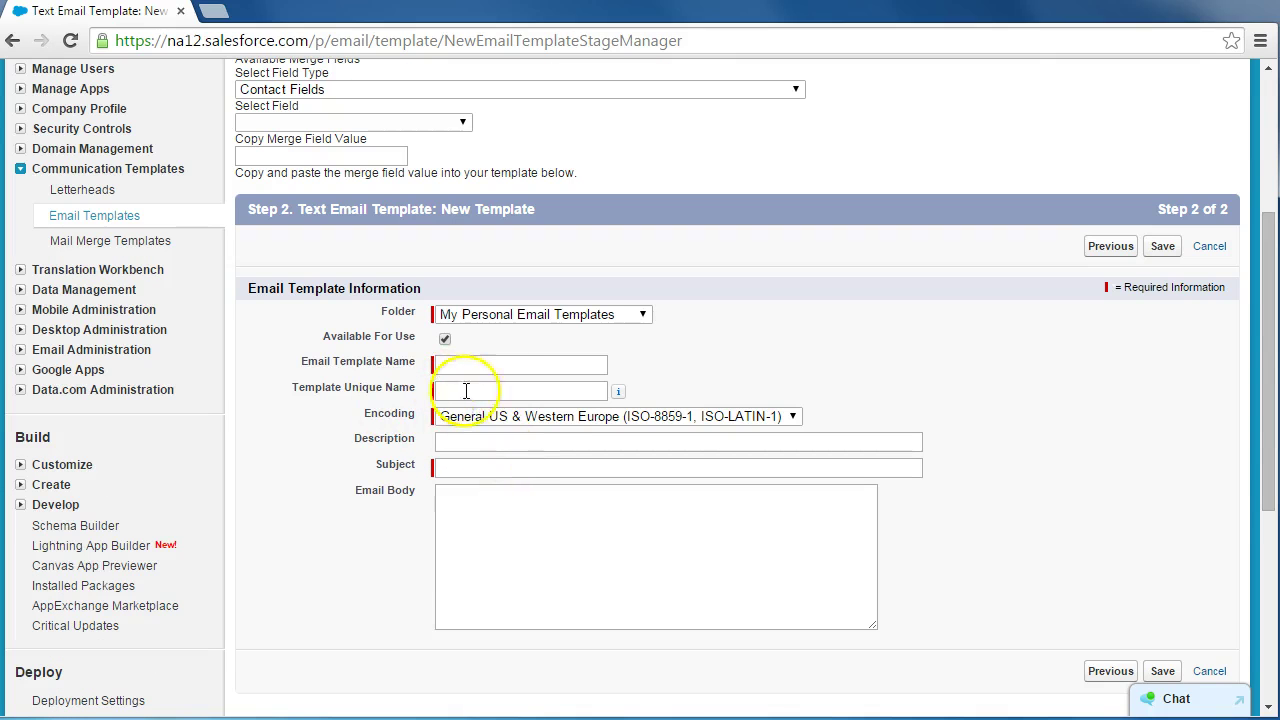
Name the template 'email unresponsive field is checked', generate its unique name, and fill in the subject.
click(488, 364)
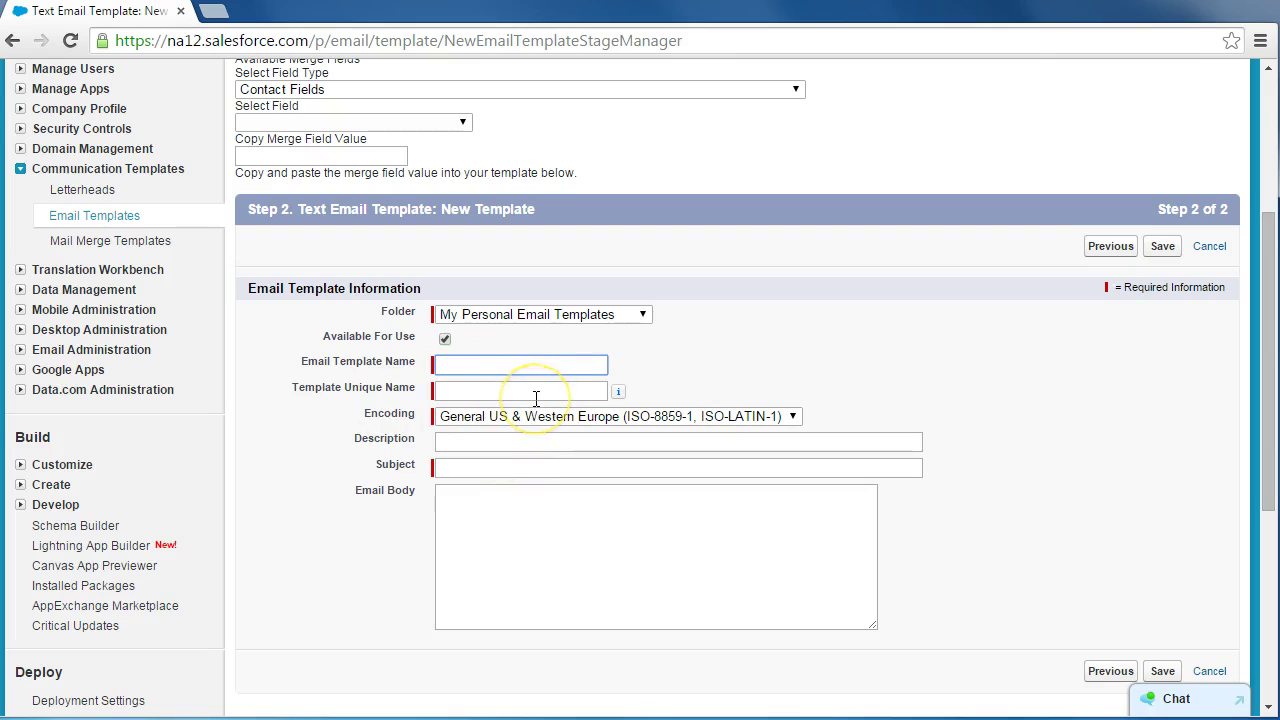
text(email amy when conteact)
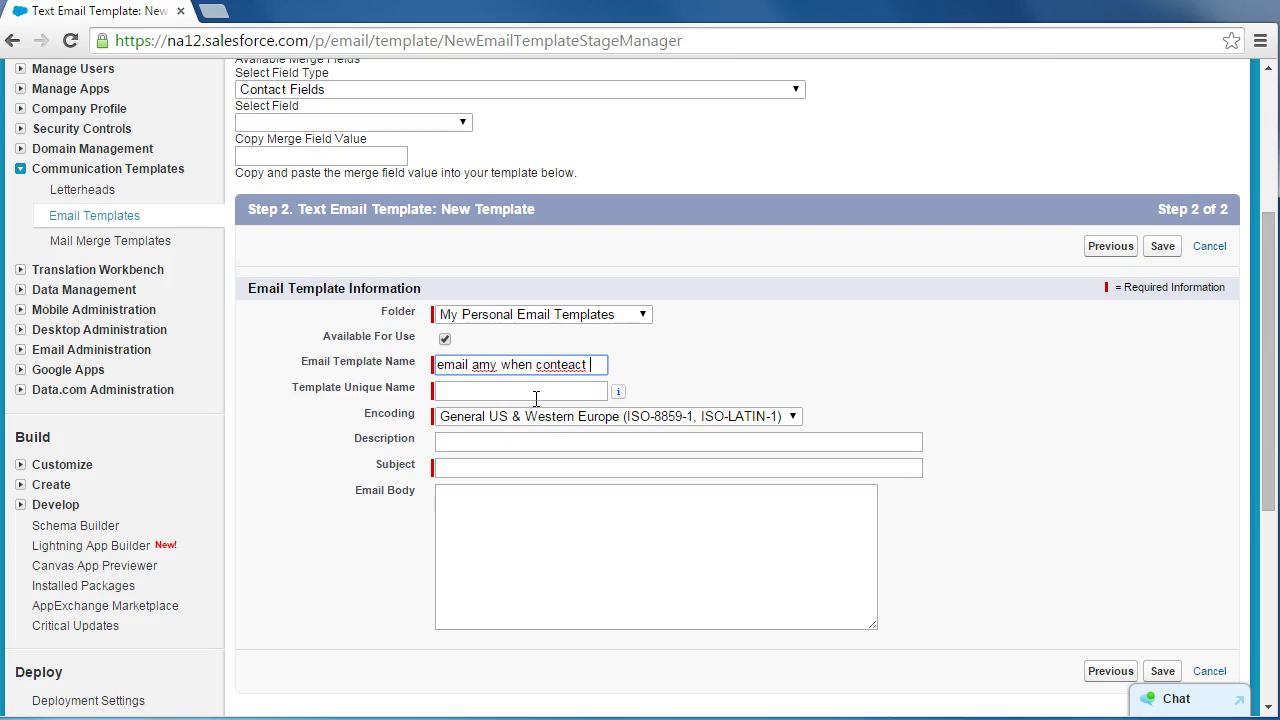
key(BackSpace)
key(BackSpace)
key(BackSpace)
key(BackSpace)
key(BackSpace)
text(act unre)
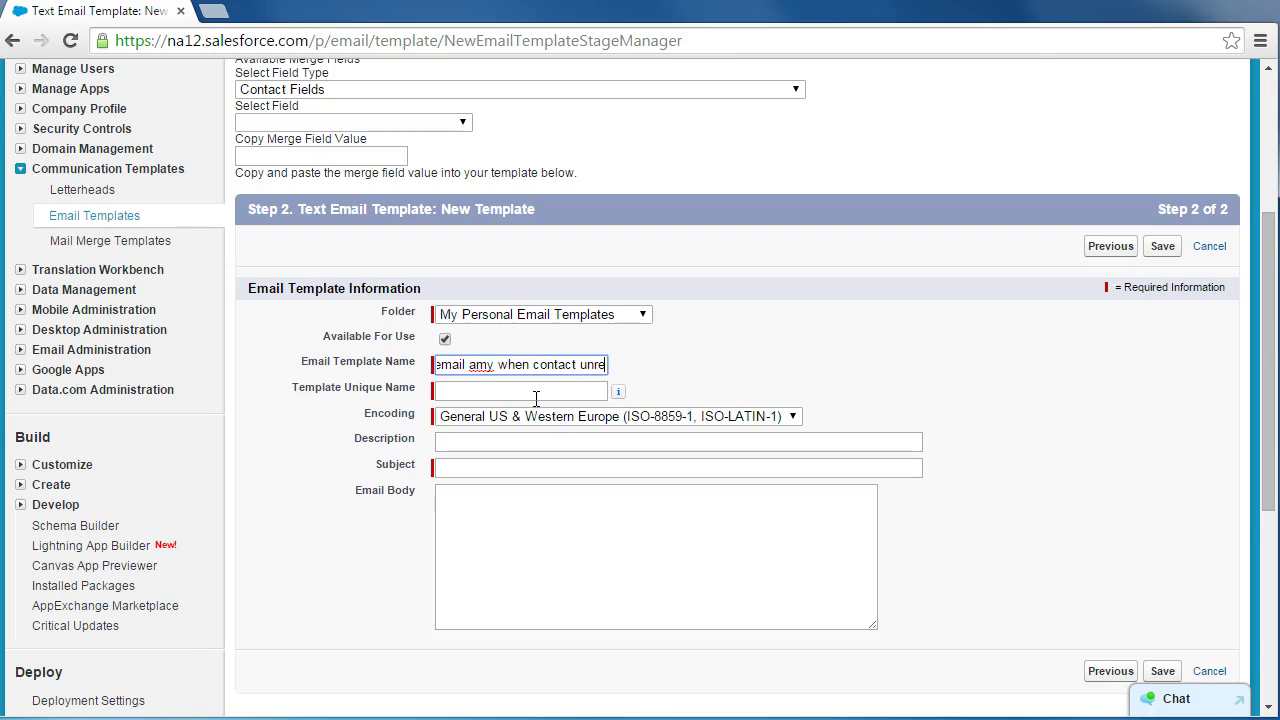
text(sponsive field )
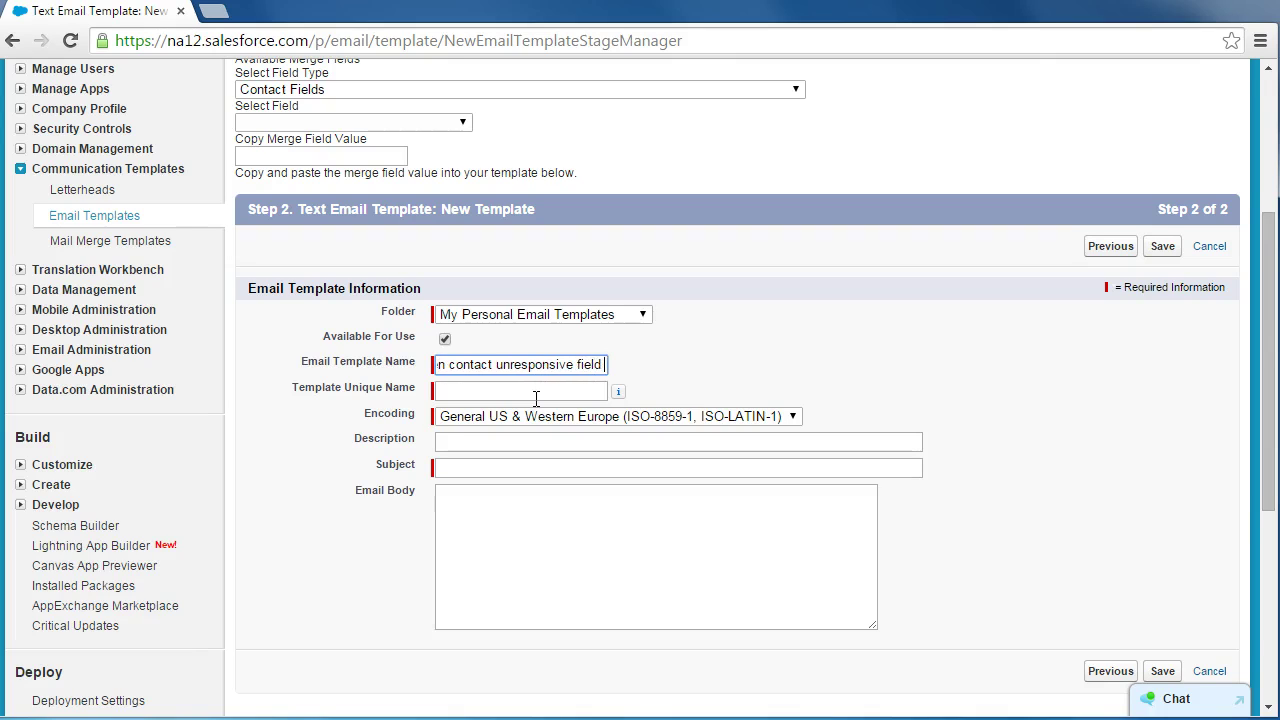
text(is checked)
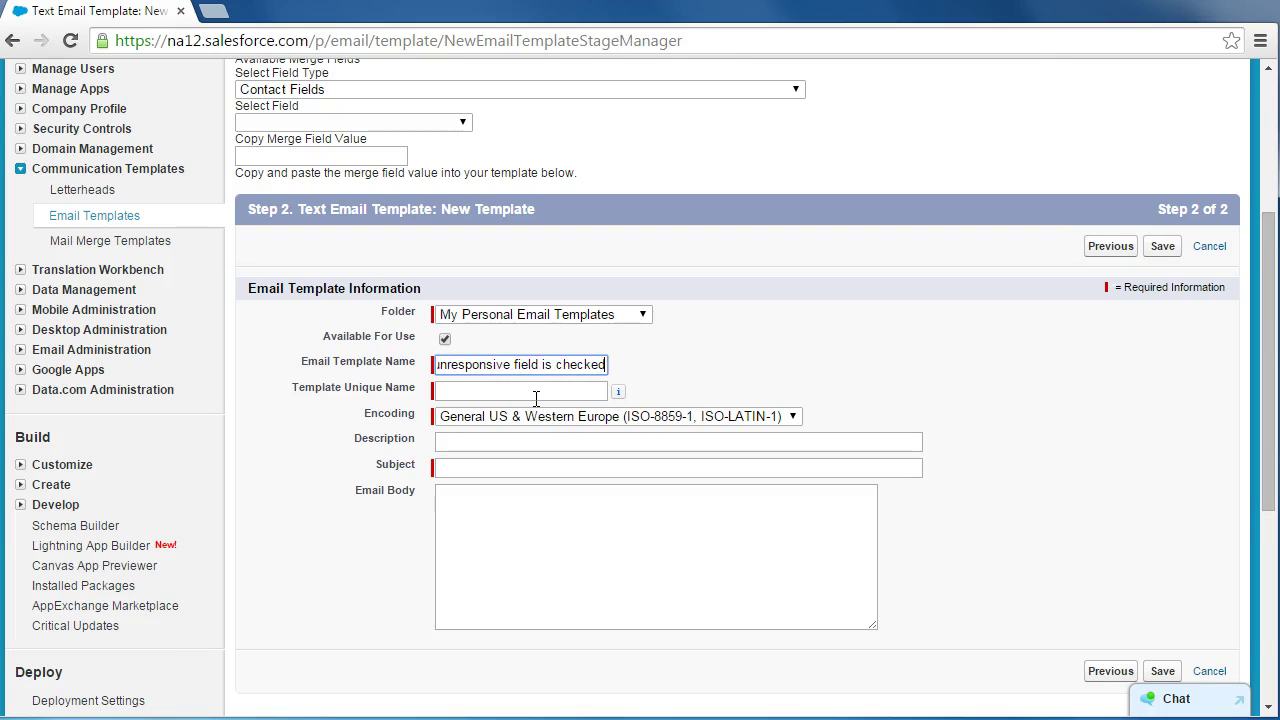
click(534, 397)
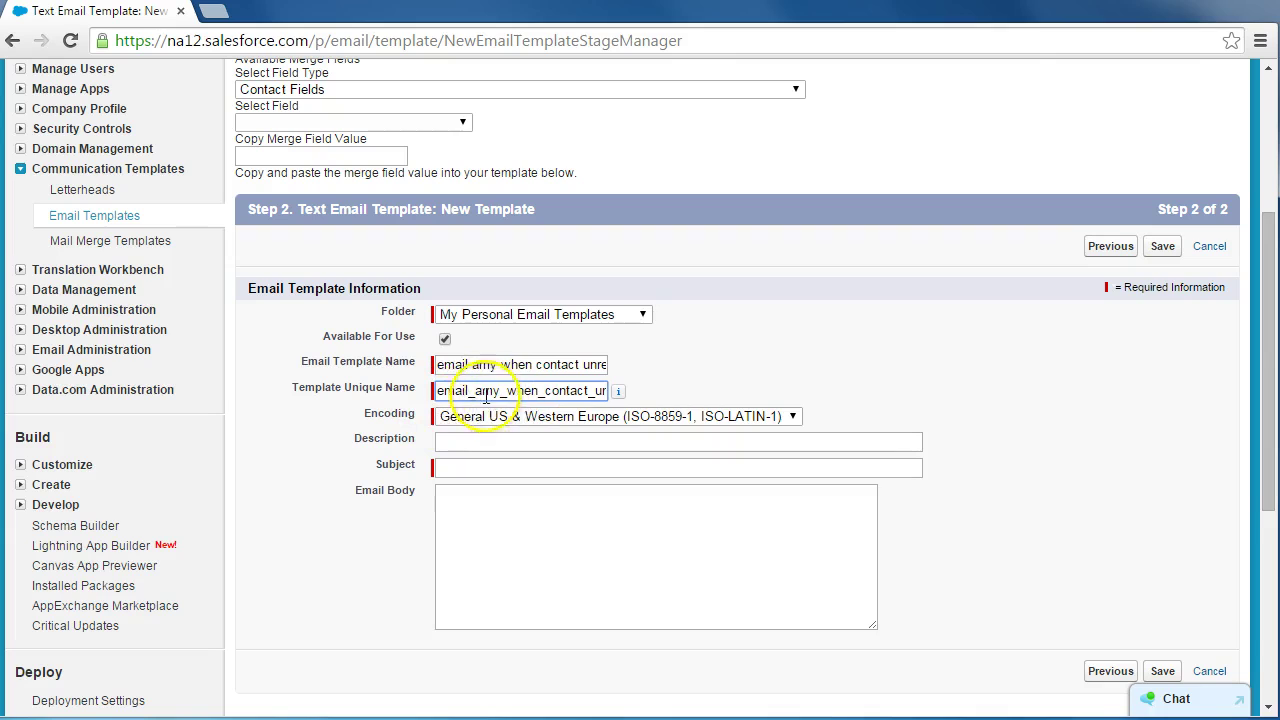
click(512, 443)
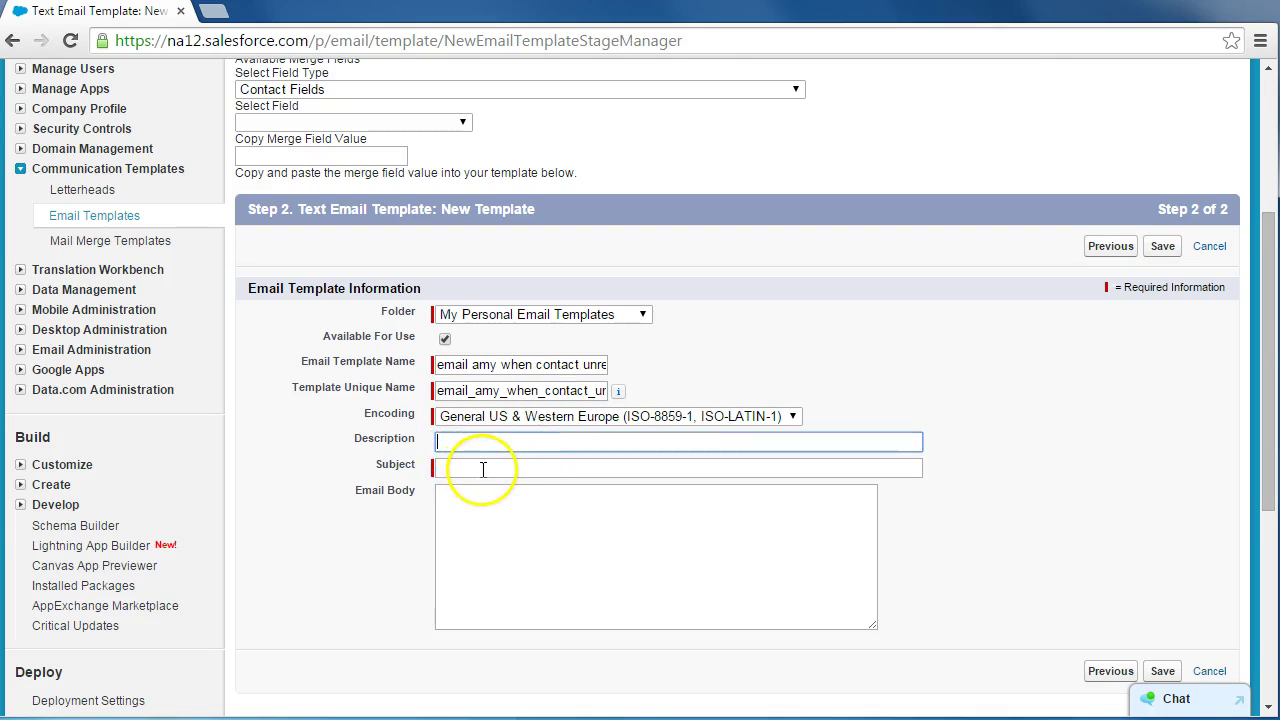
click(481, 469)
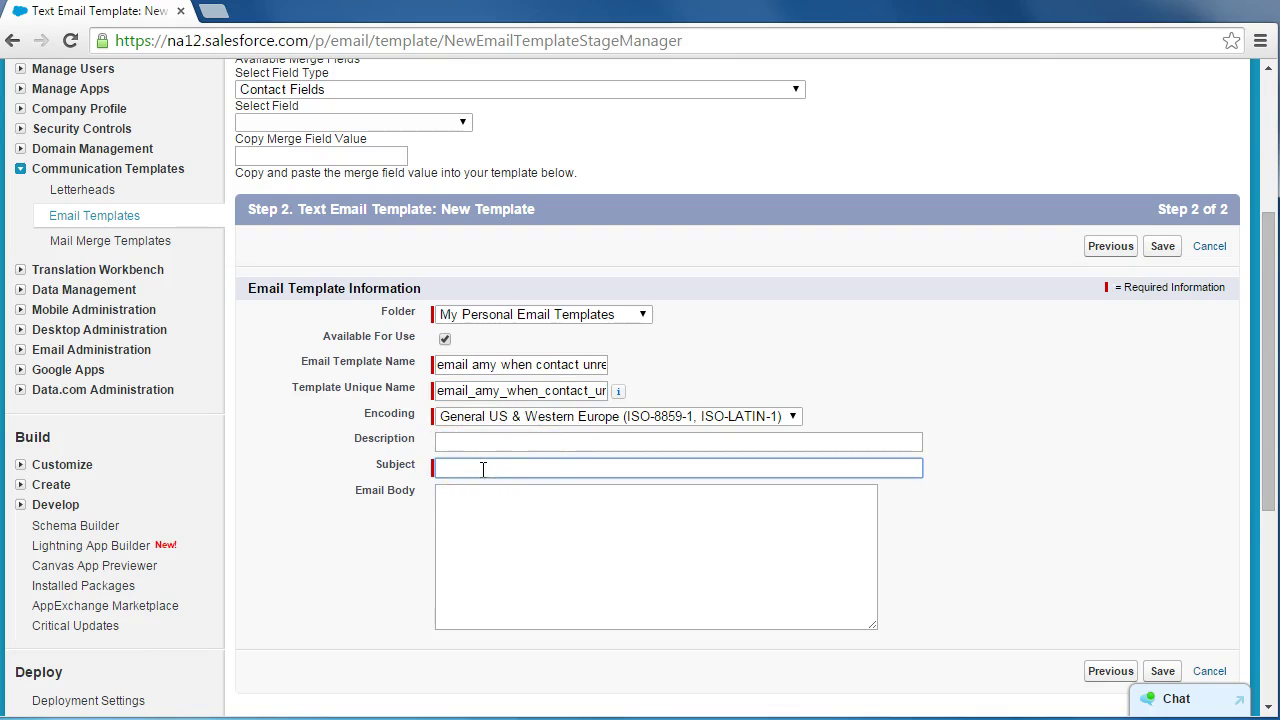
click(500, 467)
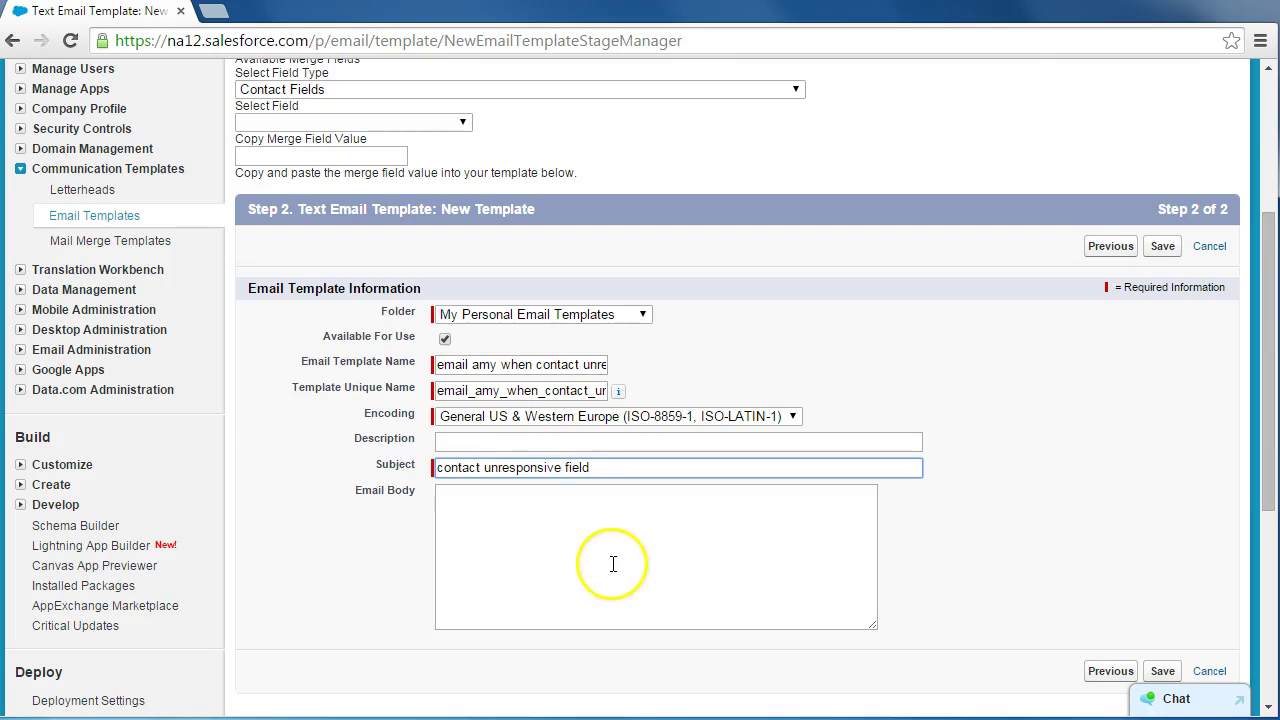
Write the body saying this opp was marked "contact unresponsive", ending 'Here is the link to review:'.
click(567, 528)
scroll(562, 505, down, 1)
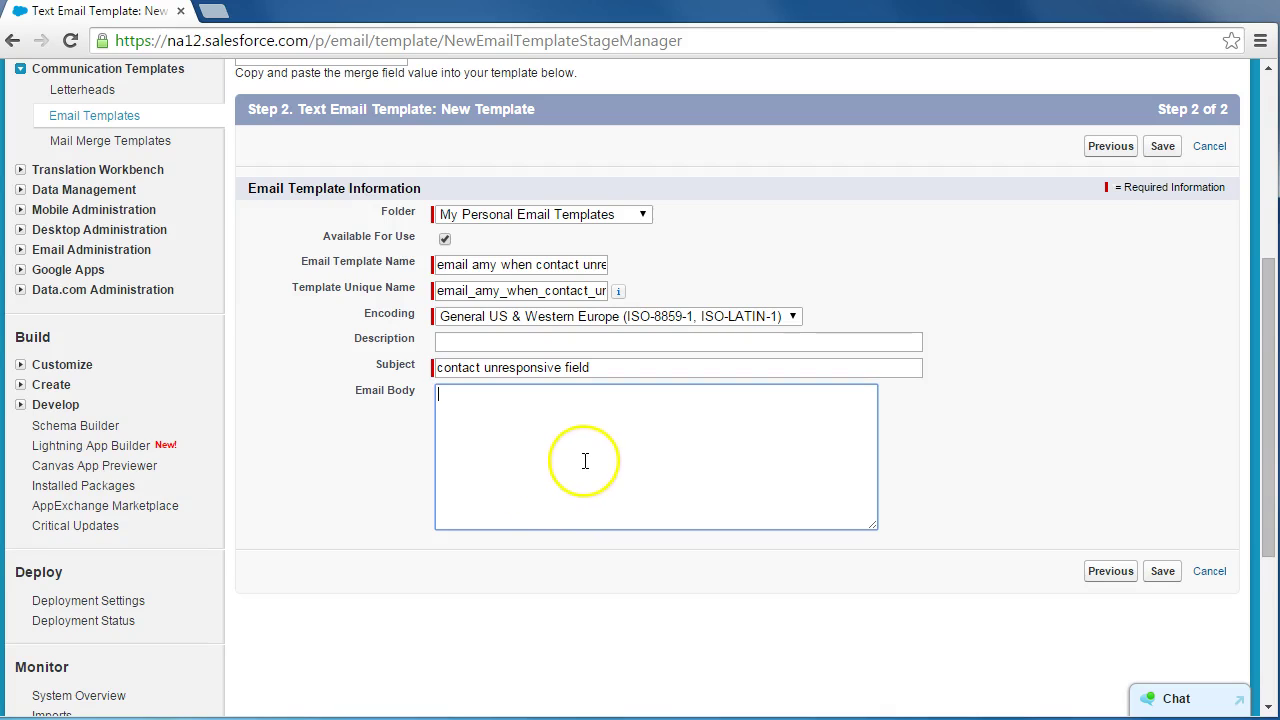
click(580, 459)
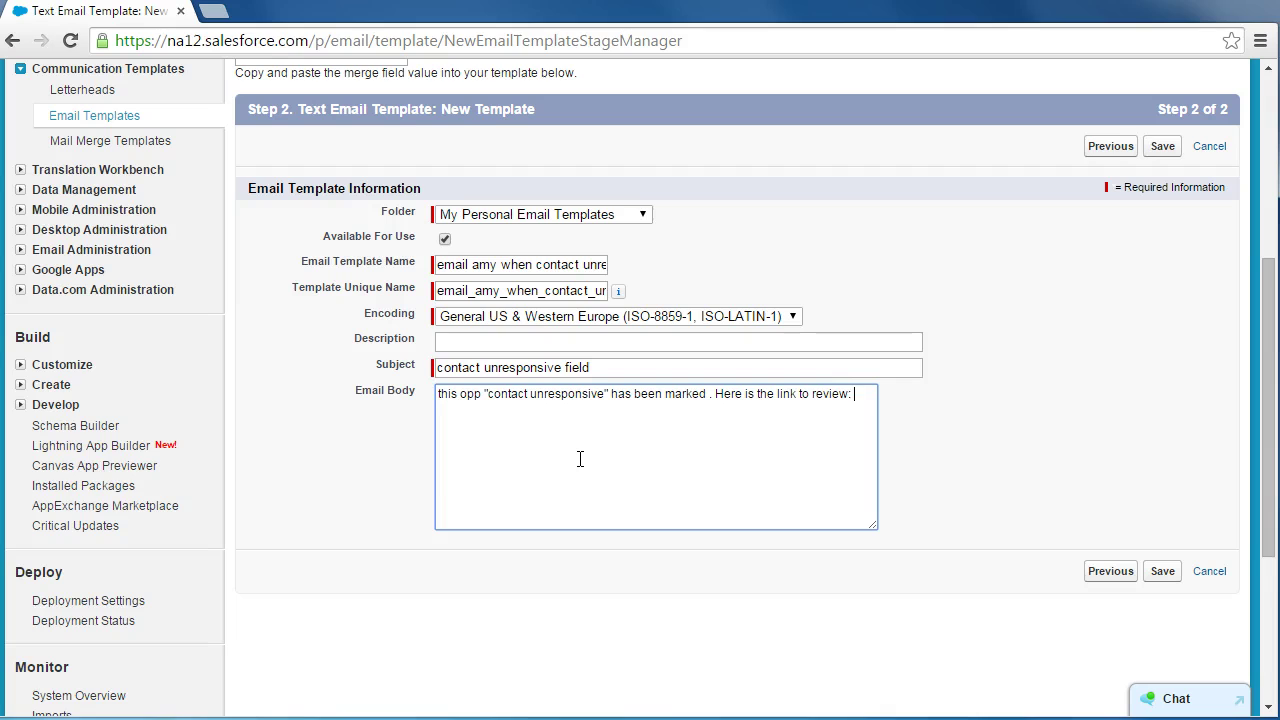
scroll(740, 471, up, 1)
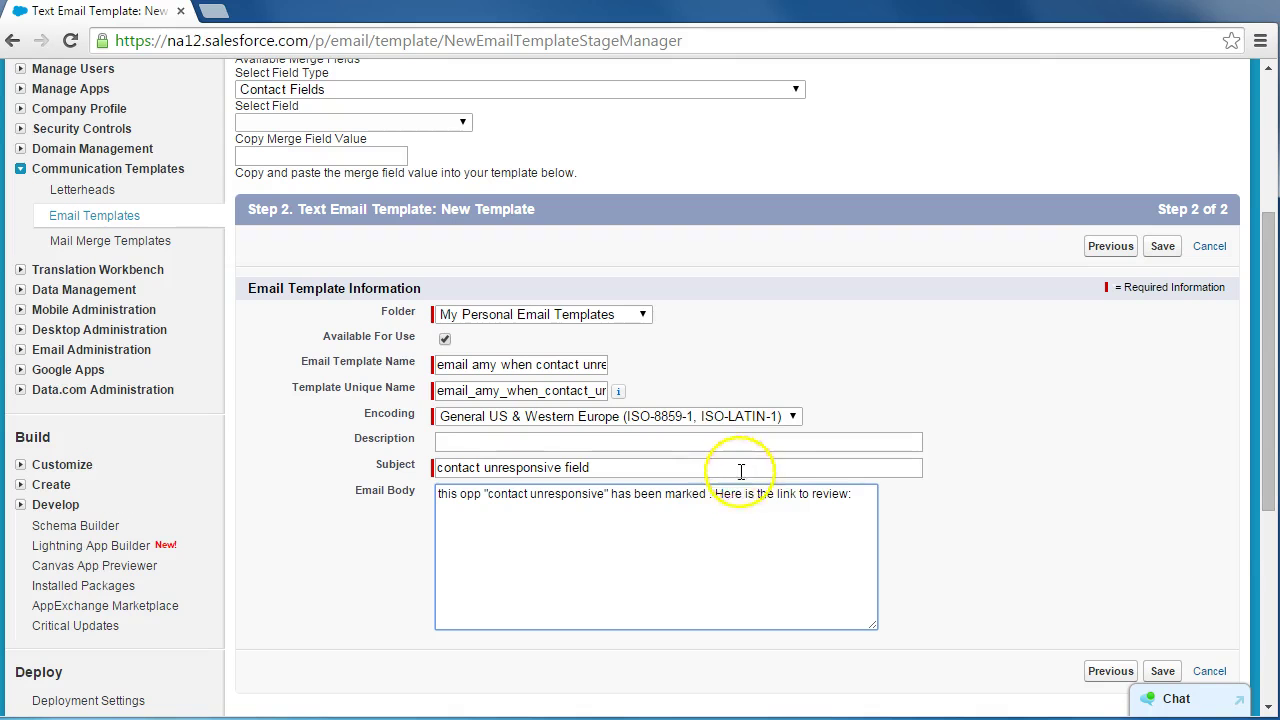
Choose Opportunity Fields > Contact Unresponsive in the merge field picker and copy the generated value.
click(723, 526)
scroll(723, 526, up, 1)
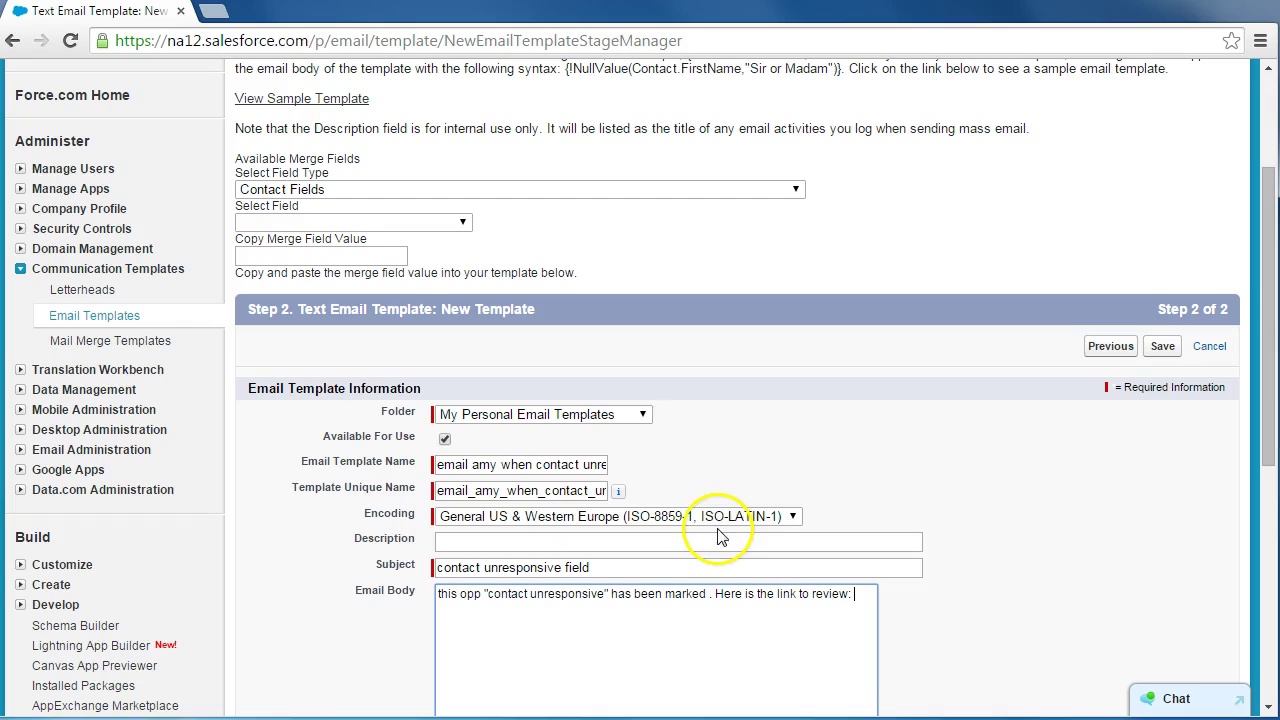
click(330, 189)
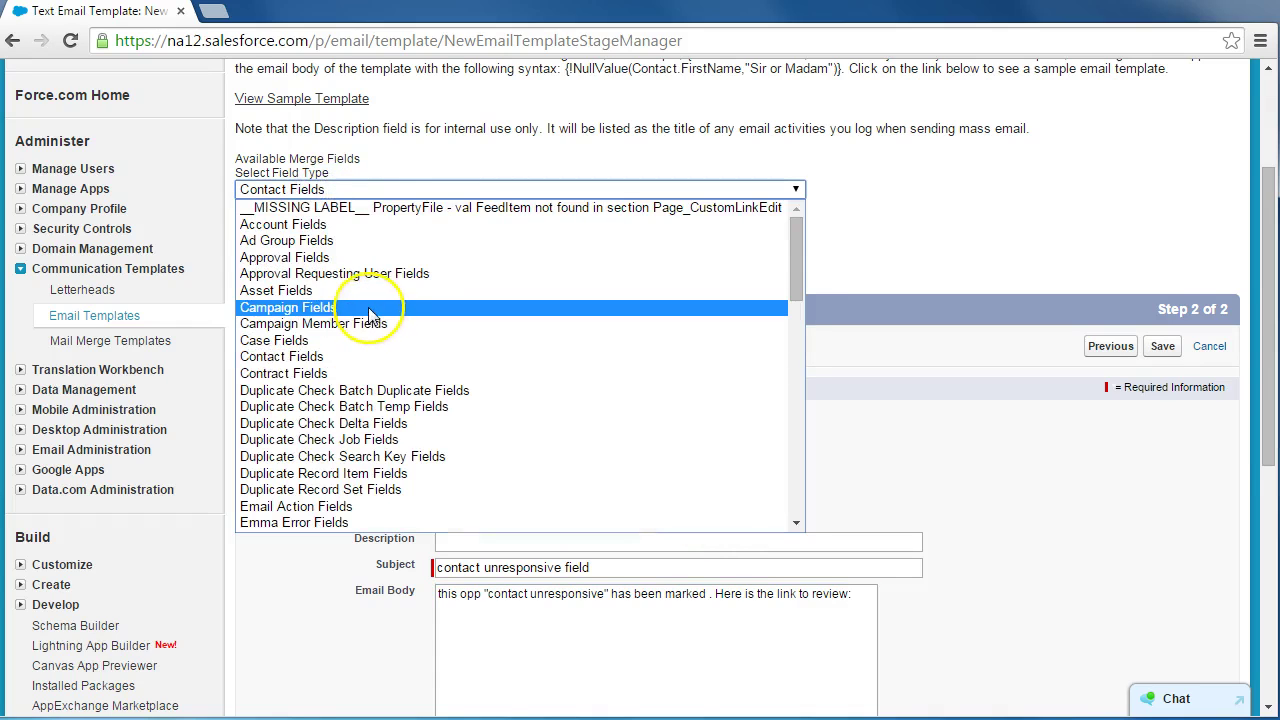
scroll(370, 318, down, 2)
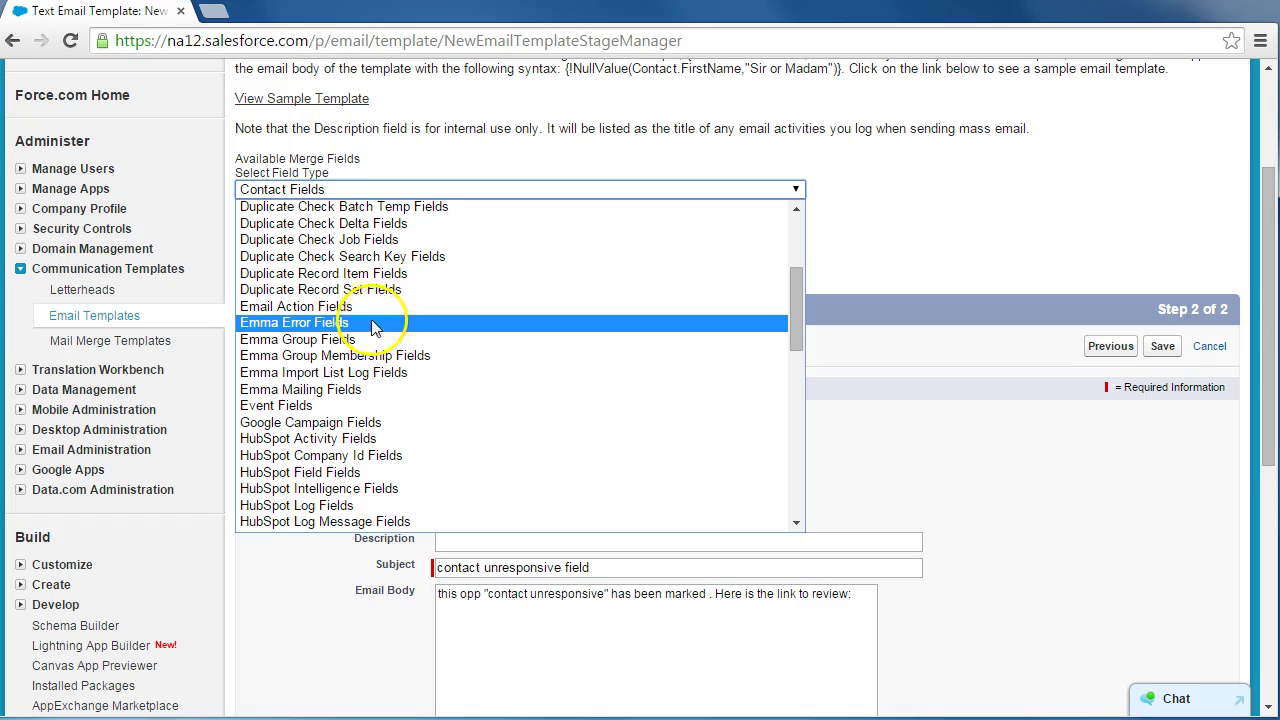
scroll(370, 318, down, 5)
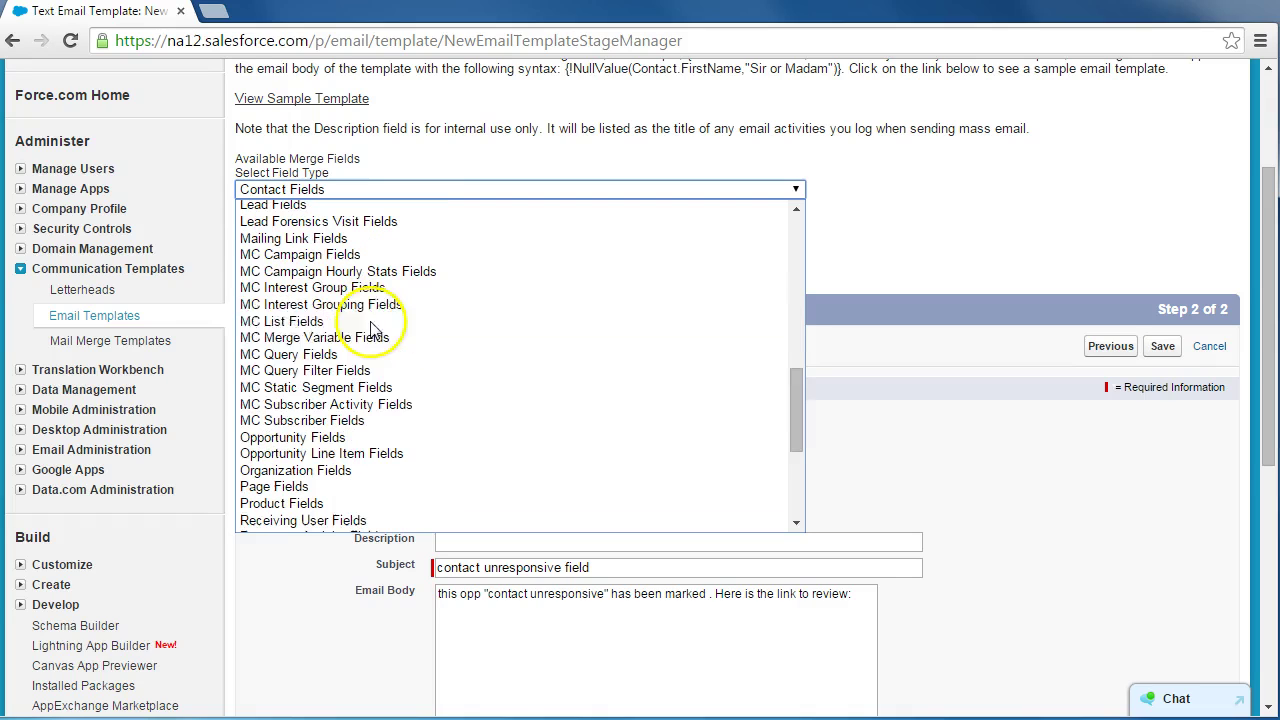
click(345, 437)
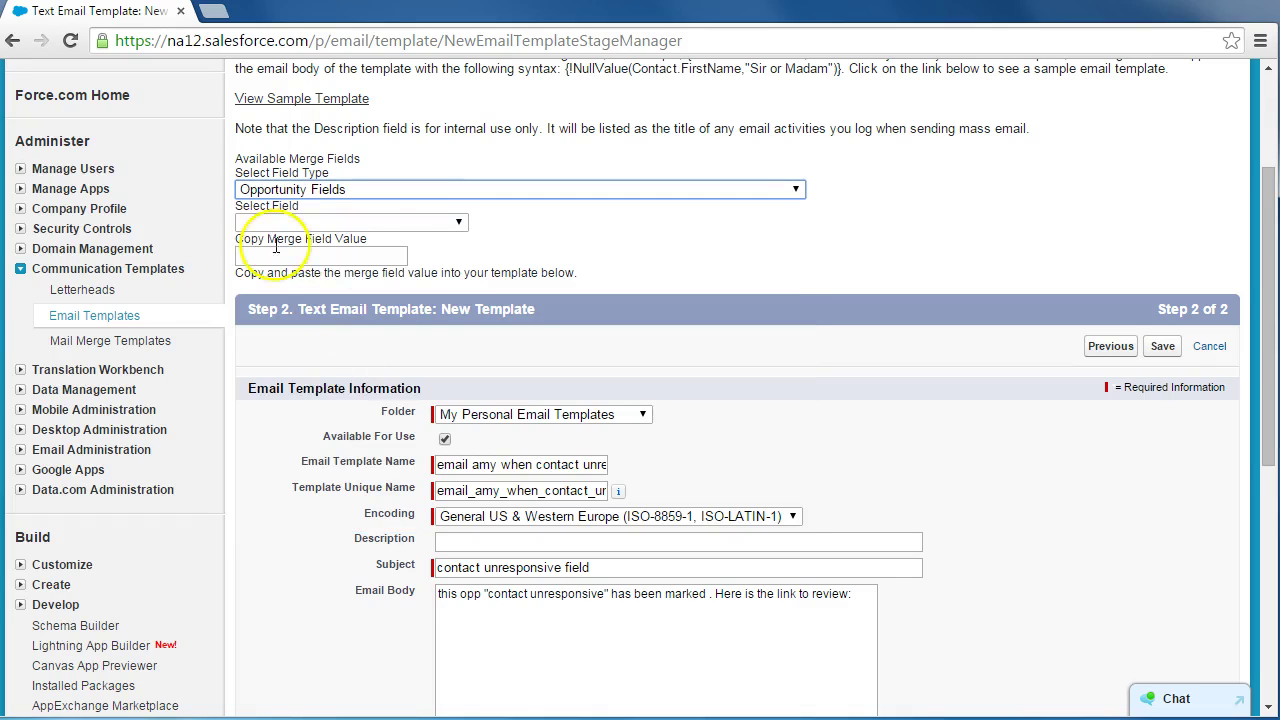
click(446, 224)
drag(451, 296, 451, 336)
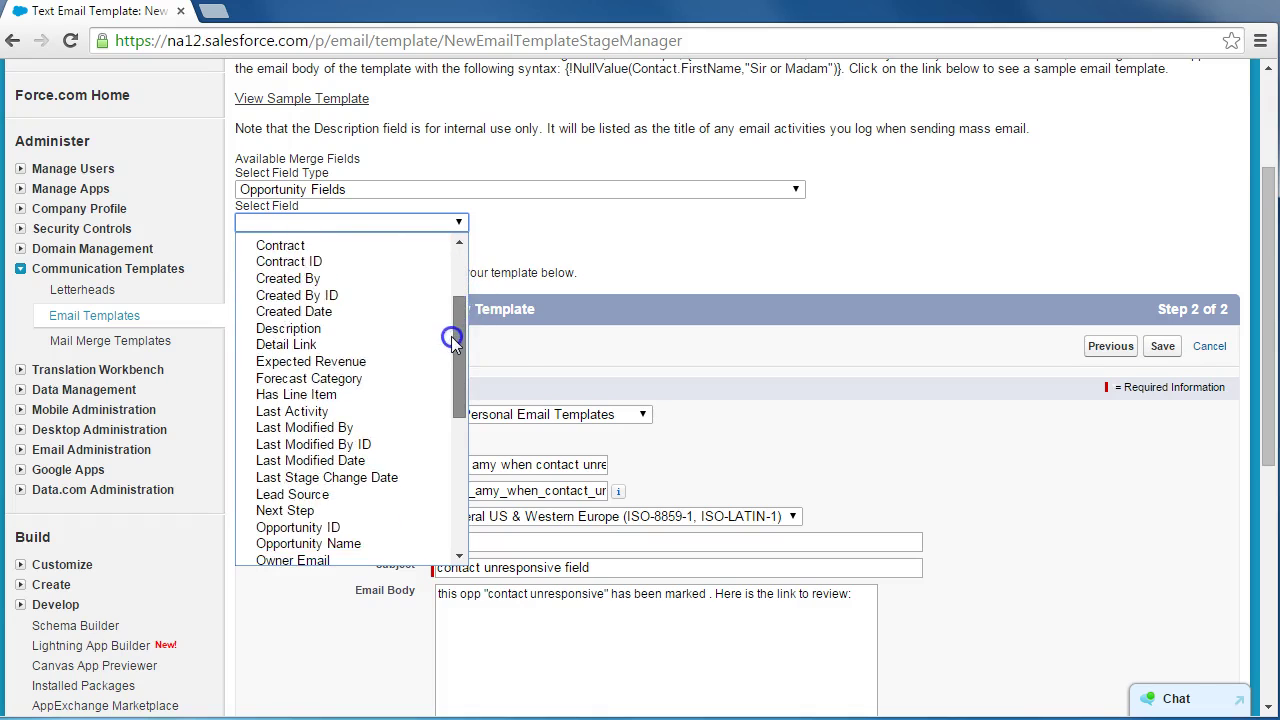
scroll(400, 260, down, 5)
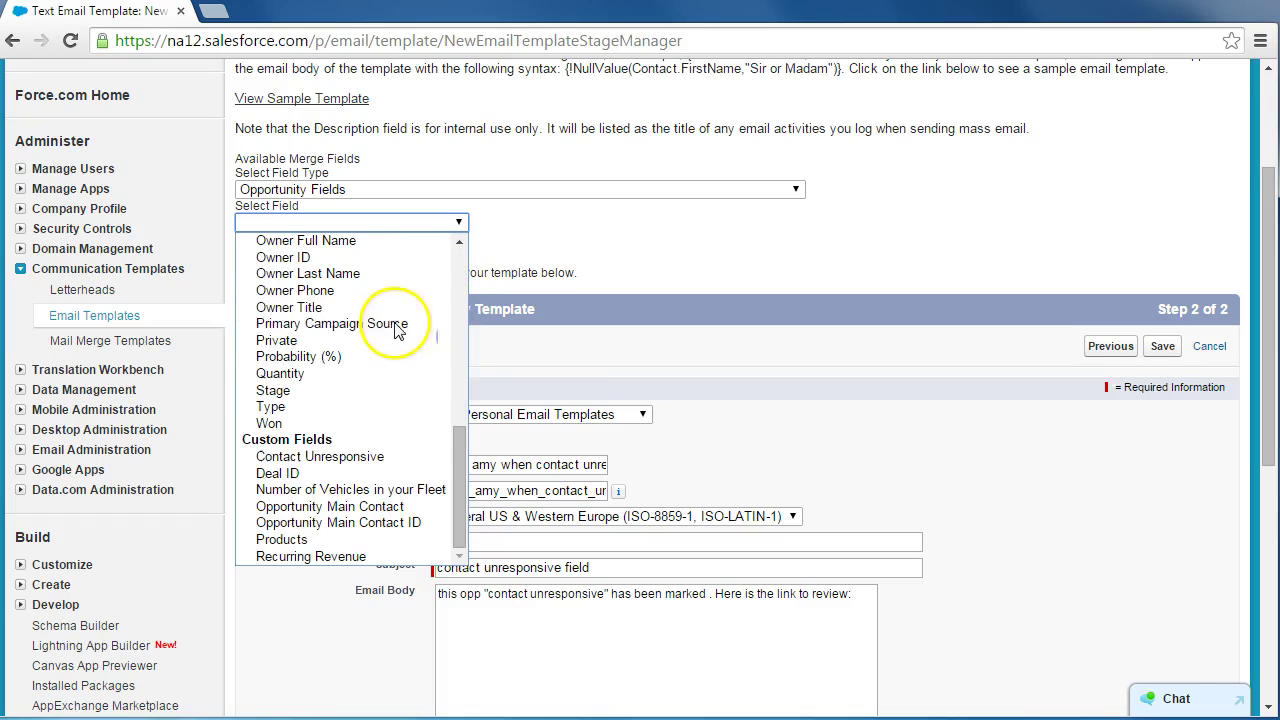
click(309, 456)
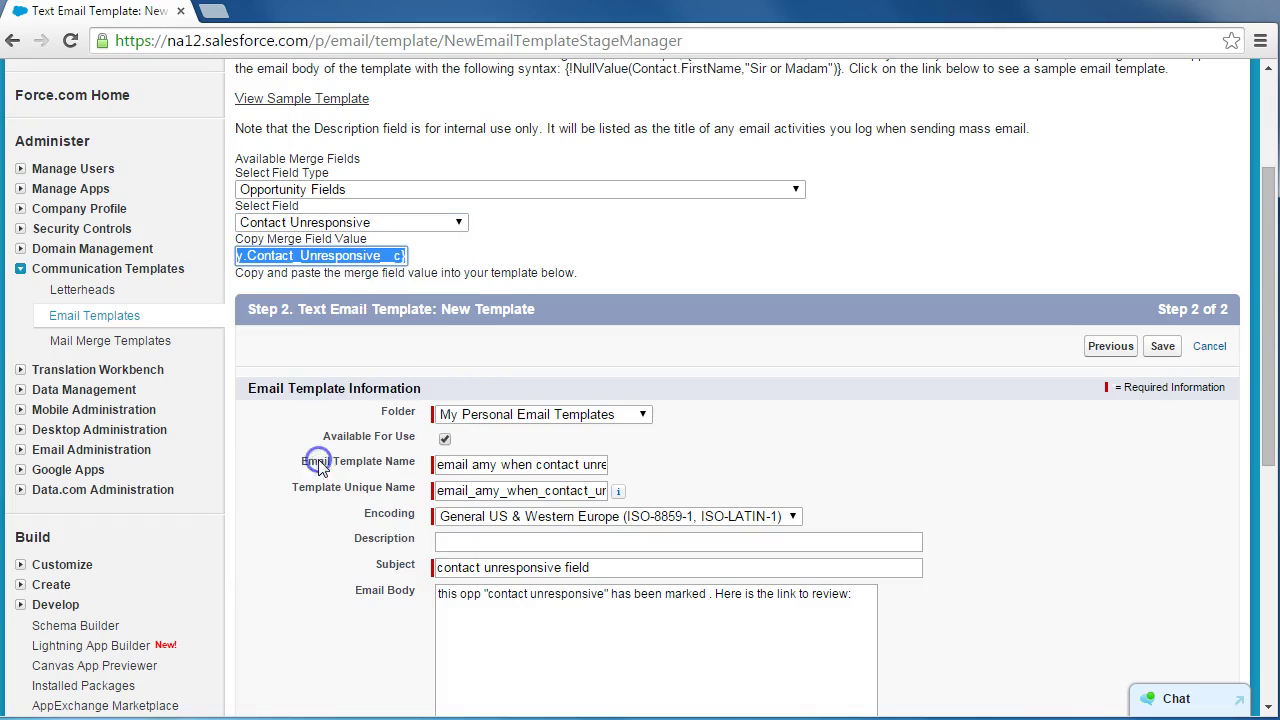
right_click(330, 256)
click(372, 328)
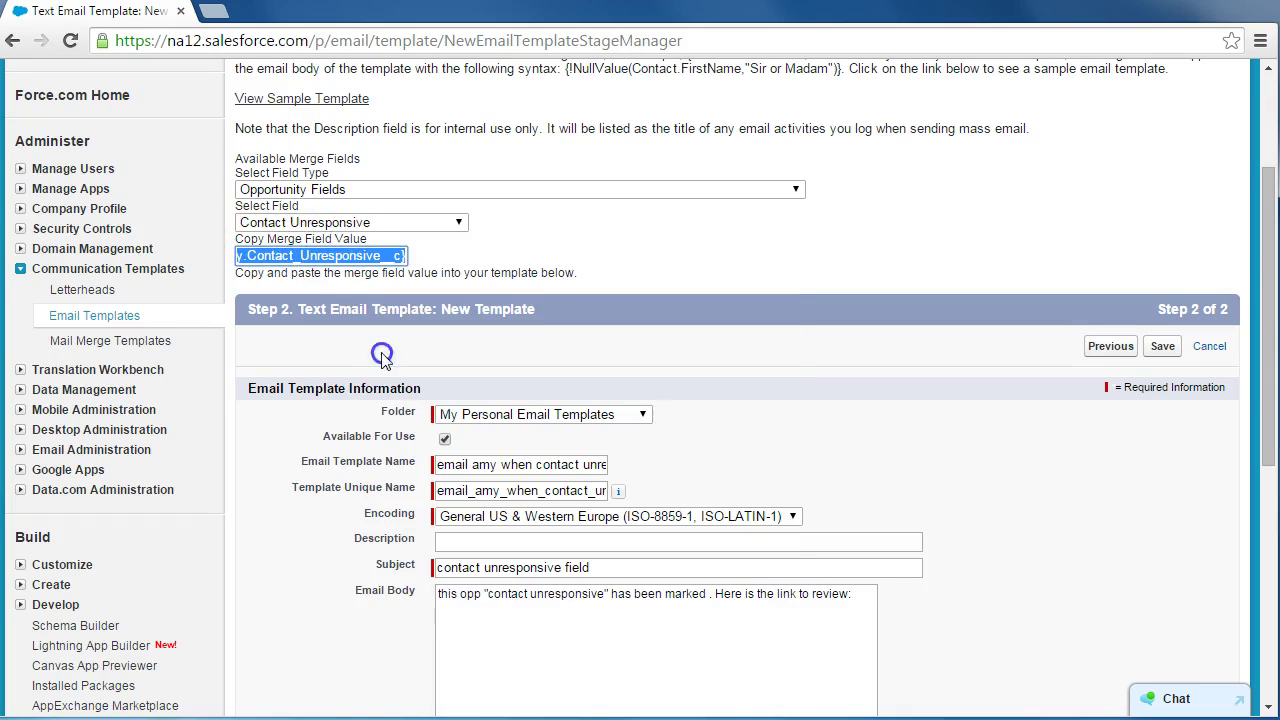
Paste {!Opportunity.Contact_Unresponsive__c} after 'review:' in the body and save the template.
click(851, 597)
scroll(823, 537, down, 2)
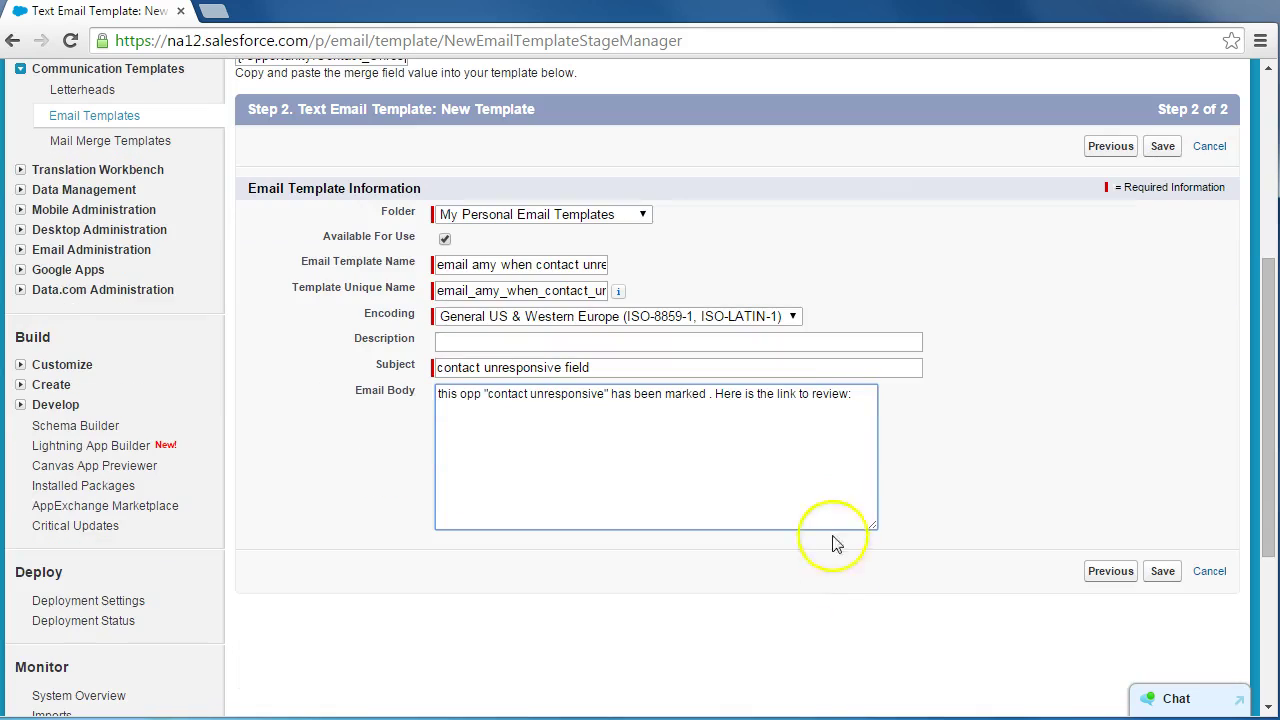
key(ctrl+v)
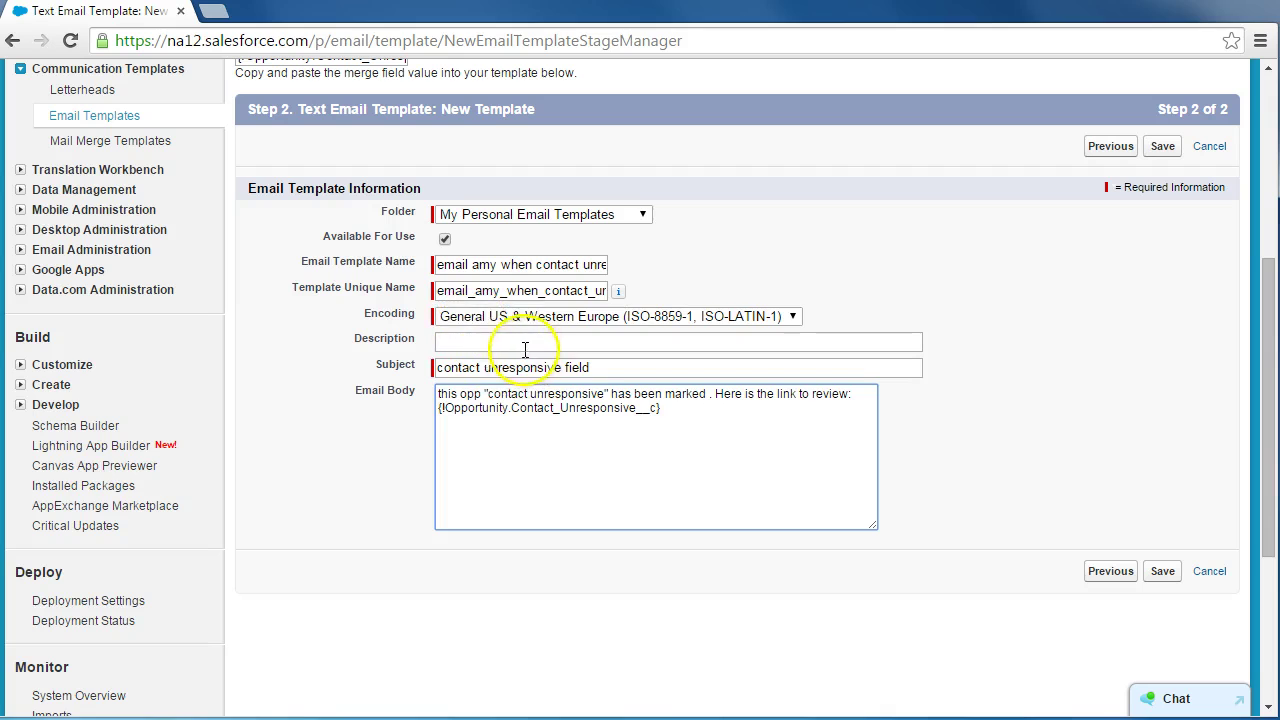
click(1163, 578)
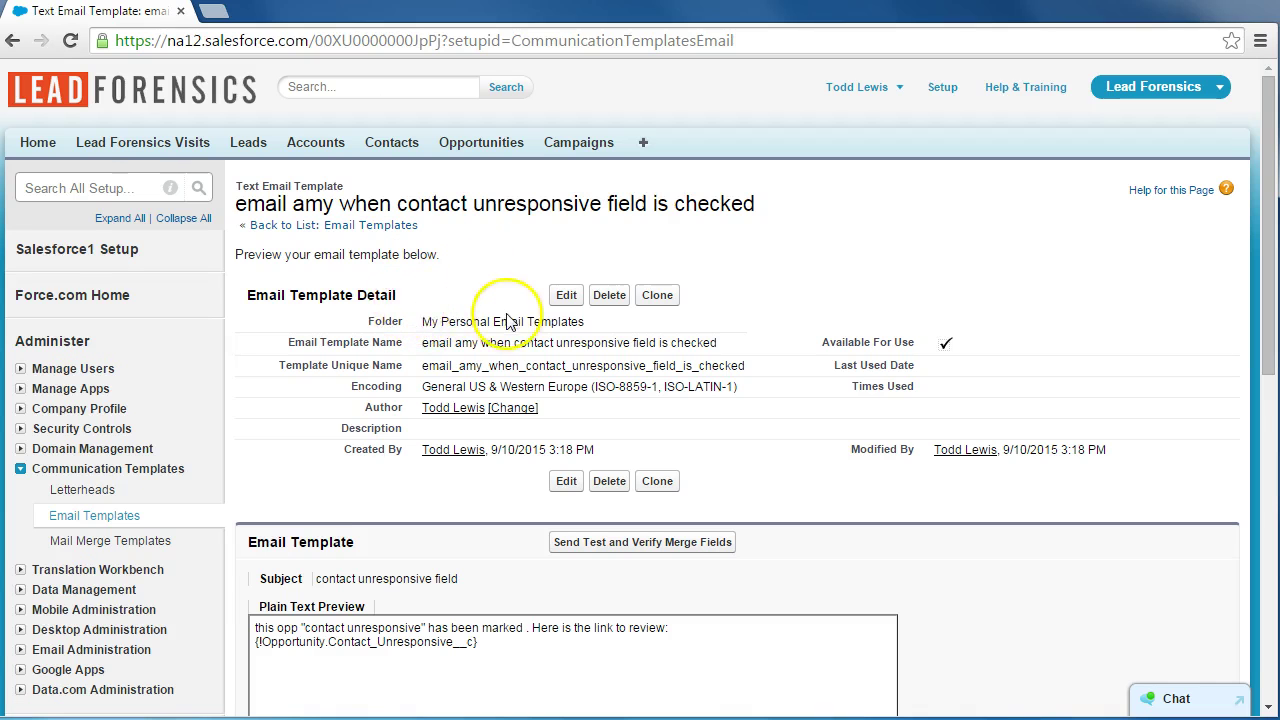
Search Setup for 'workflow' and open the Workflow Rules list.
scroll(500, 310, down, 1)
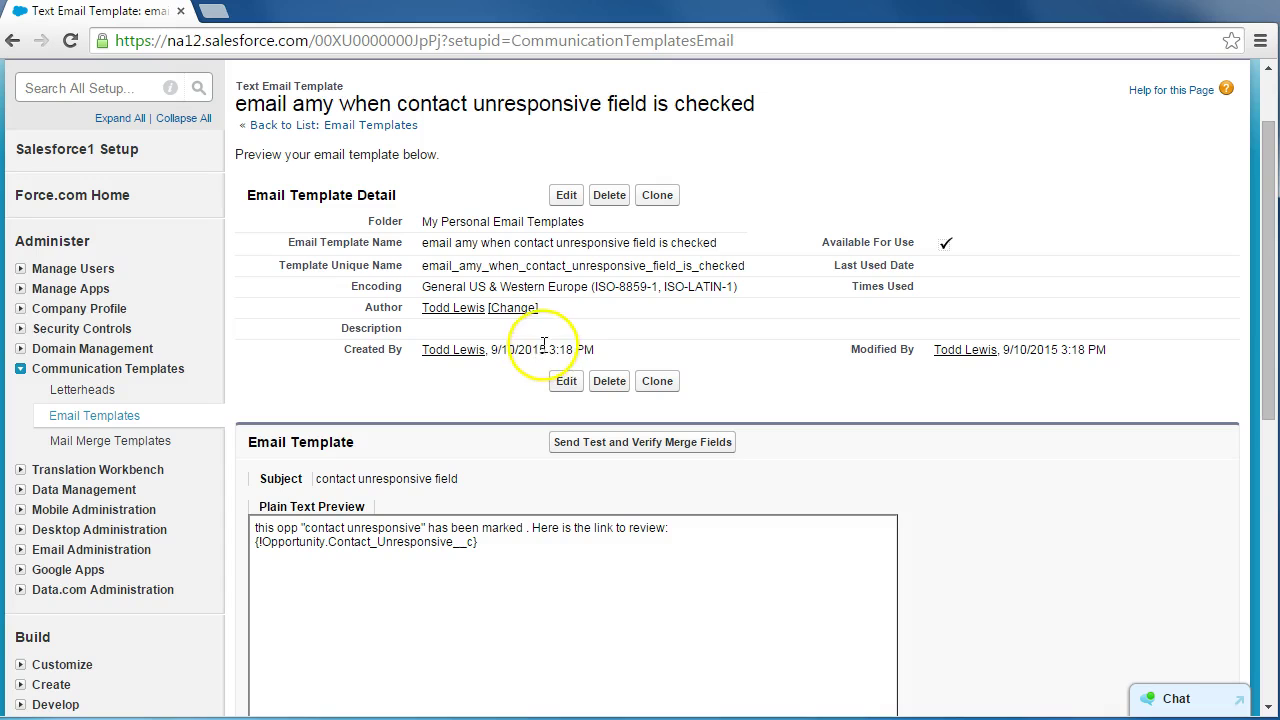
scroll(253, 255, up, 1)
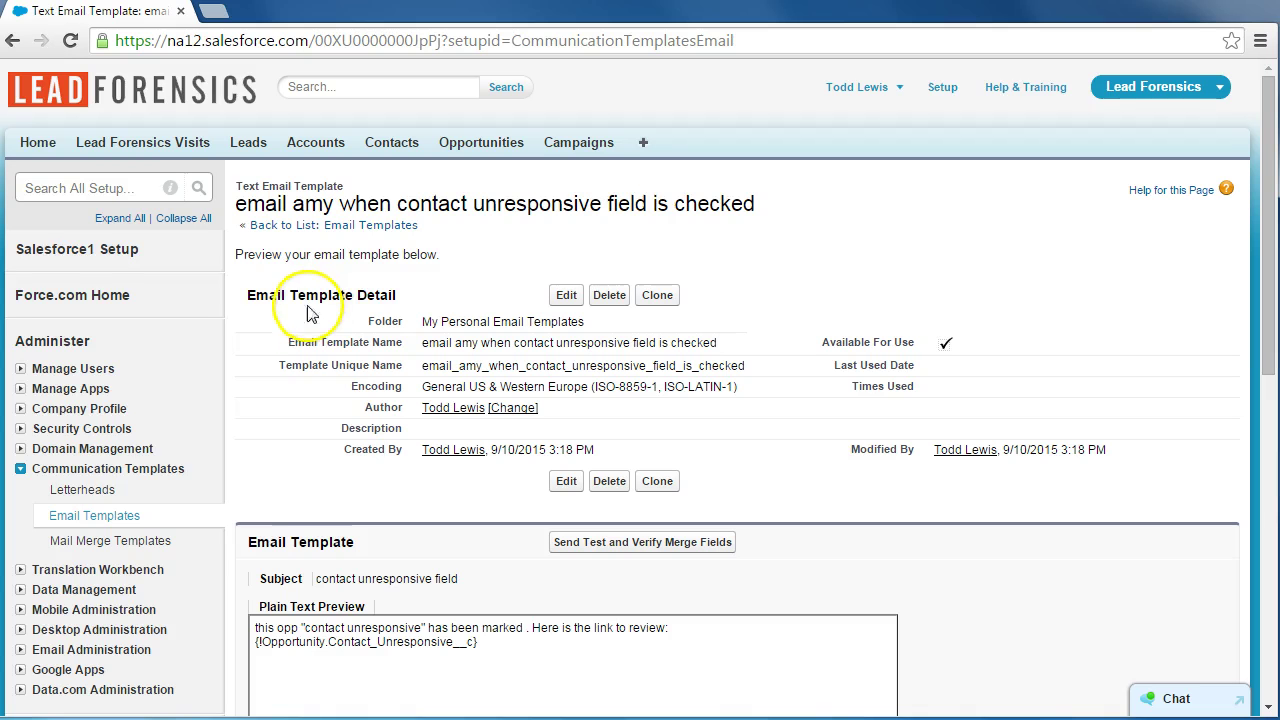
click(88, 187)
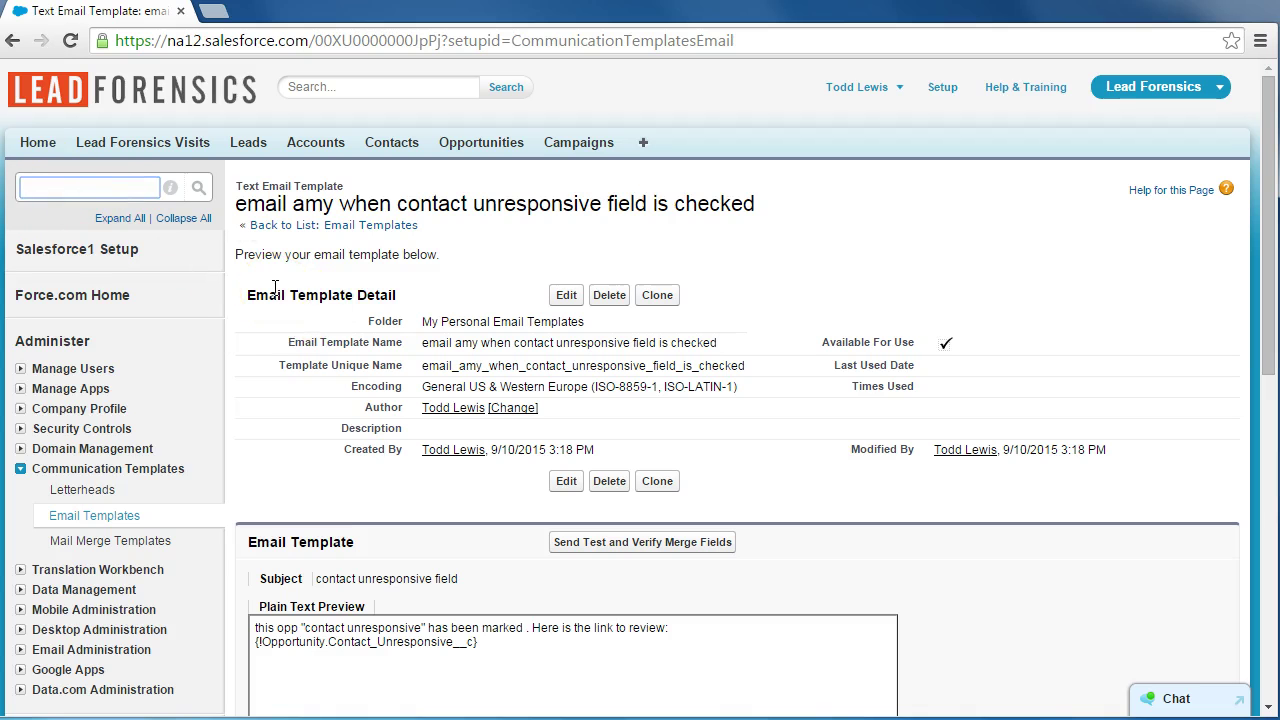
text(workflow)
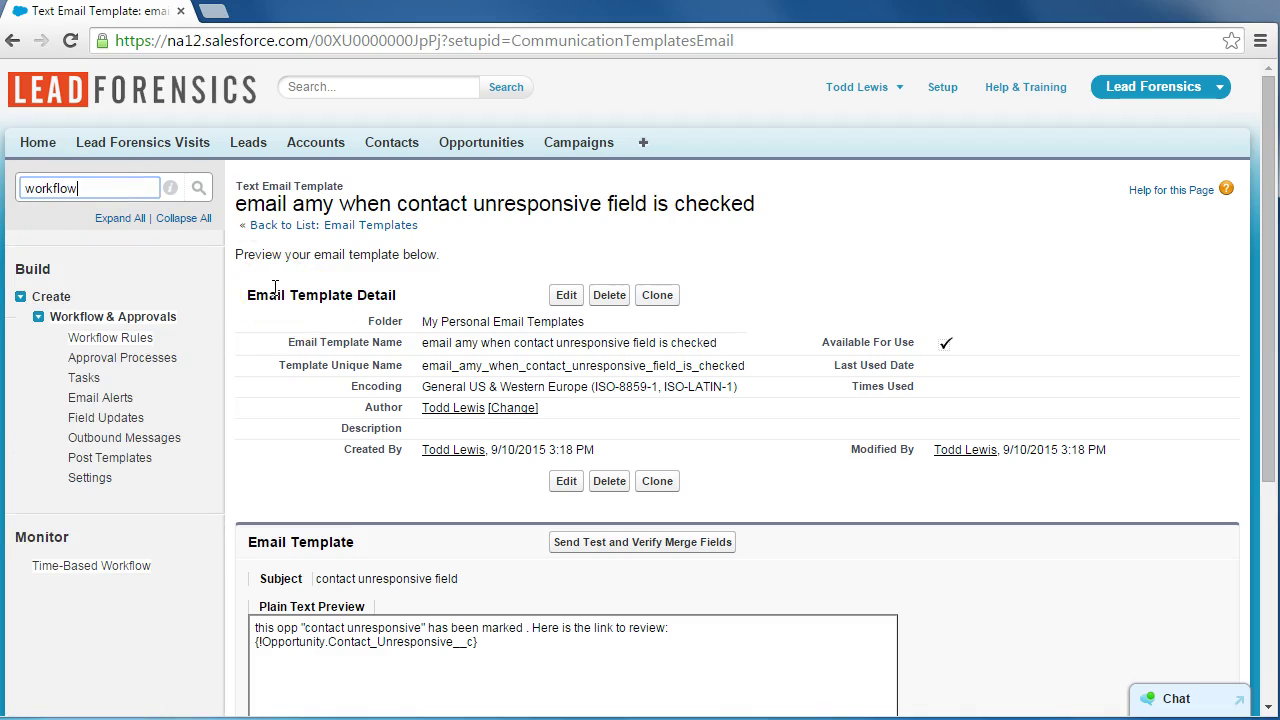
click(110, 340)
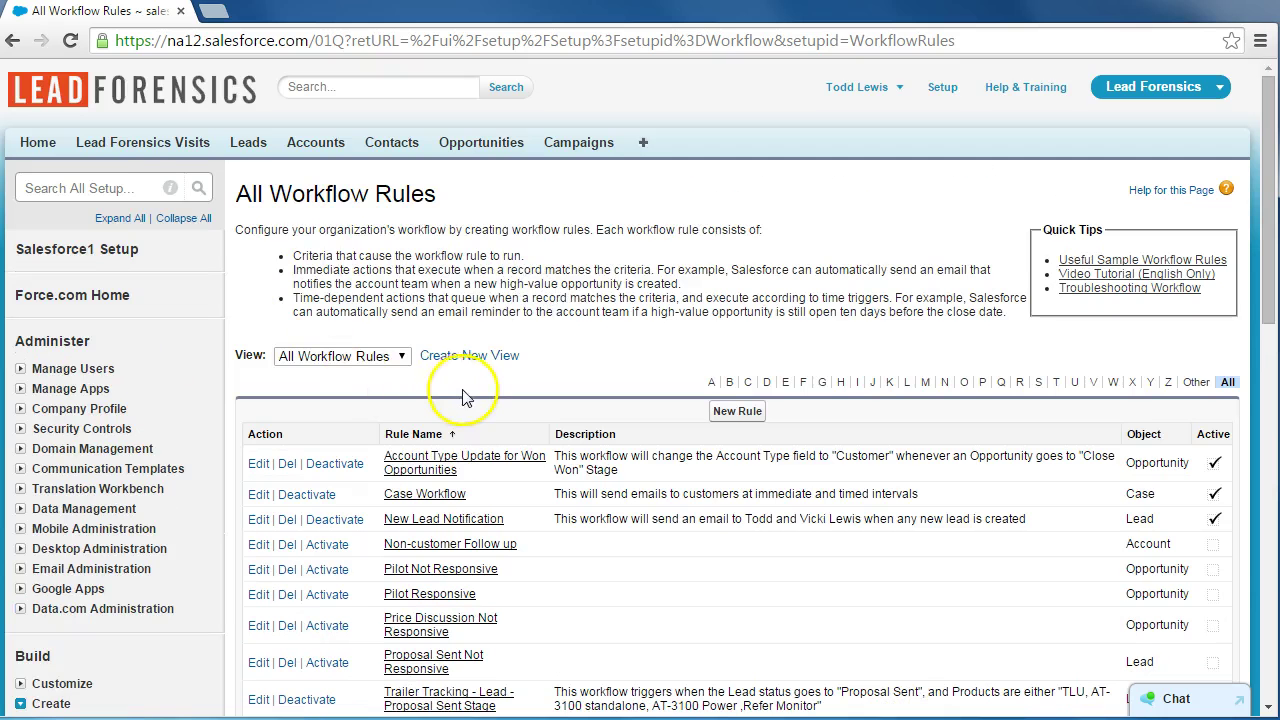
Create a new workflow rule on the Opportunity object and continue to Step 2.
click(737, 411)
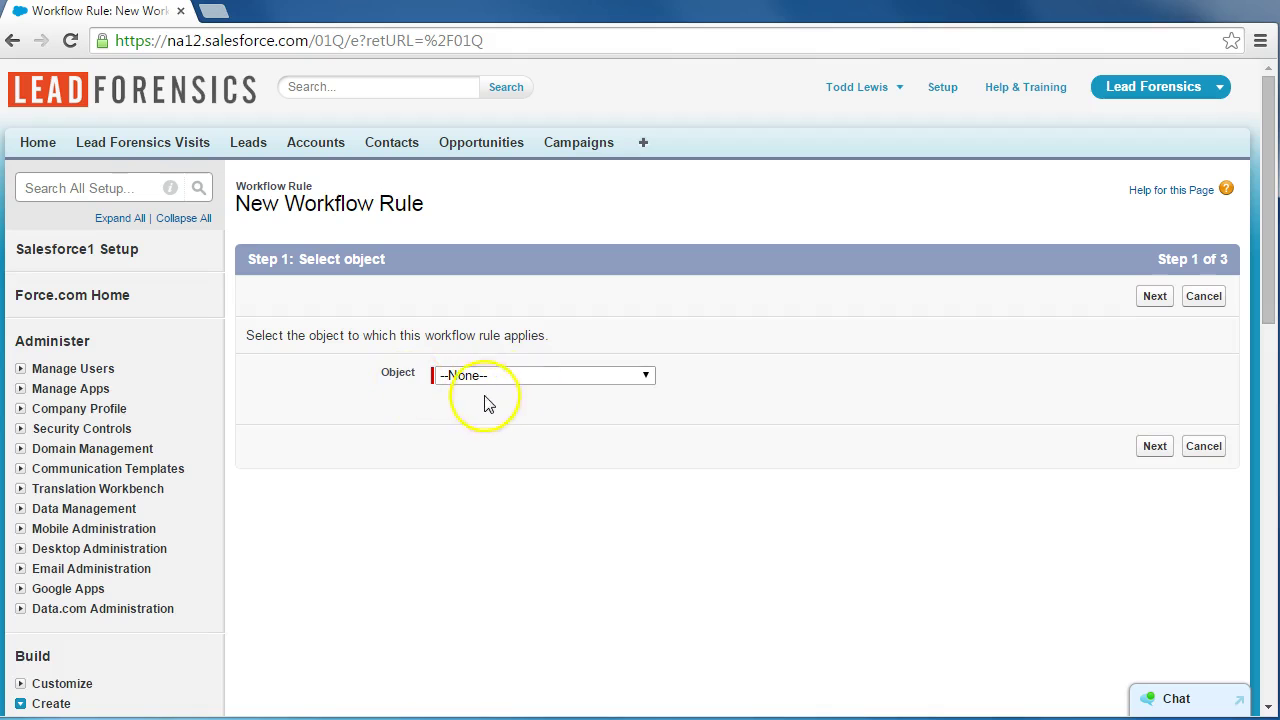
click(518, 376)
scroll(540, 462, down, 5)
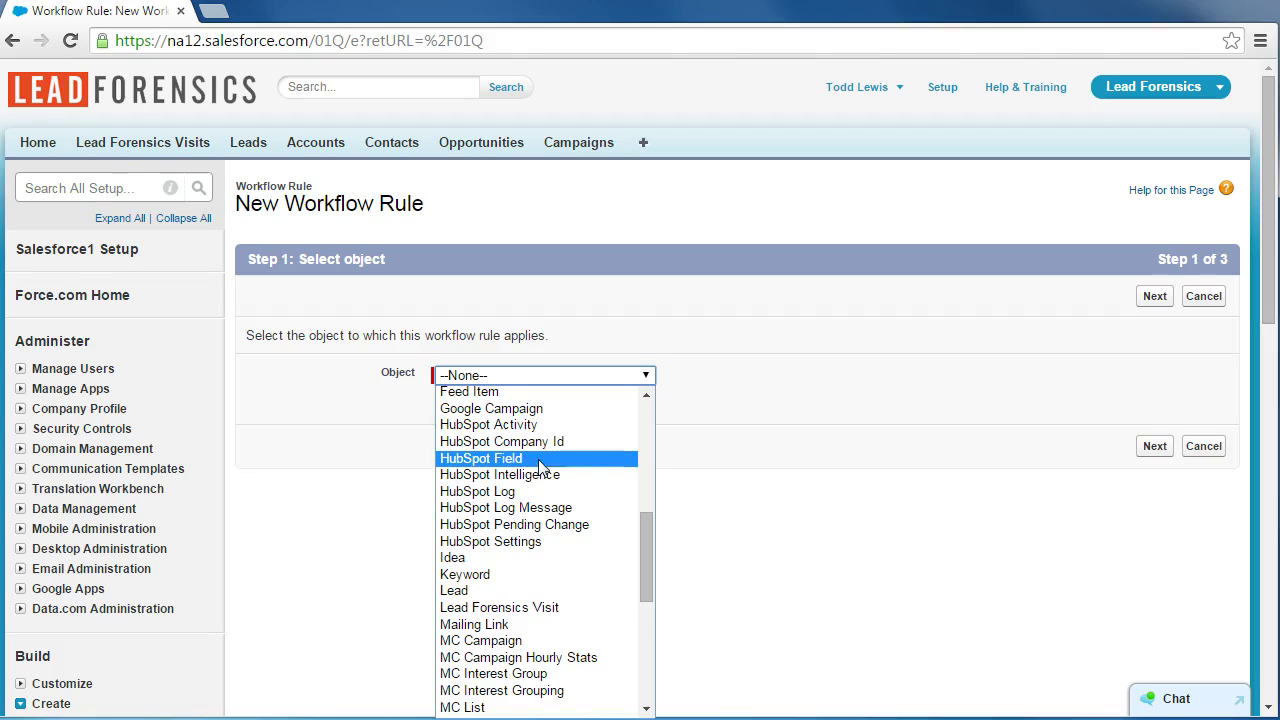
drag(647, 533, 636, 600)
click(508, 564)
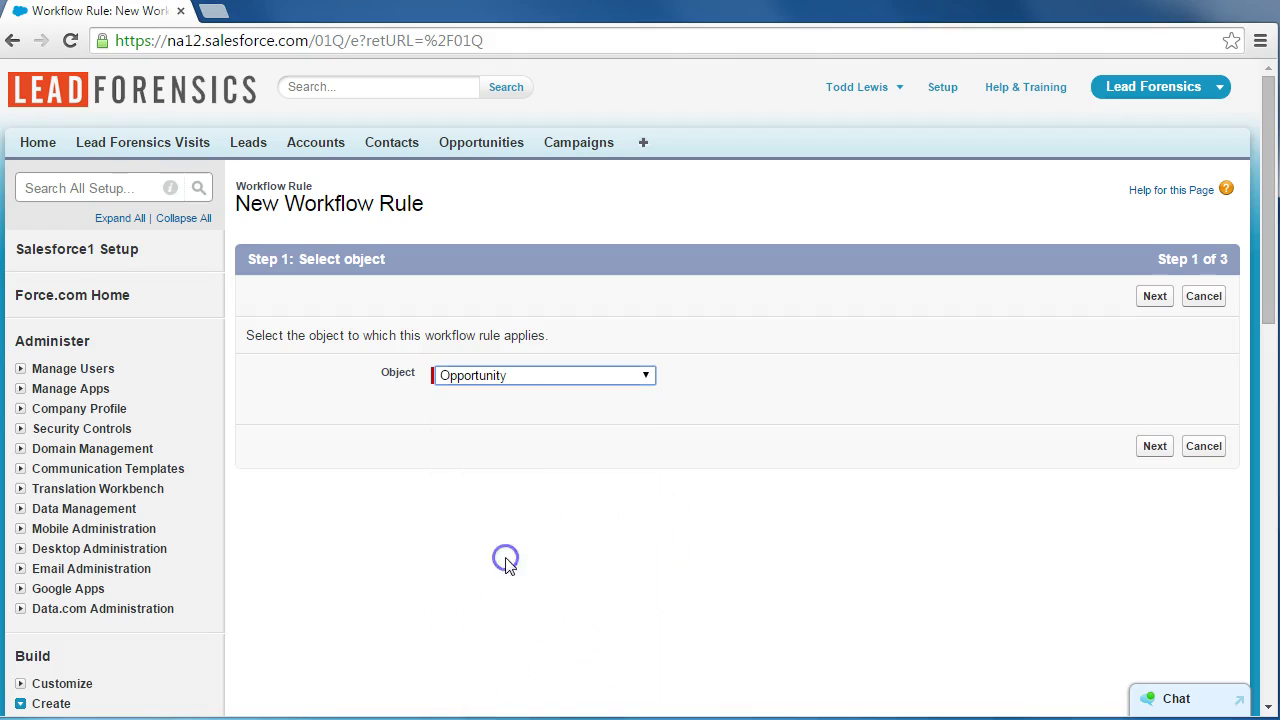
click(1154, 447)
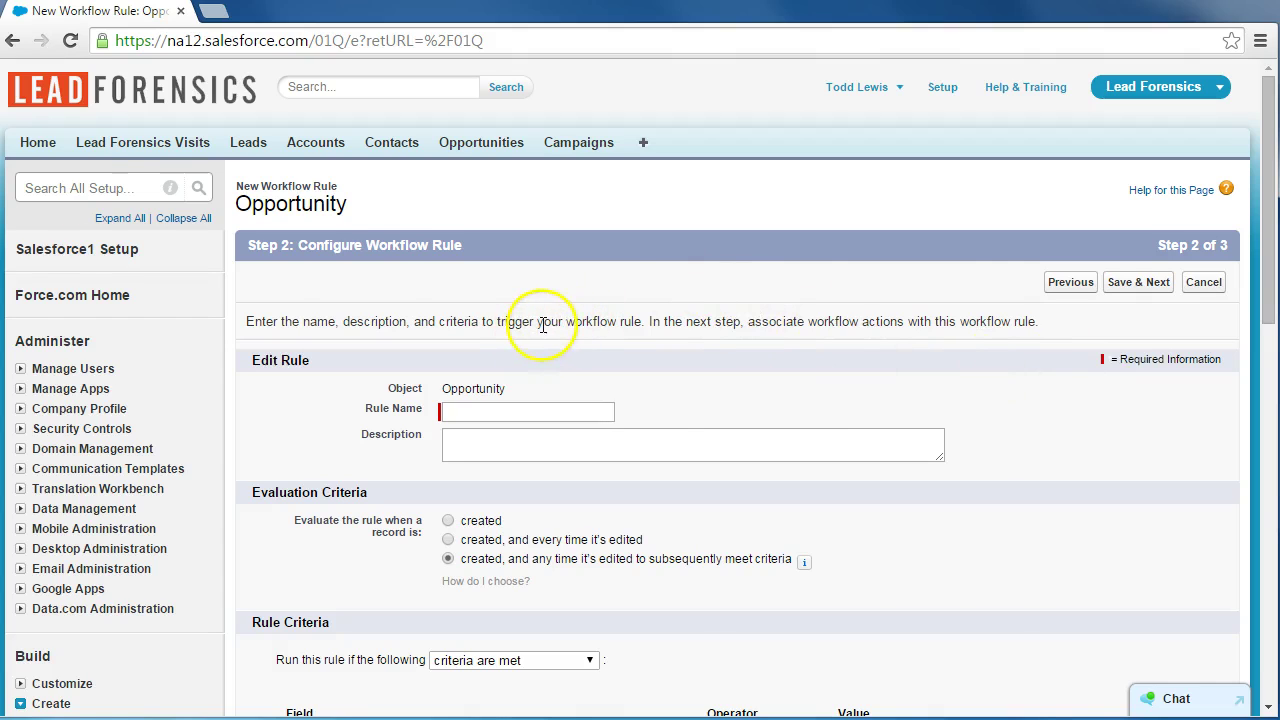
Name the rule as an email notification for when the contact unresponsive field is checked.
scroll(530, 330, down, 1)
click(498, 318)
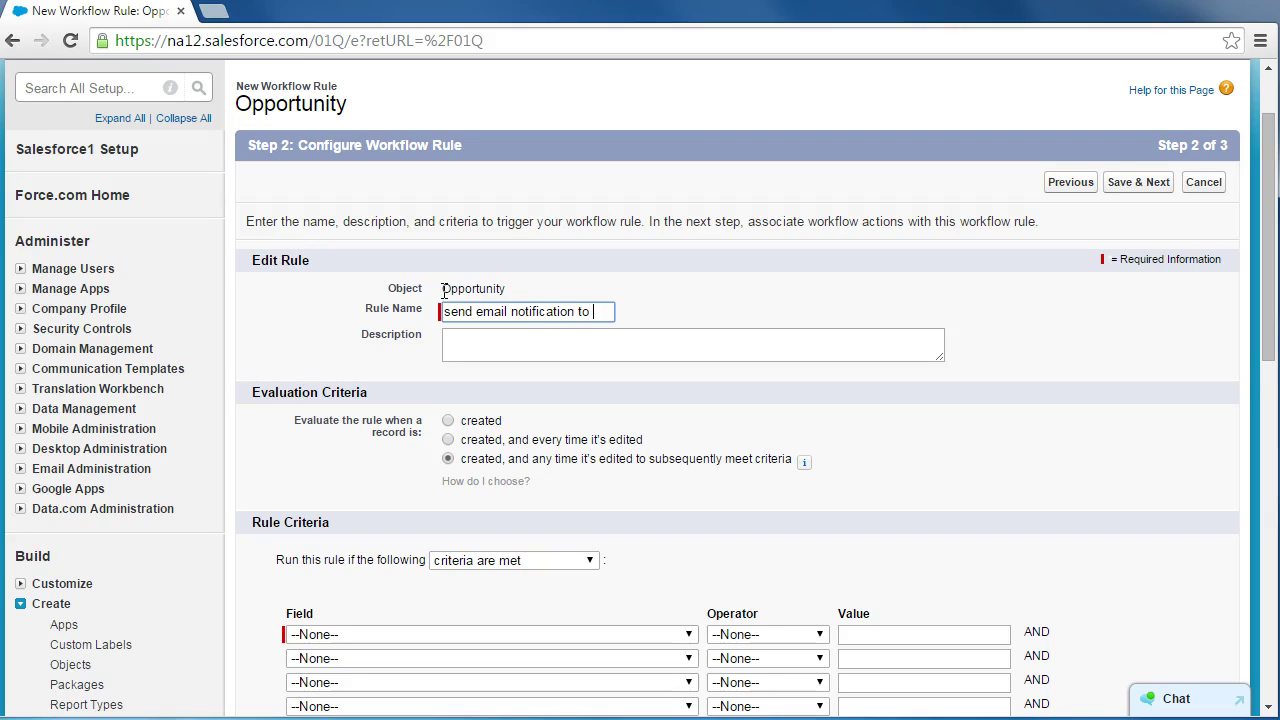
text(my )
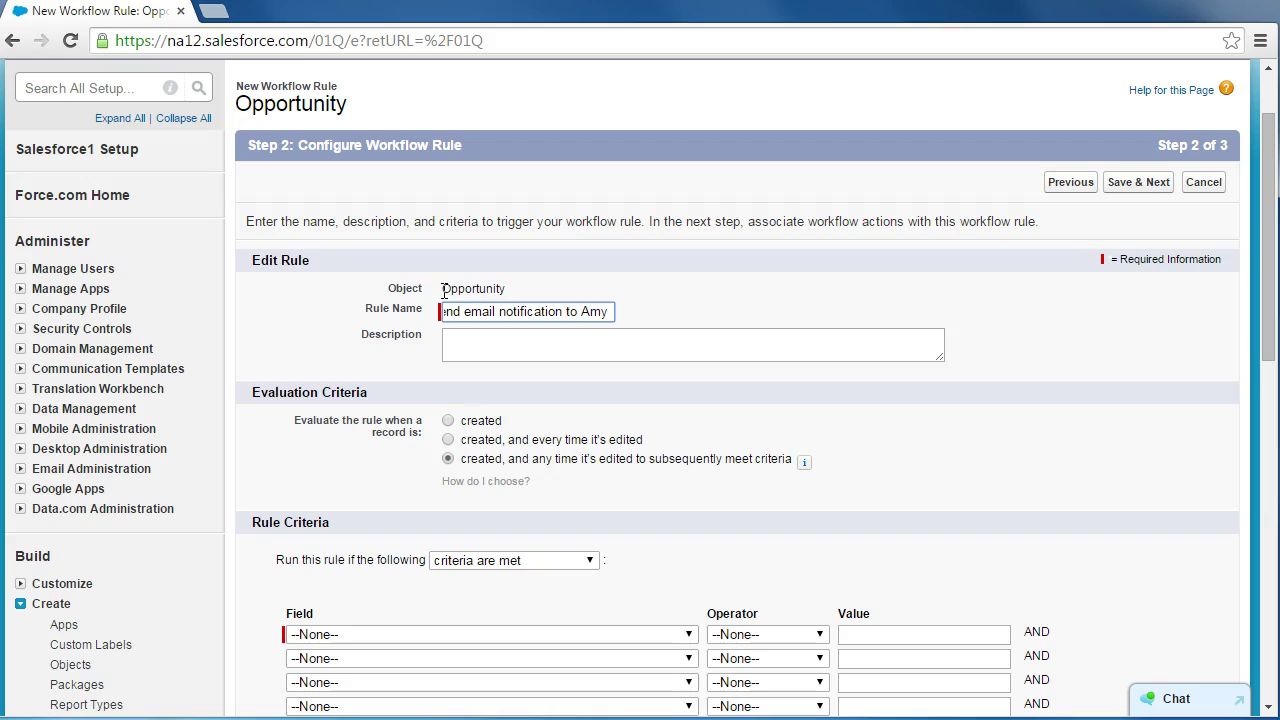
text(wh)
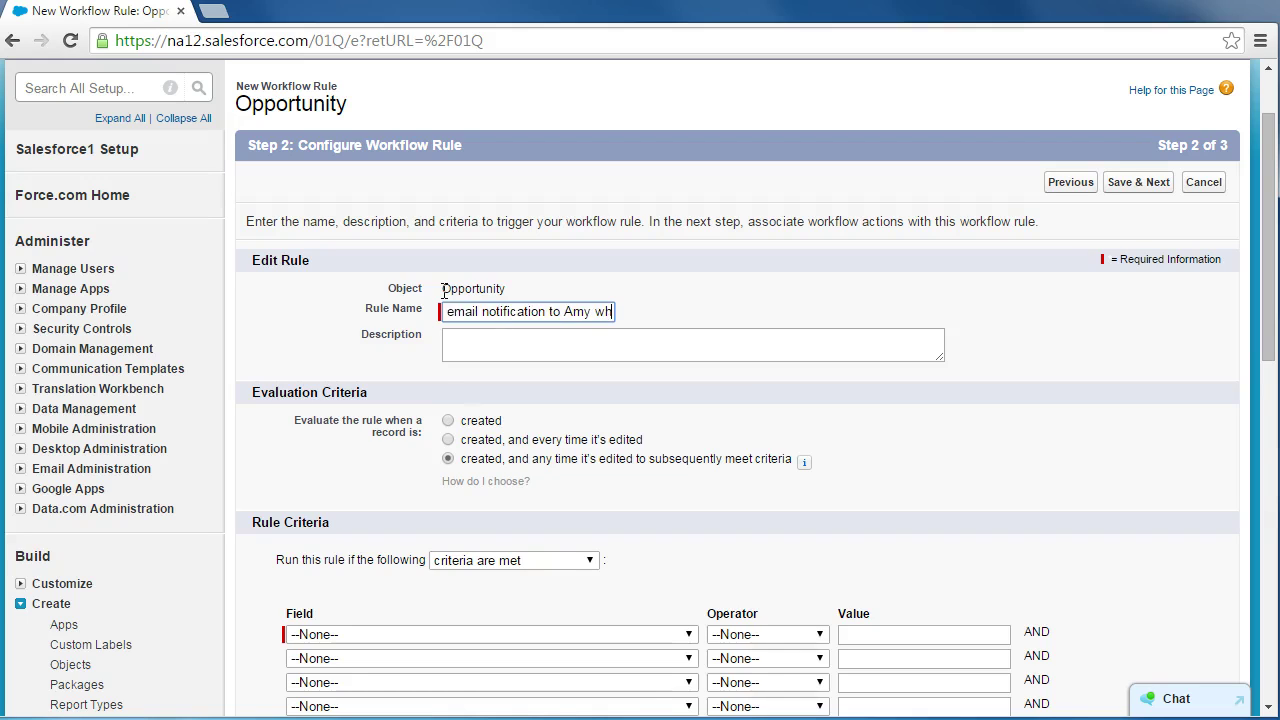
text(en contact un)
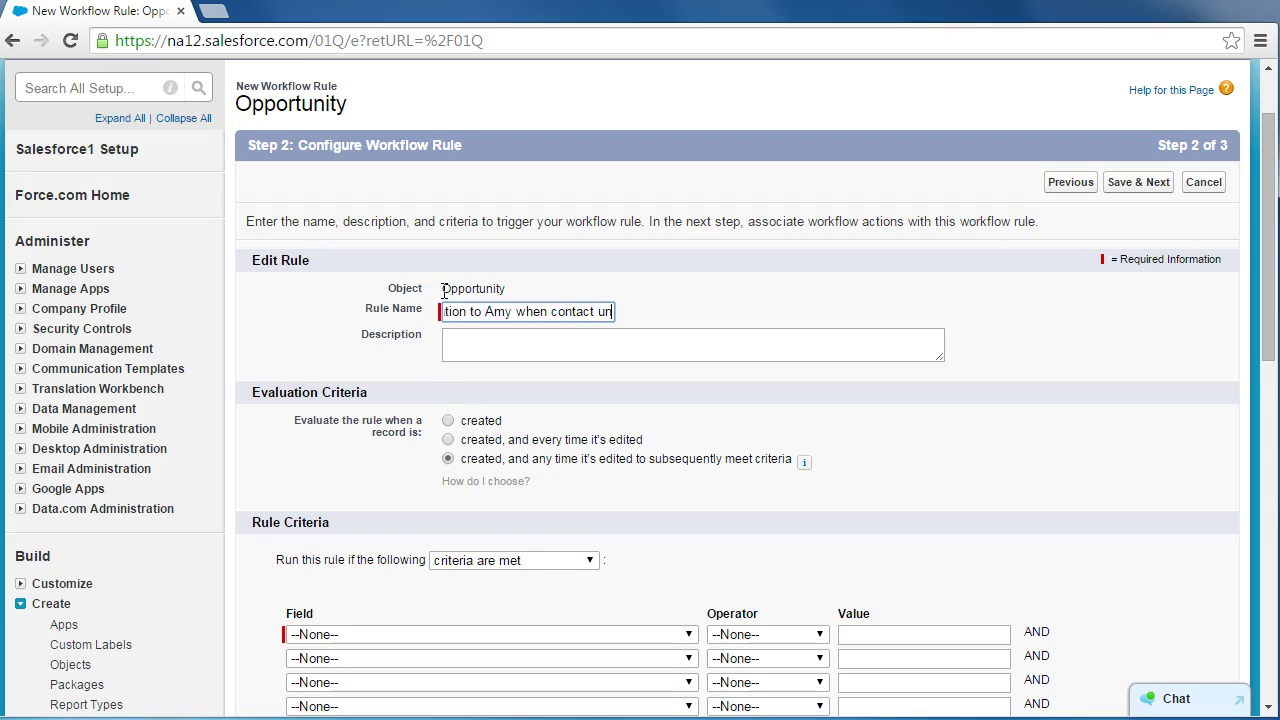
text(responsive field is checke)
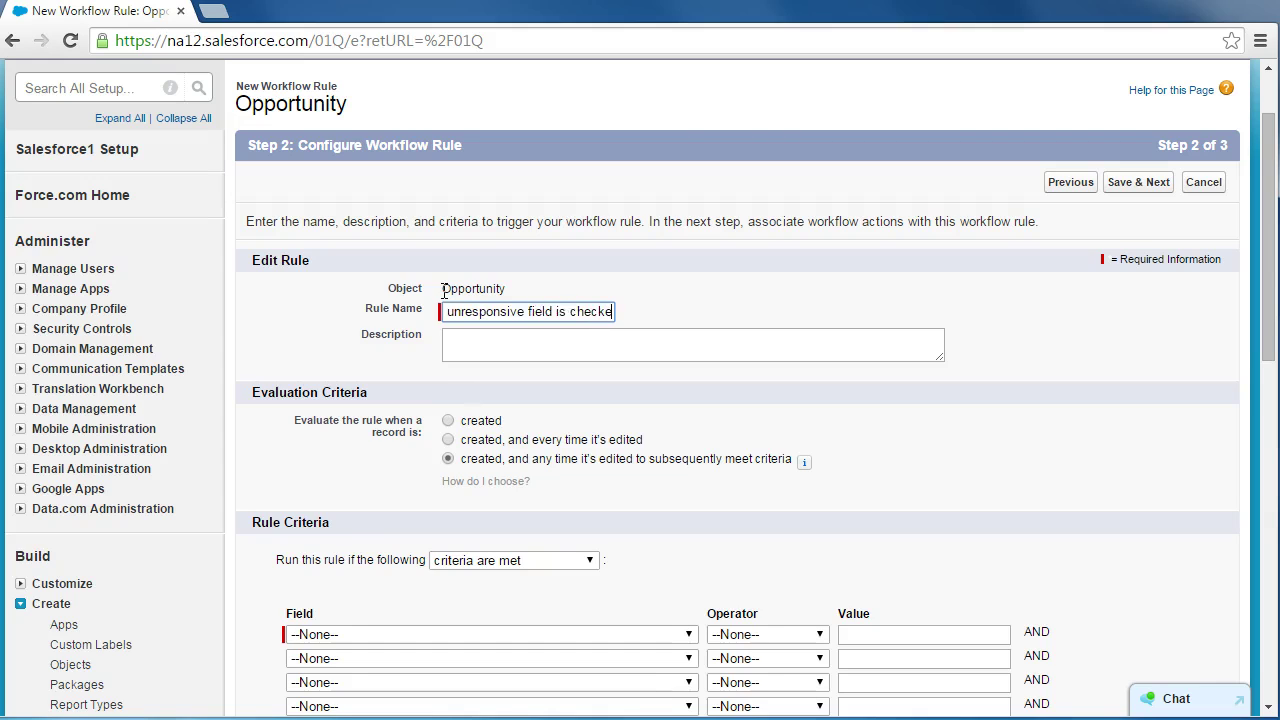
text(d)
click(497, 340)
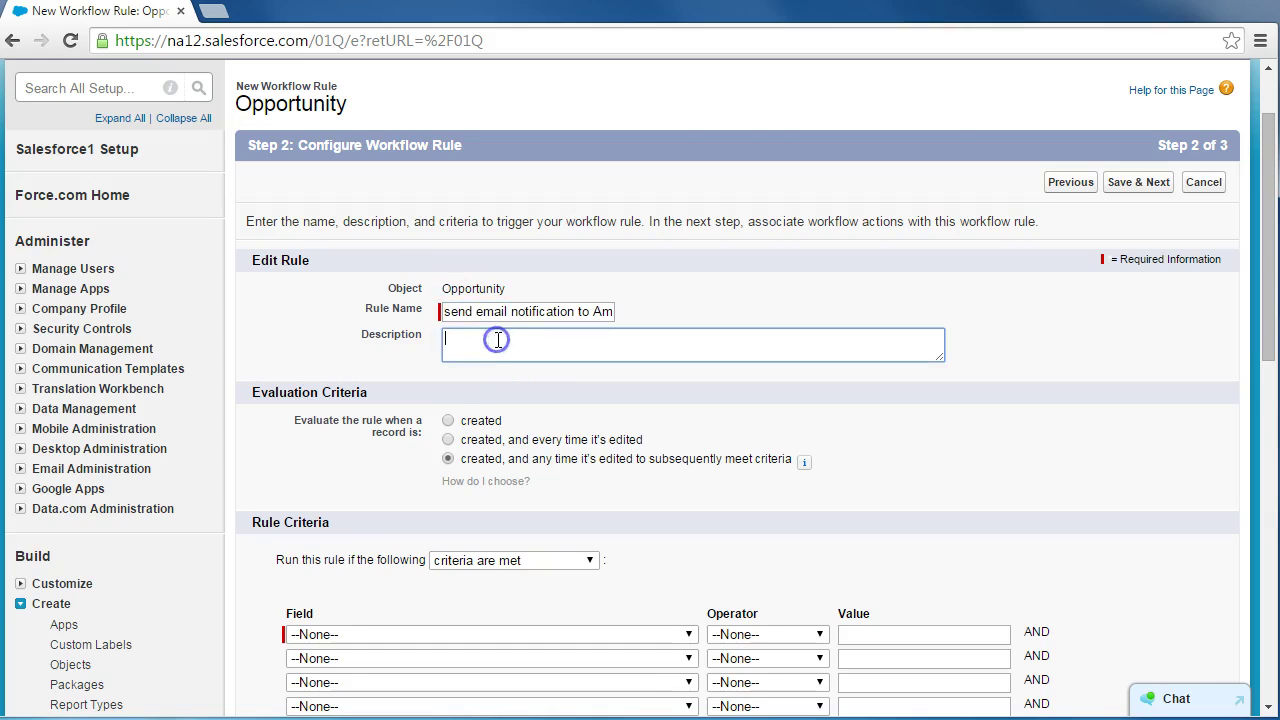
scroll(514, 350, down, 1)
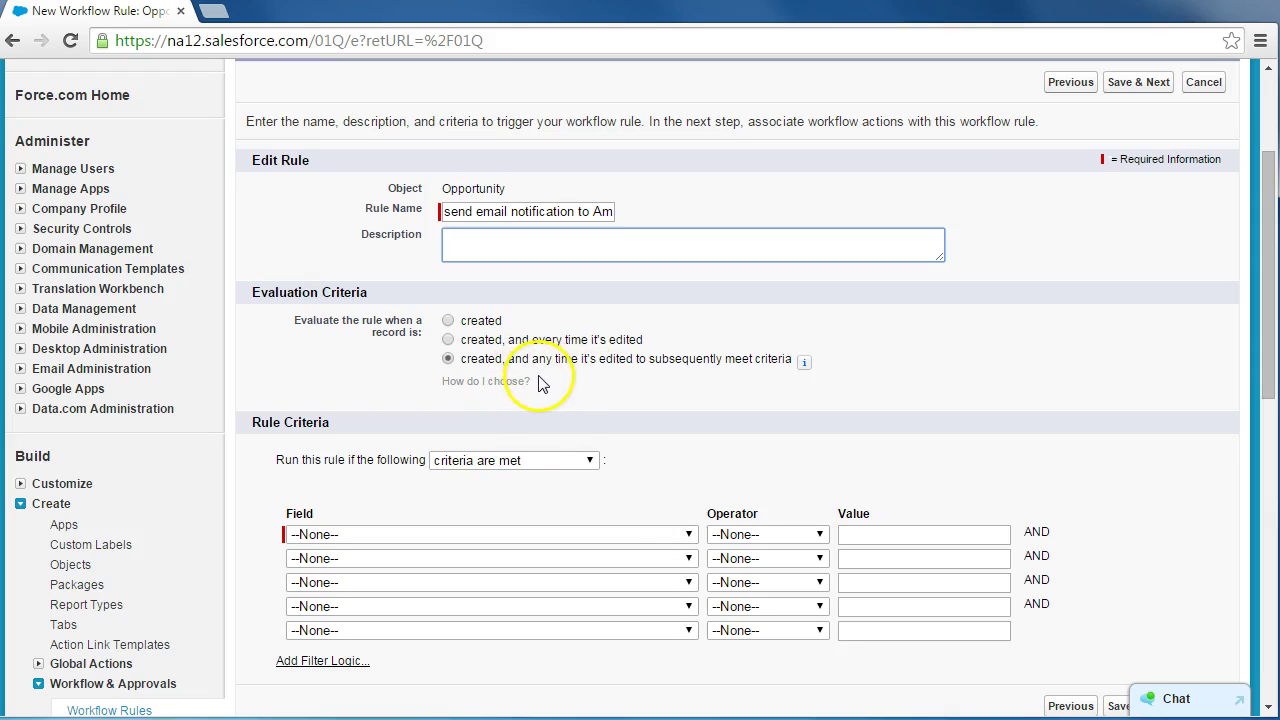
Base the first rule criterion on the Opportunity: Contact Unresponsive field.
scroll(530, 375, down, 1)
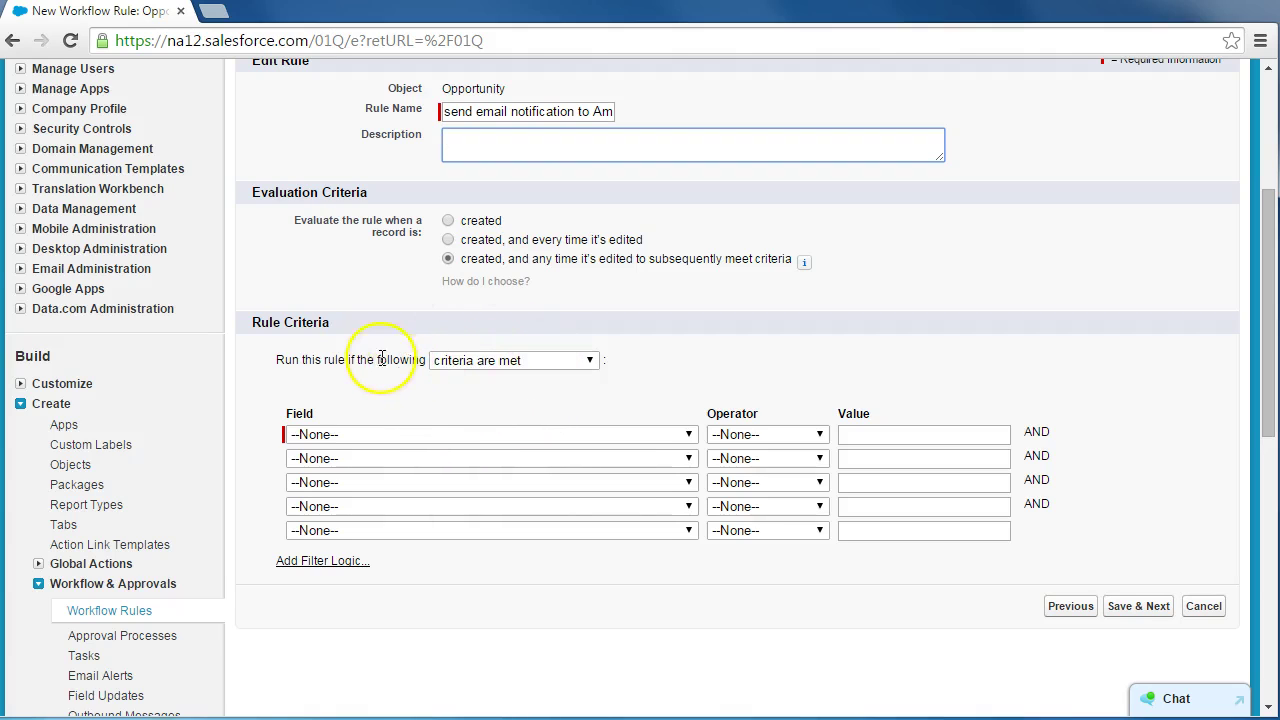
click(405, 437)
scroll(495, 560, down, 4)
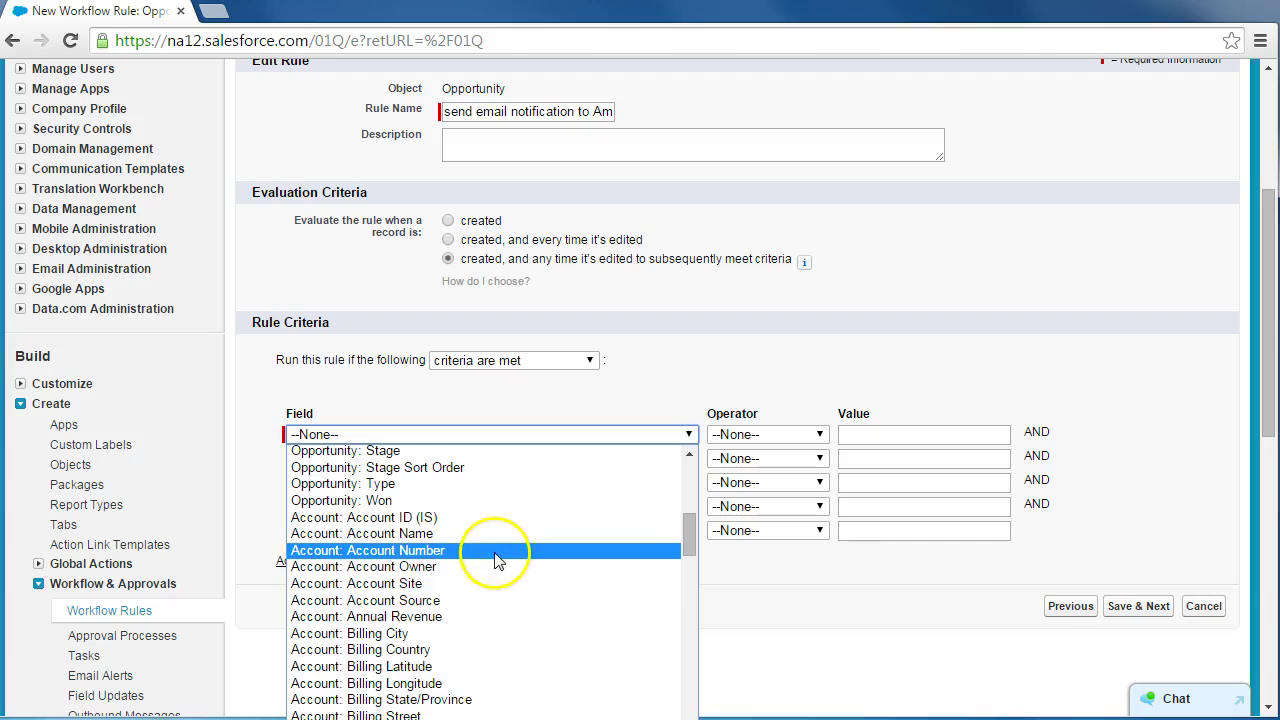
scroll(490, 555, up, 2)
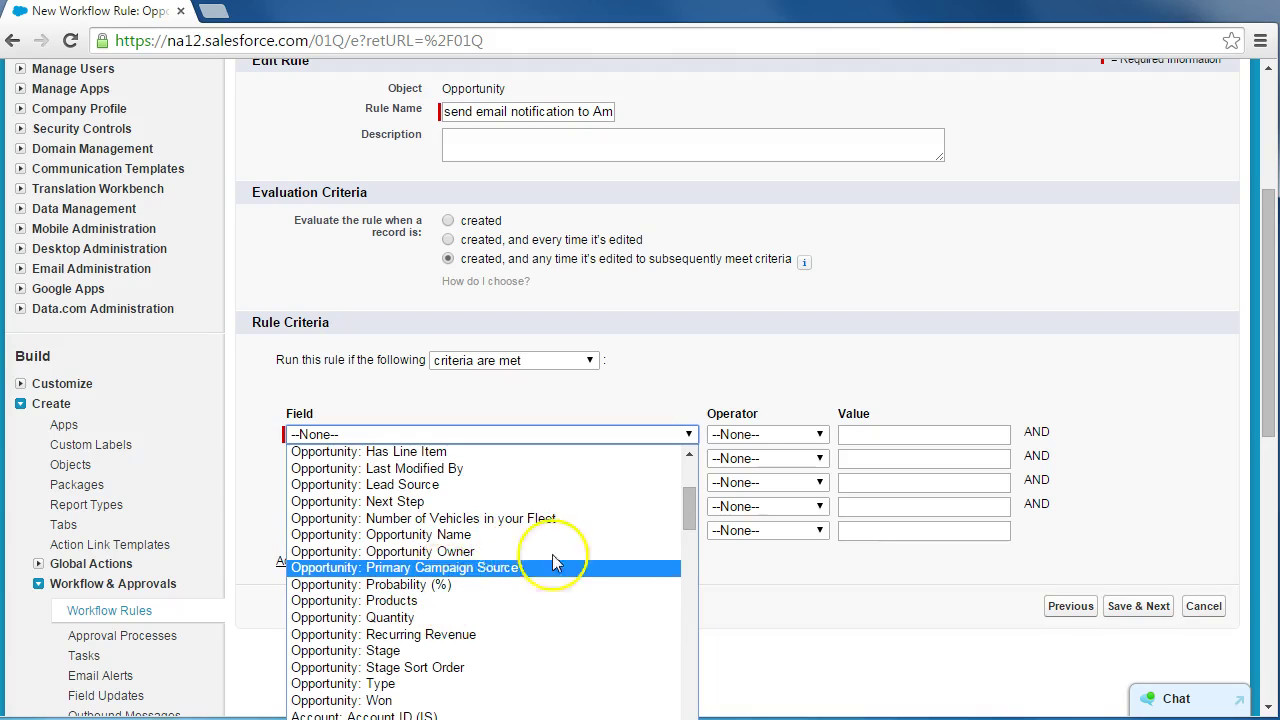
drag(693, 514, 693, 493)
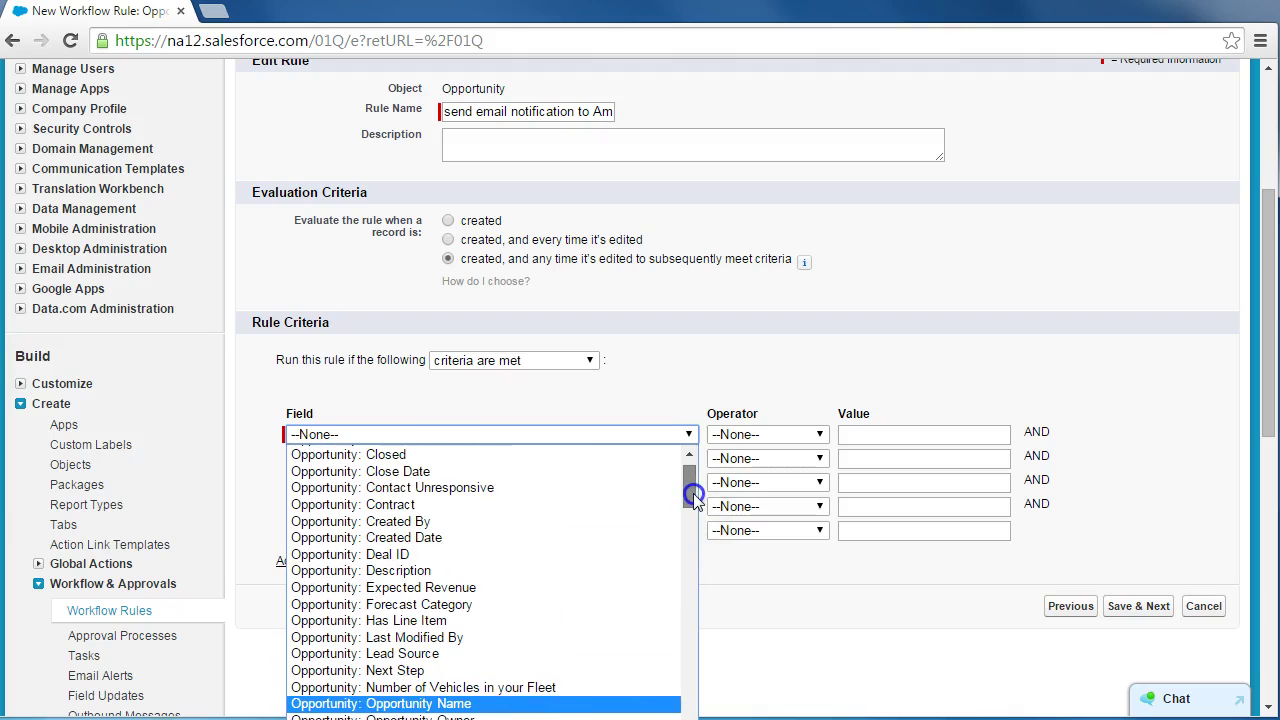
click(560, 488)
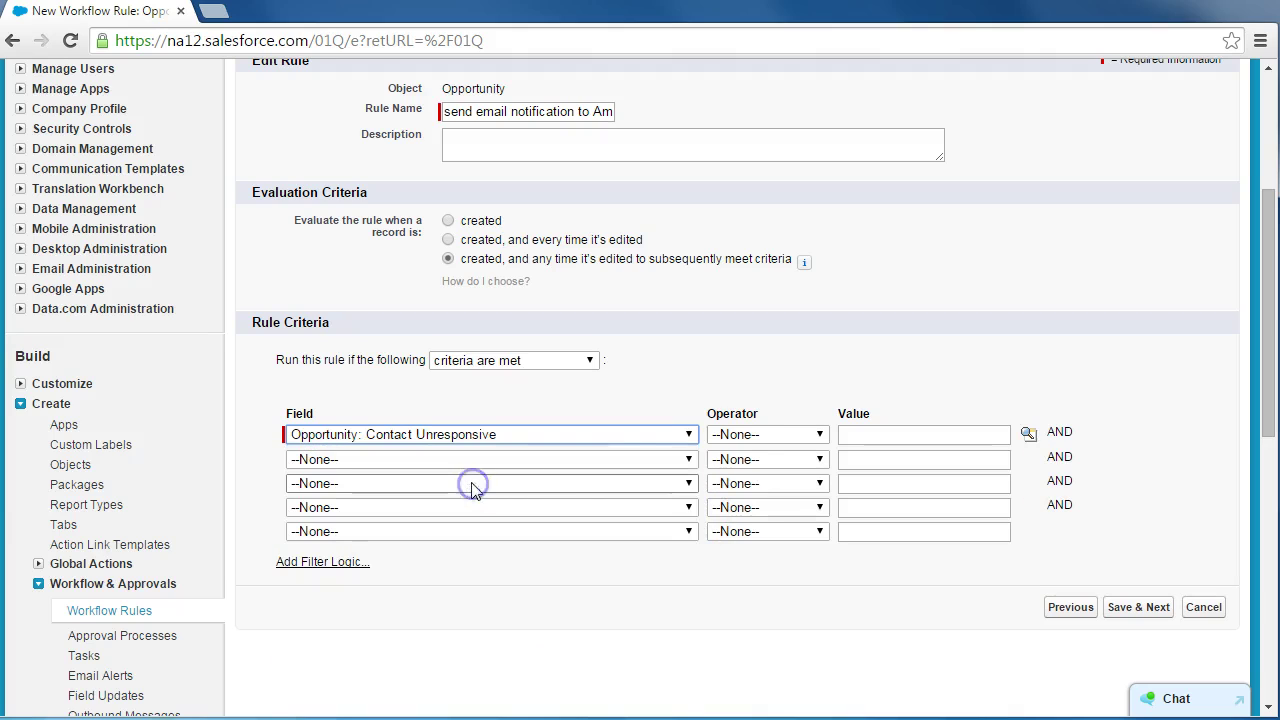
Set the criterion to equals True and save the rule criteria.
click(741, 440)
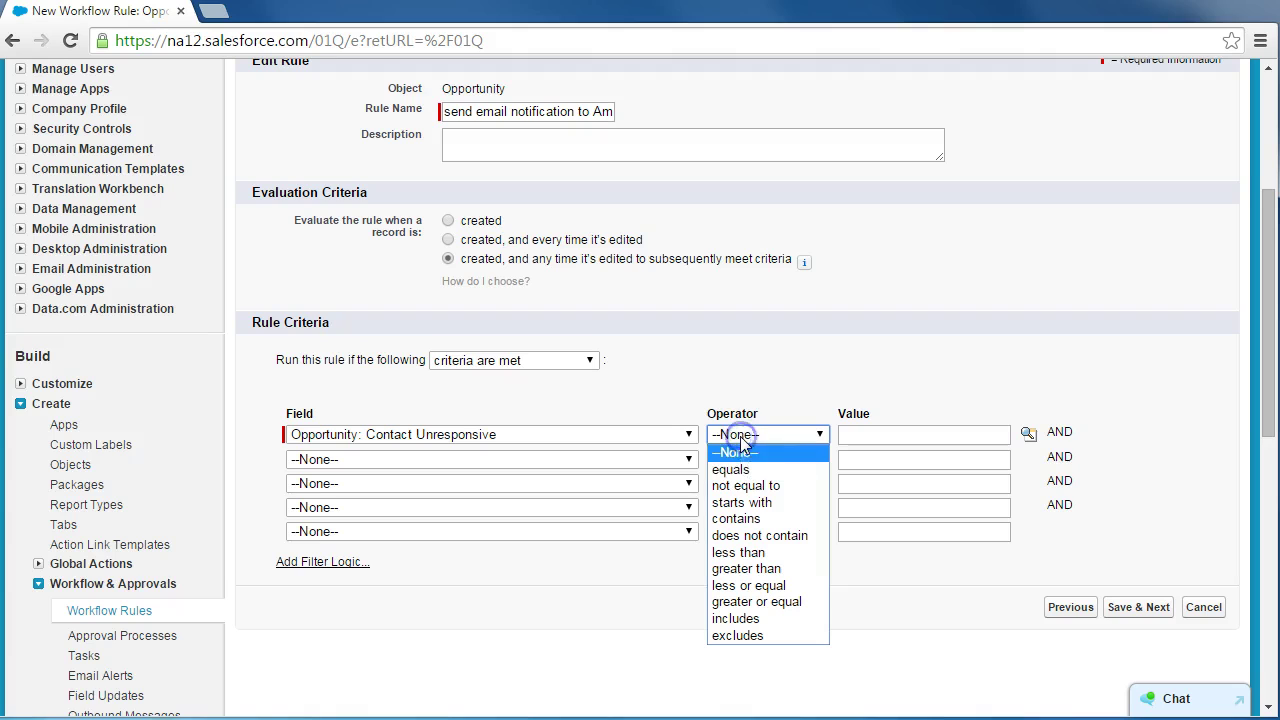
click(745, 470)
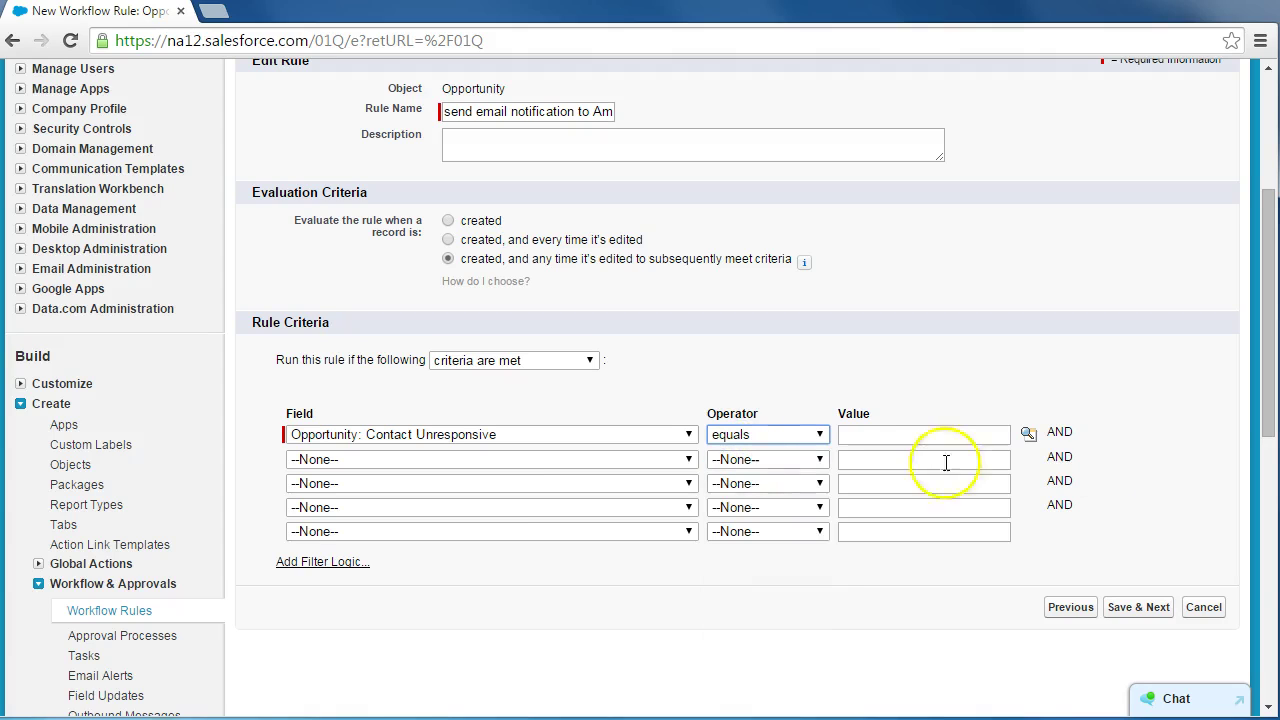
click(1028, 434)
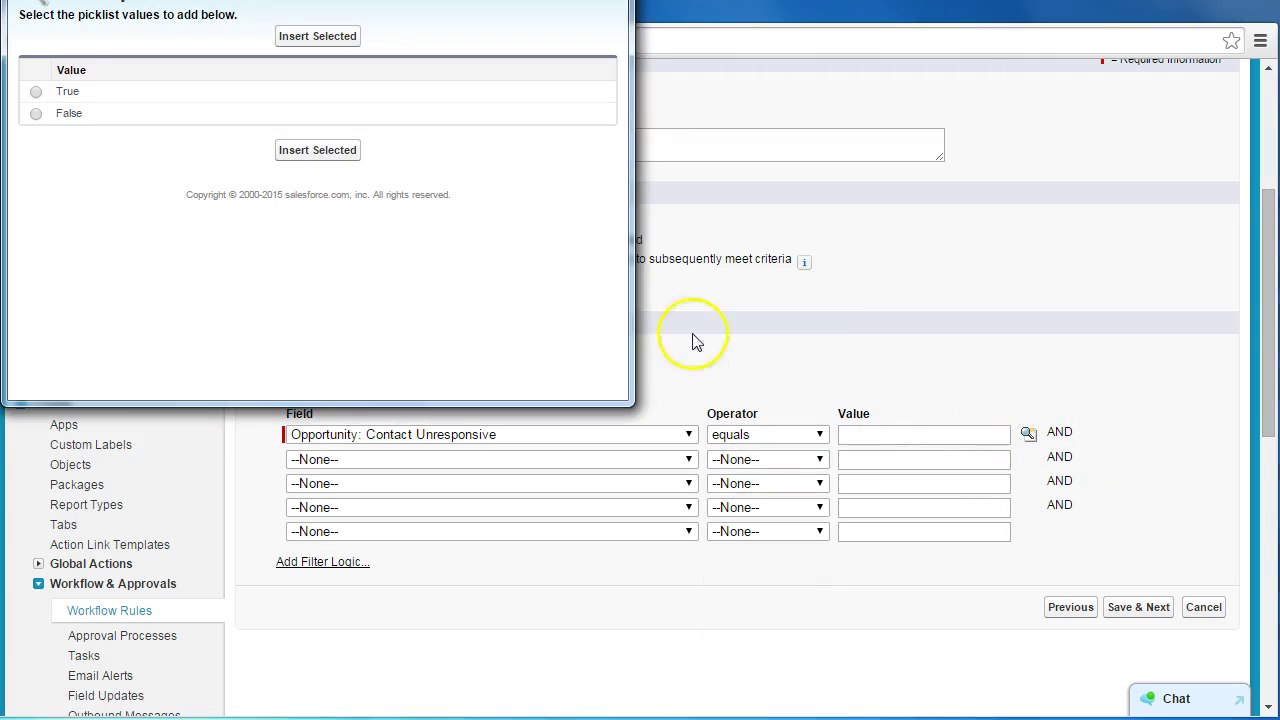
click(36, 91)
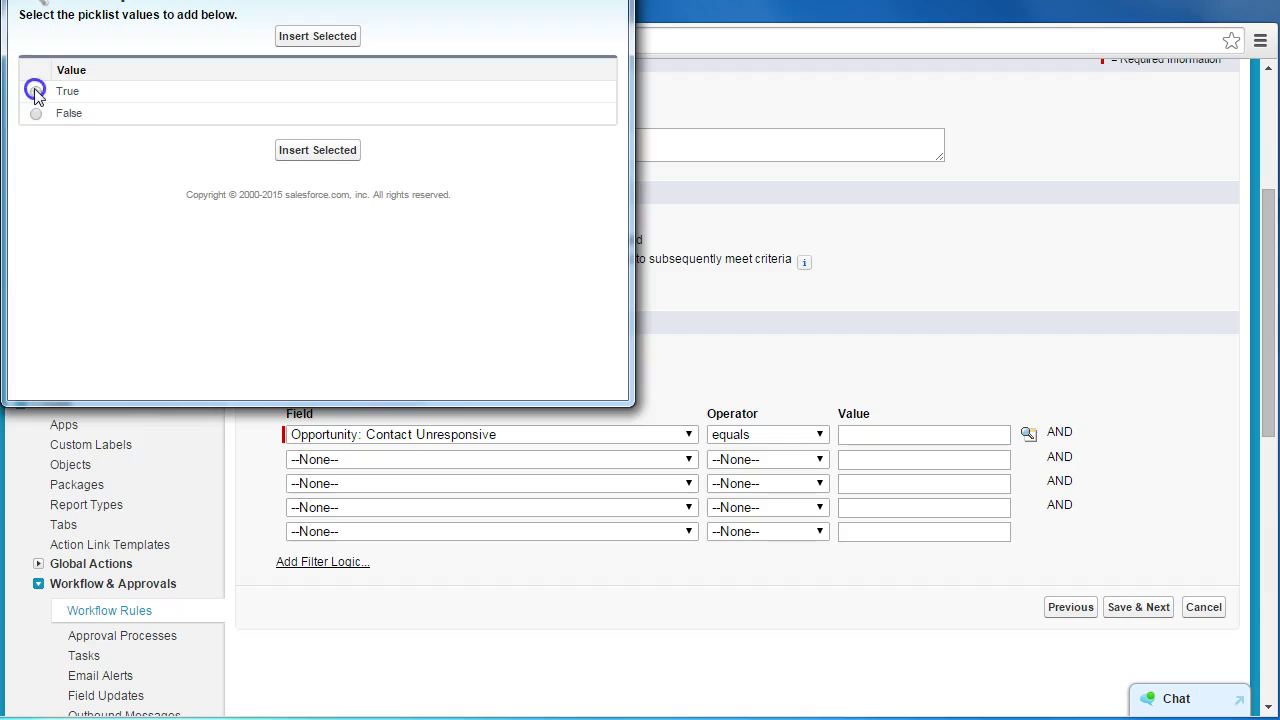
click(317, 150)
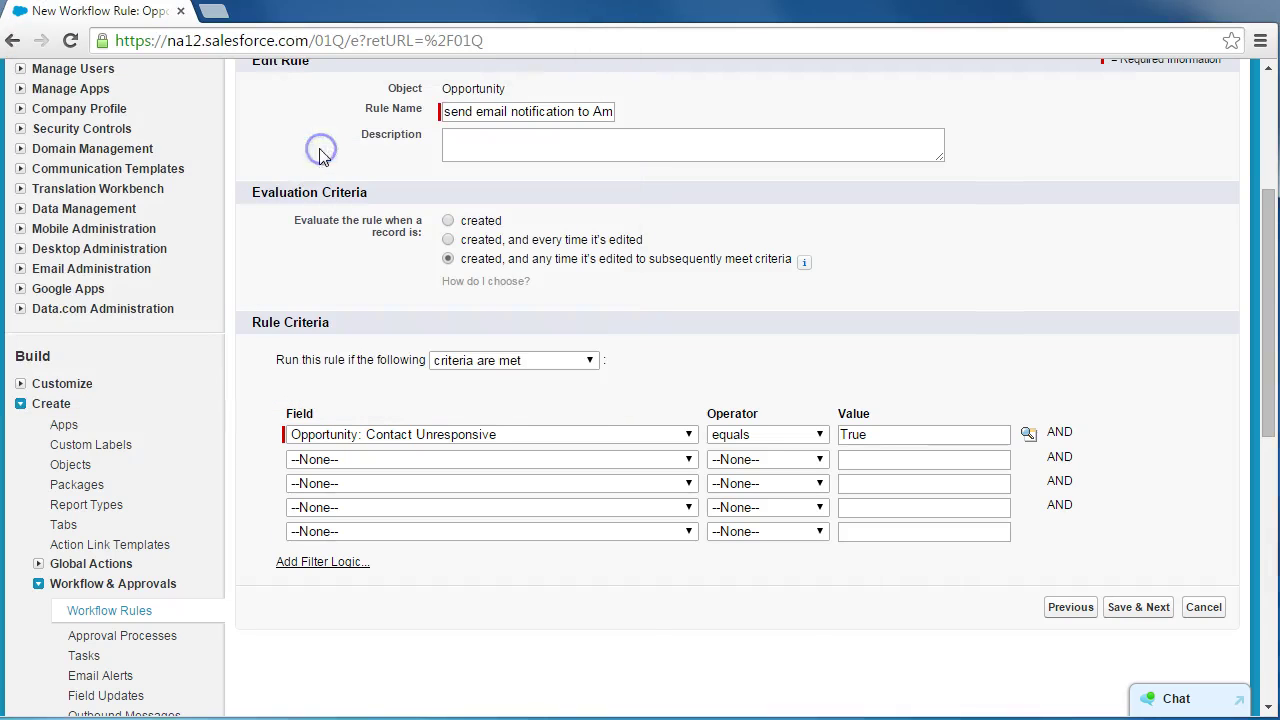
scroll(660, 410, up, 3)
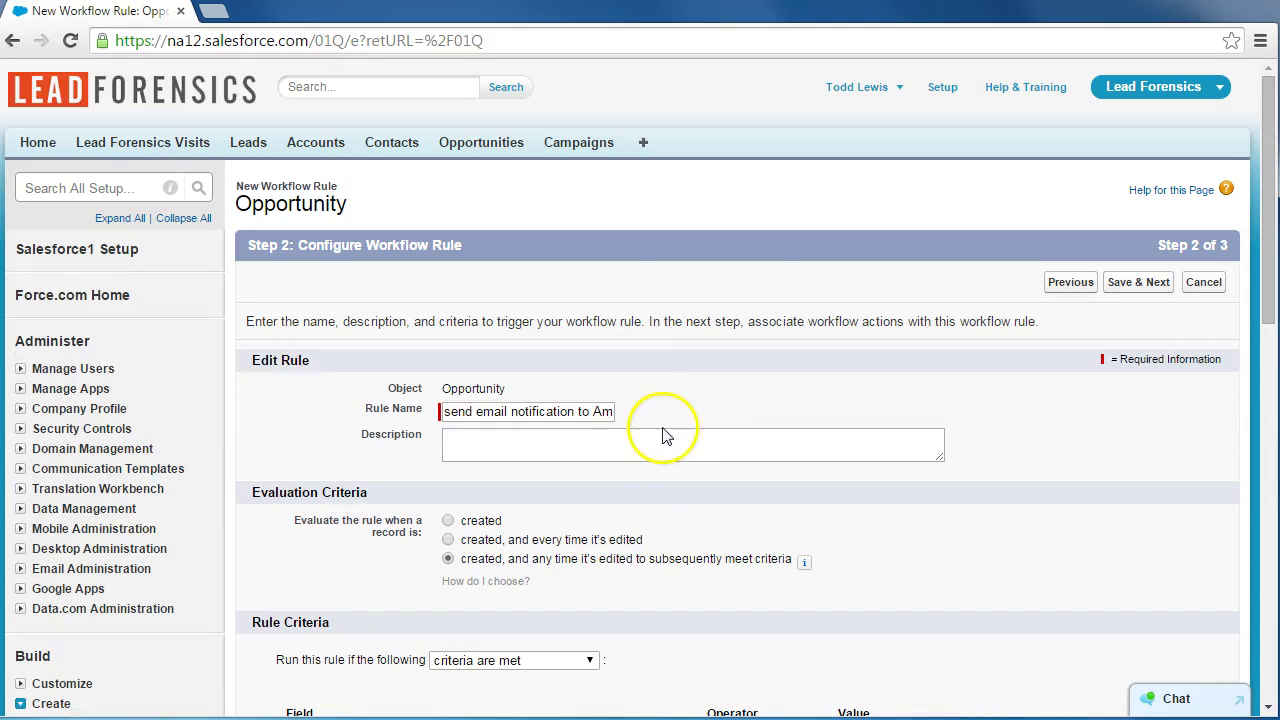
scroll(715, 436, down, 4)
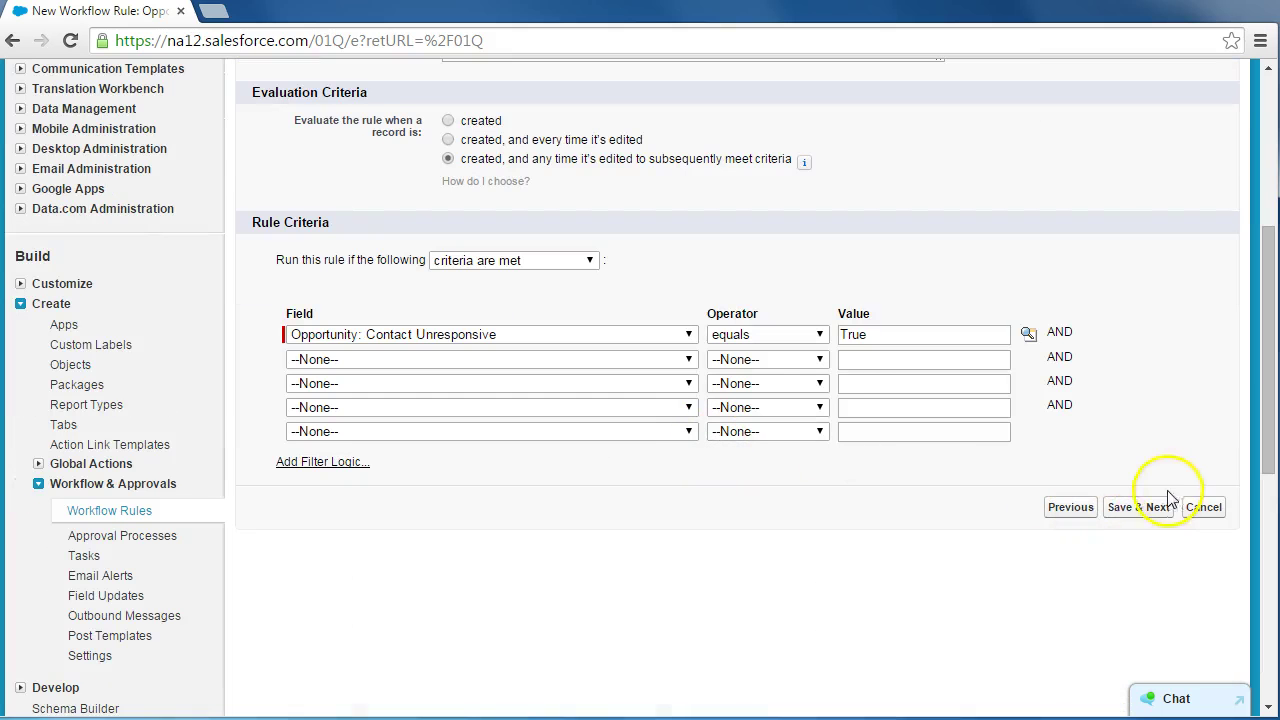
click(1141, 508)
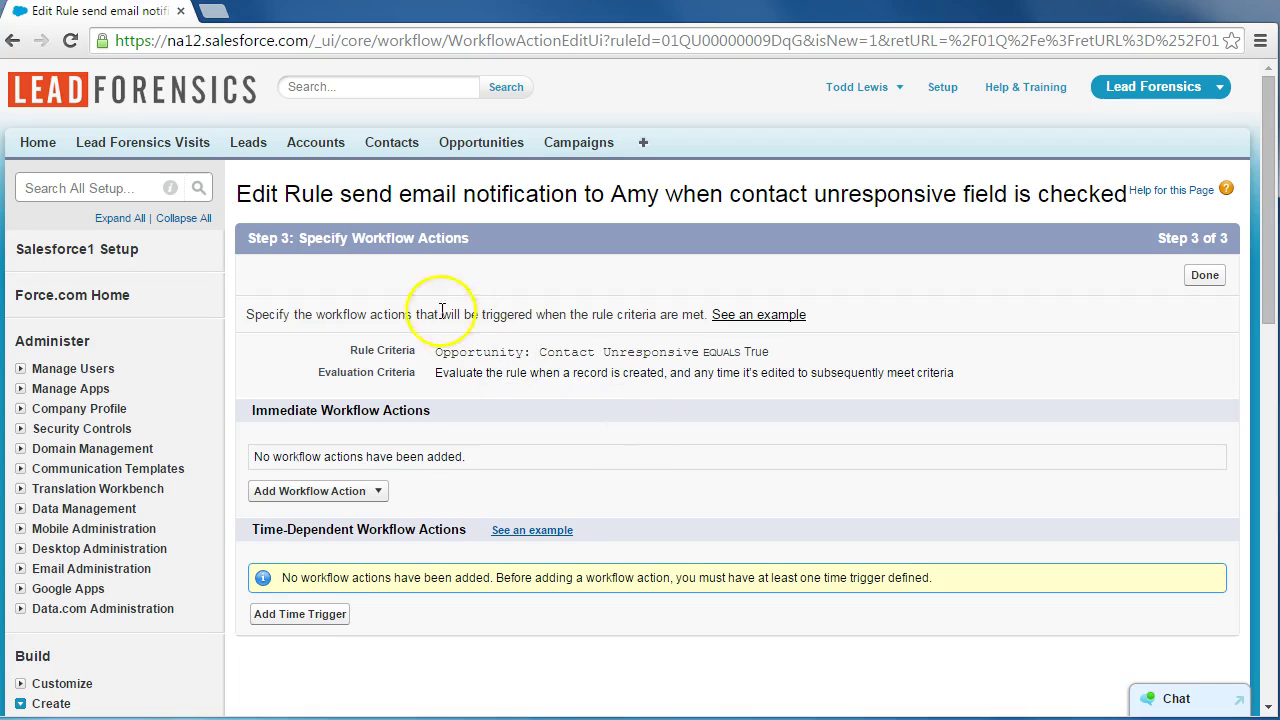
Add a New Email Alert under Immediate Workflow Actions.
click(418, 311)
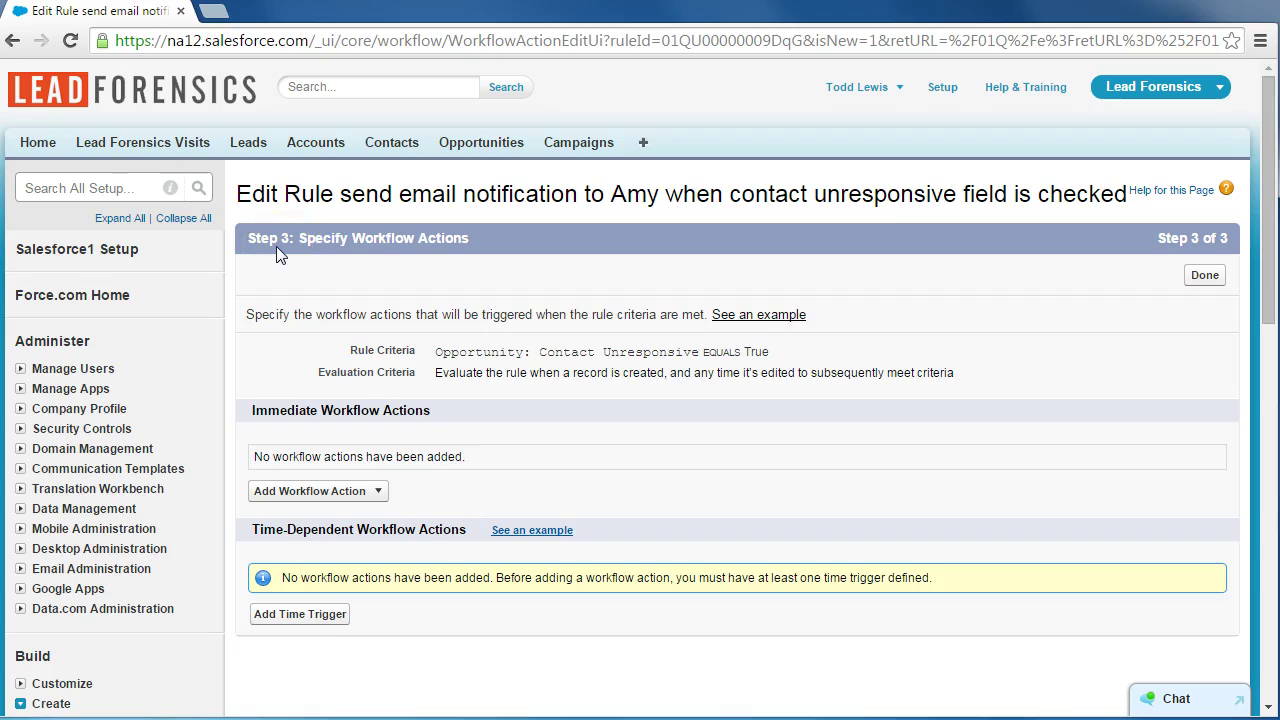
click(374, 308)
scroll(374, 308, down, 1)
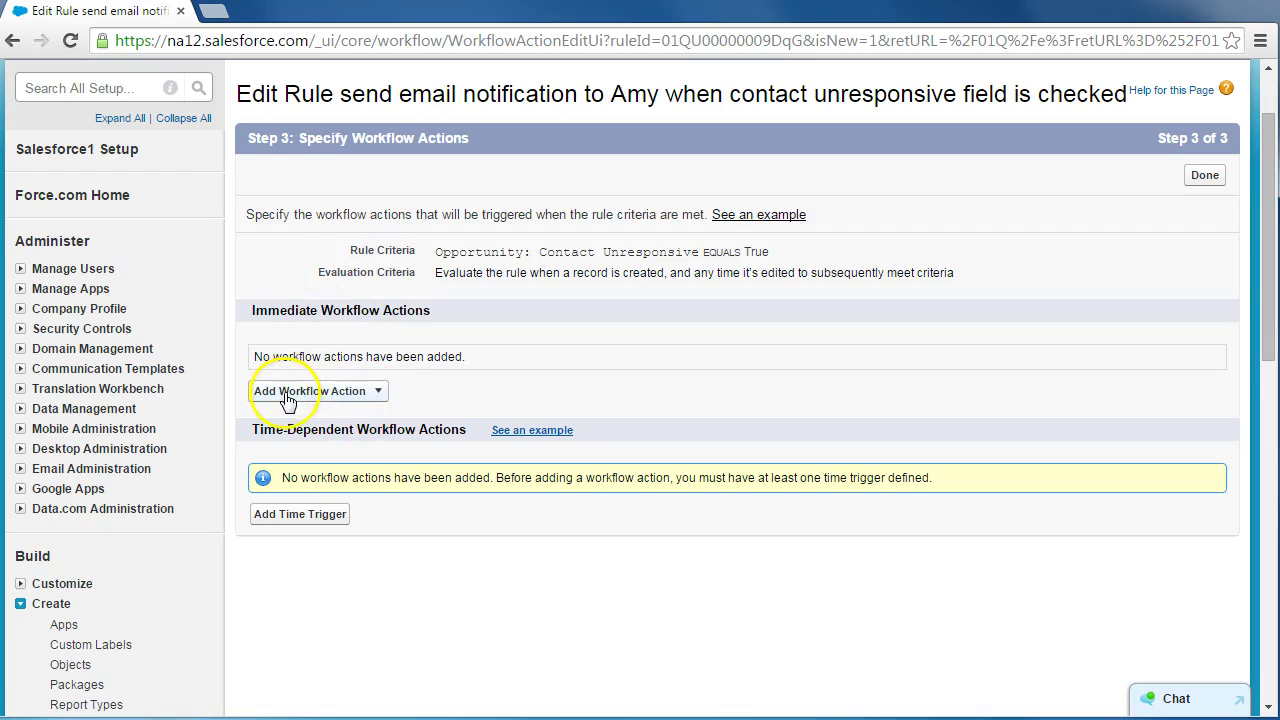
click(356, 396)
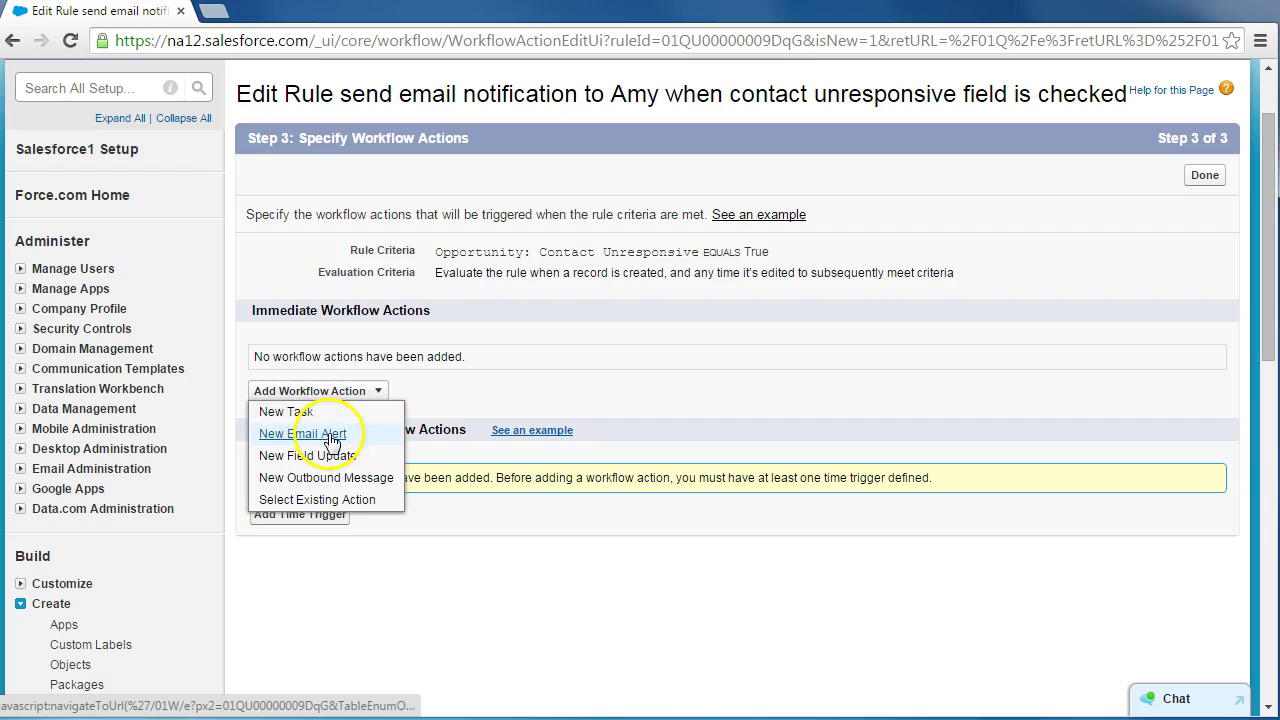
click(321, 434)
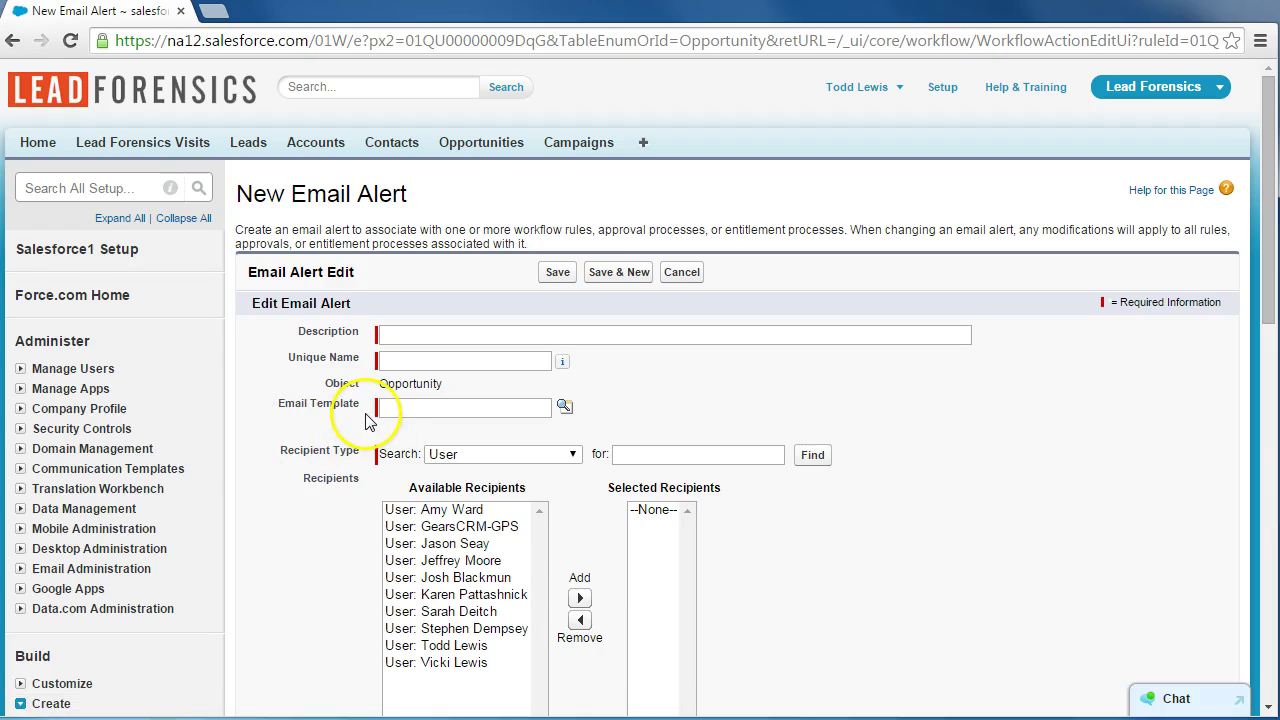
Enter the alert description, auto-fill its Unique Name, and bring up the Email Template lookup.
click(408, 335)
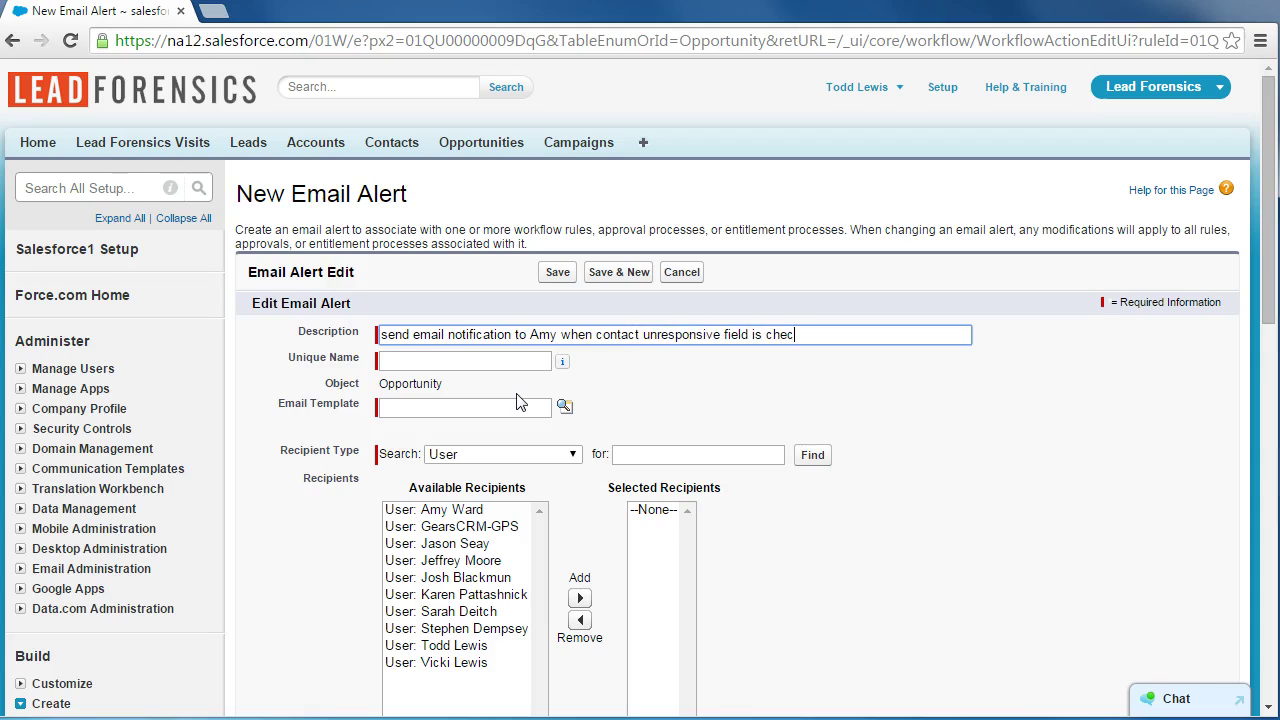
click(447, 362)
click(449, 406)
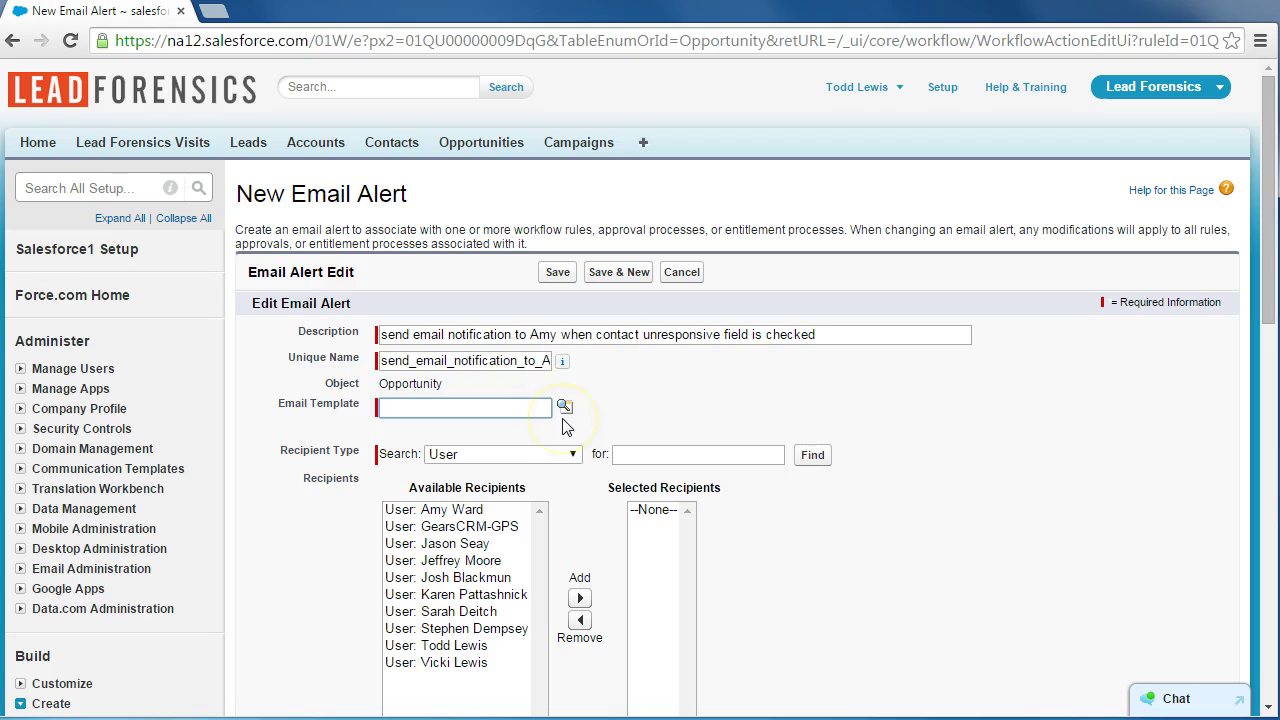
click(563, 414)
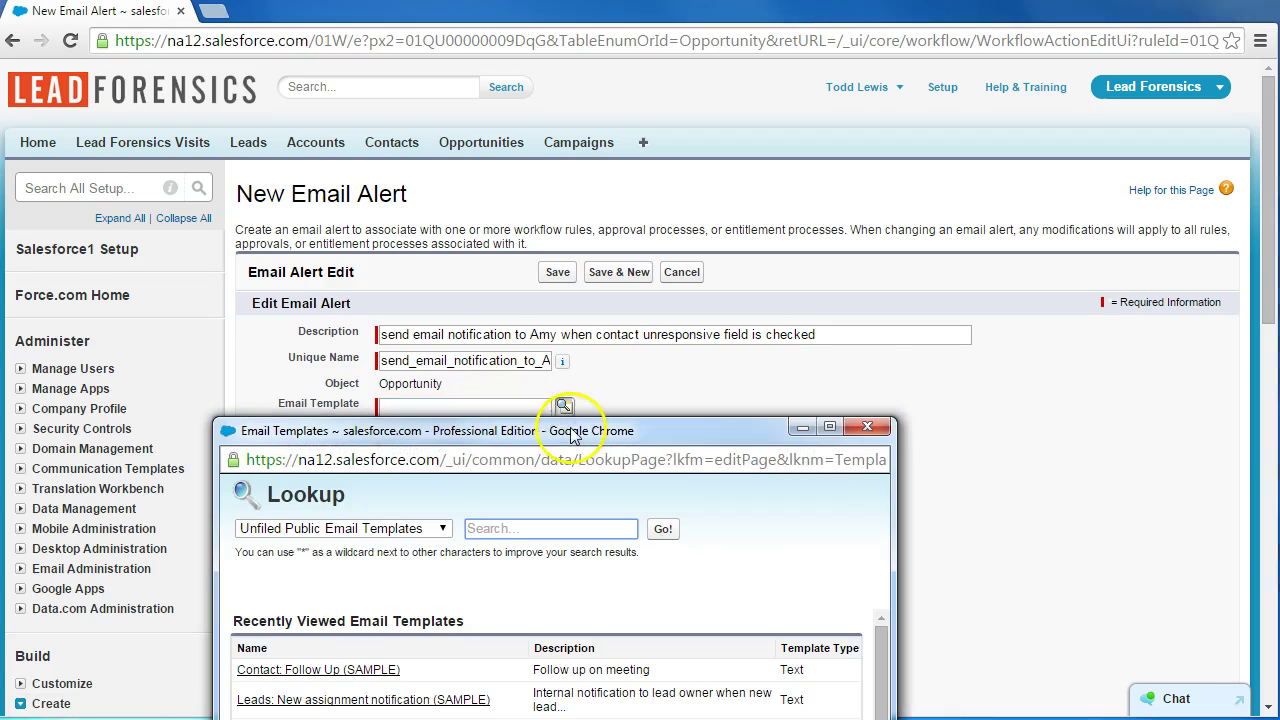
Search the template lookup by a person's name, then clear it to list recent templates.
click(424, 530)
click(422, 528)
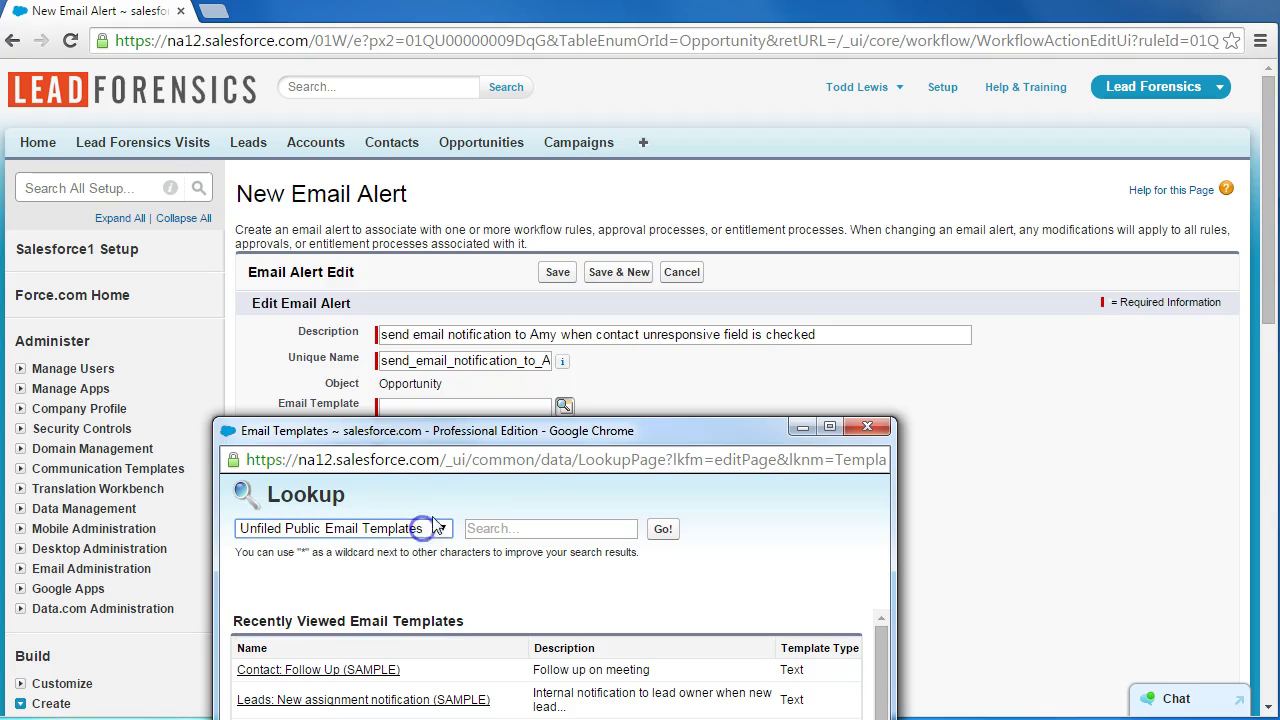
drag(491, 439, 533, 167)
click(553, 255)
text(am)
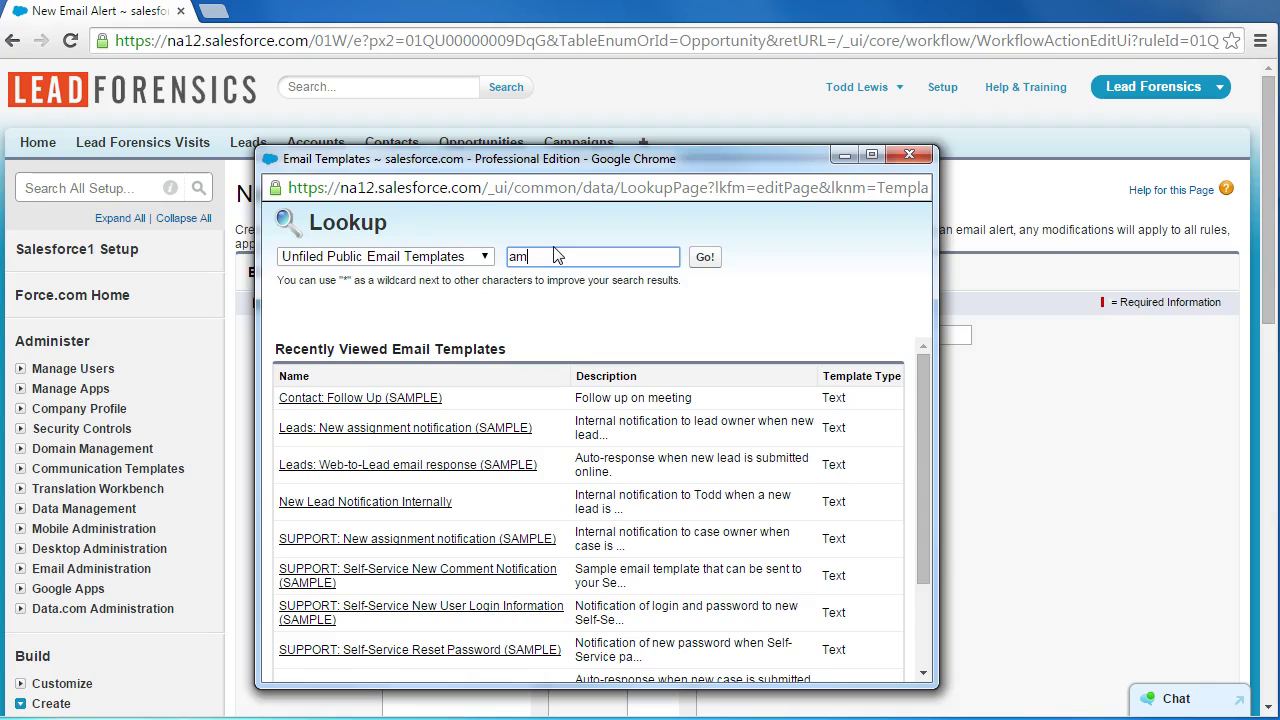
text(y)
click(704, 257)
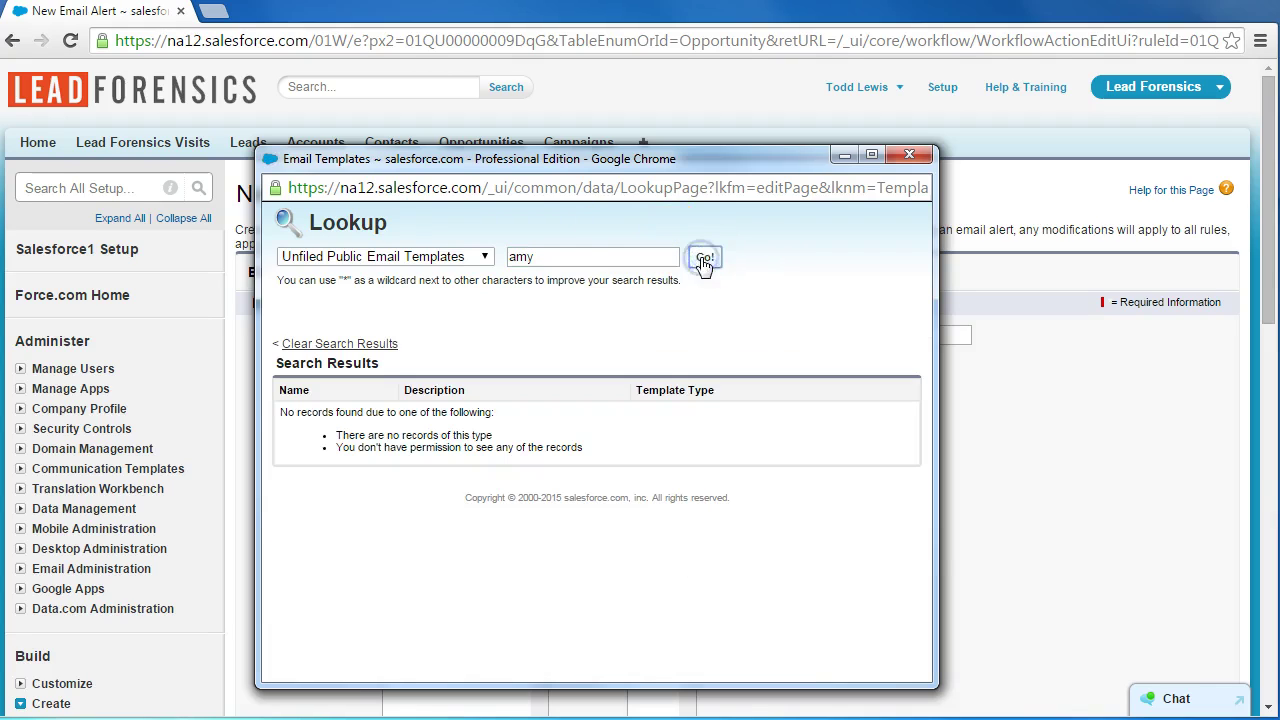
click(530, 257)
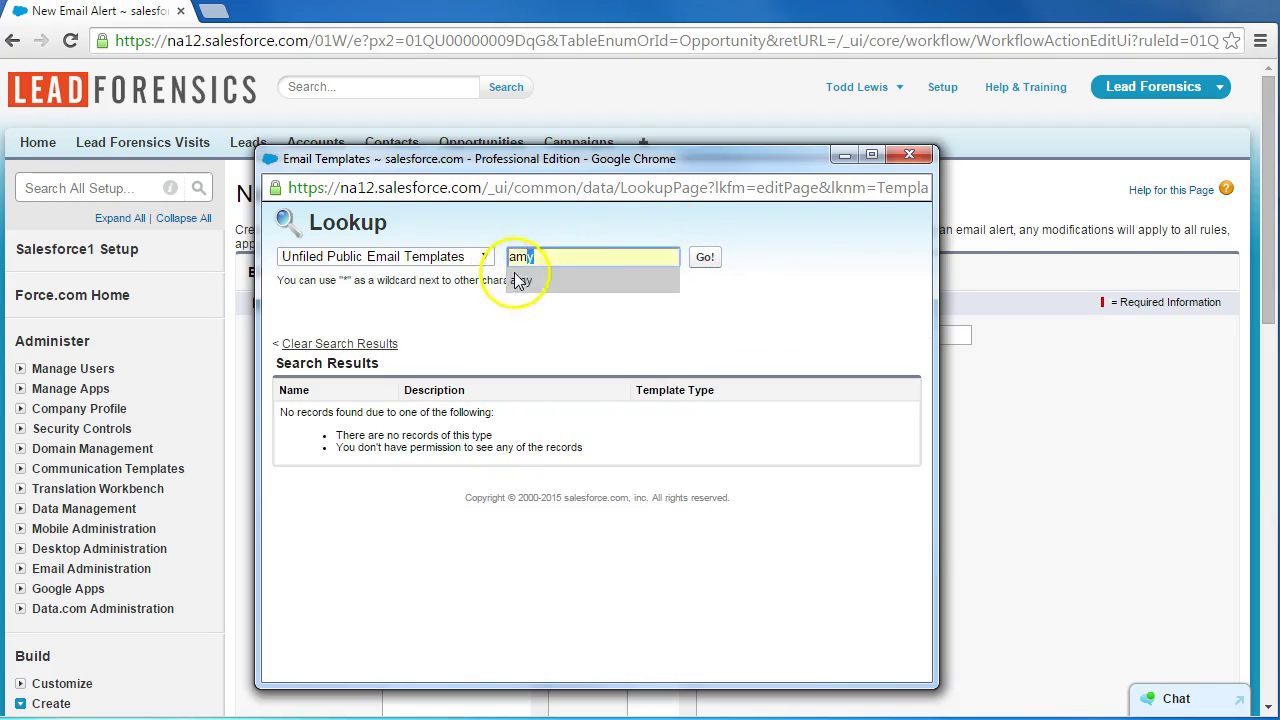
key(BackSpace)
key(BackSpace)
key(BackSpace)
click(704, 257)
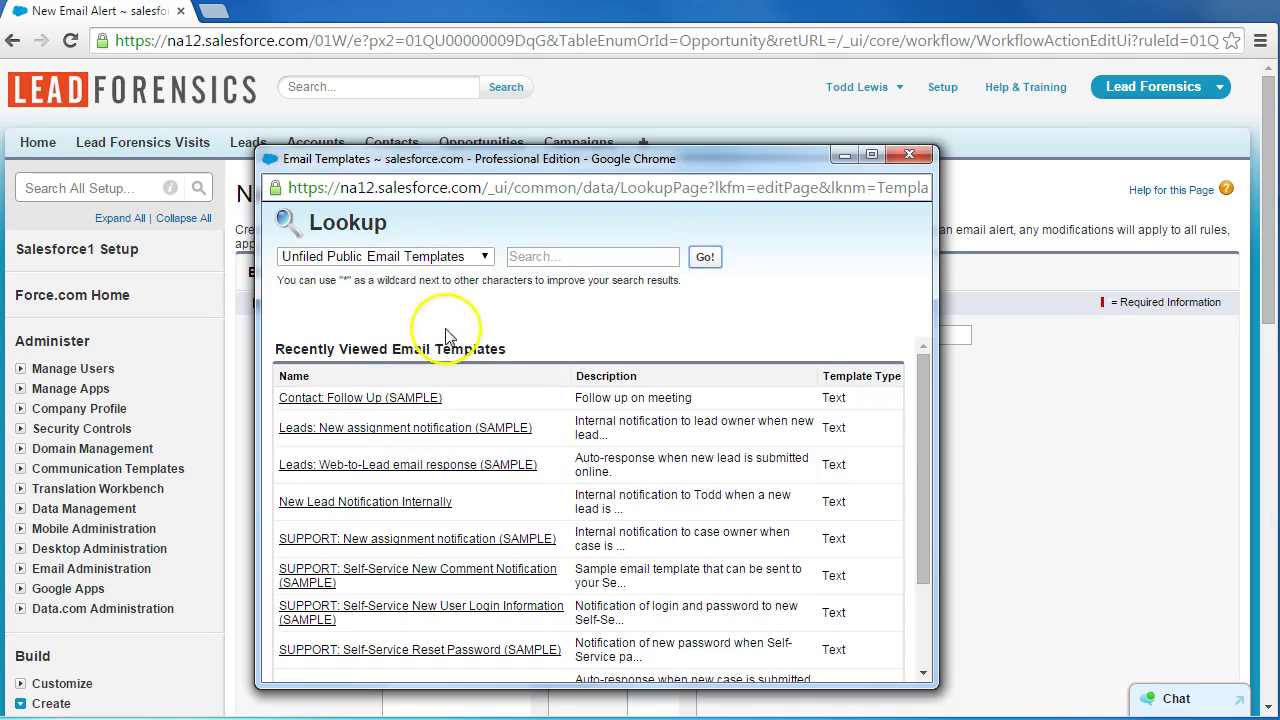
scroll(551, 429, down, 2)
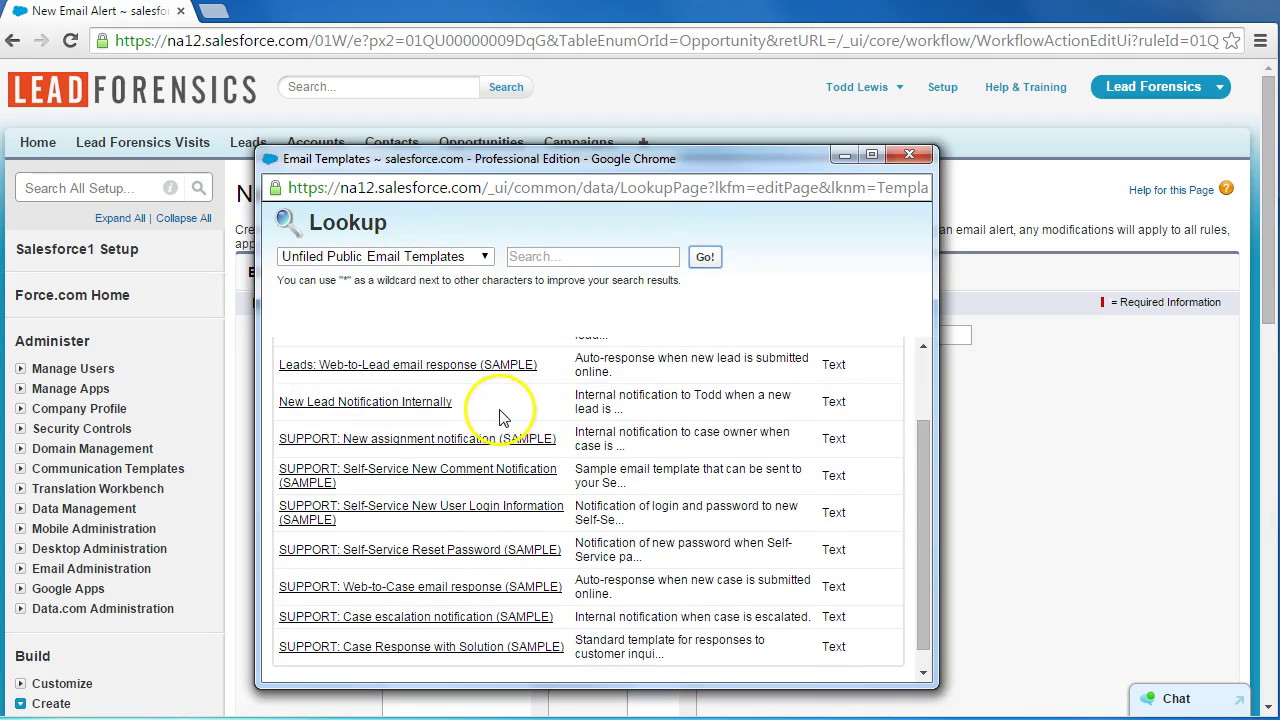
scroll(502, 412, down, 1)
scroll(500, 430, up, 3)
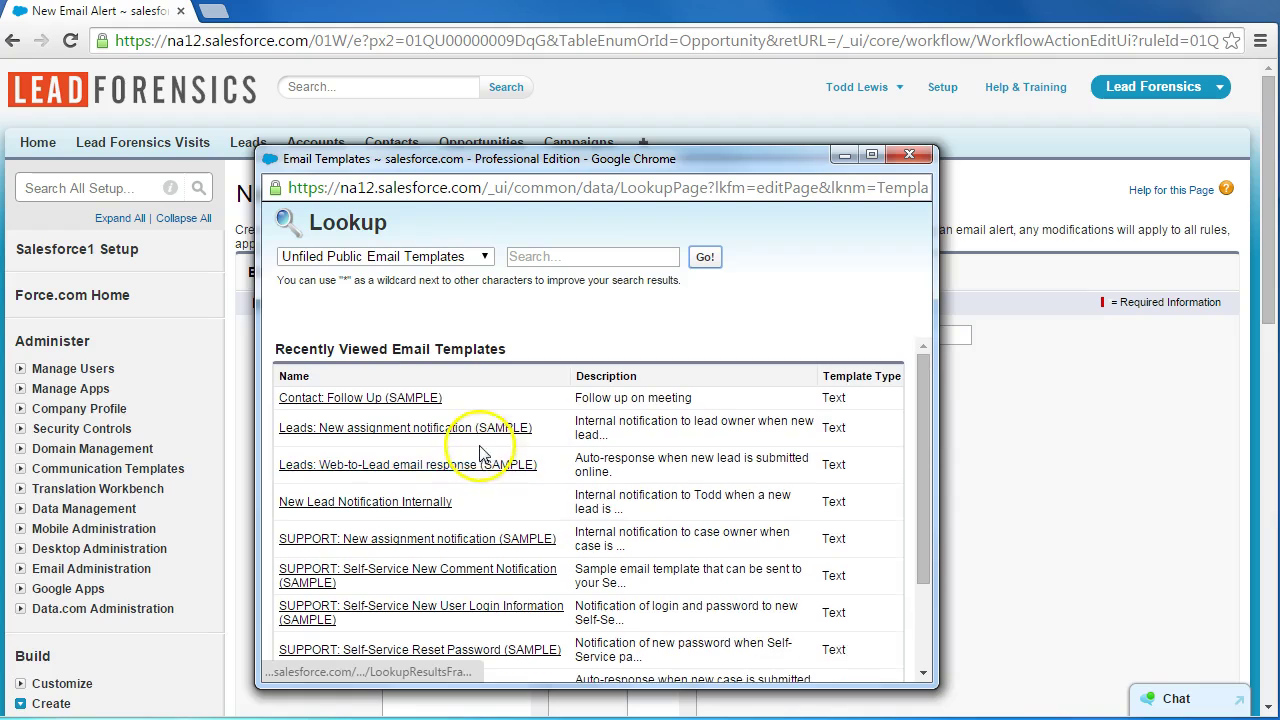
Pick Contact: Follow Up (SAMPLE) from the Unfiled Public Email Templates folder.
click(430, 257)
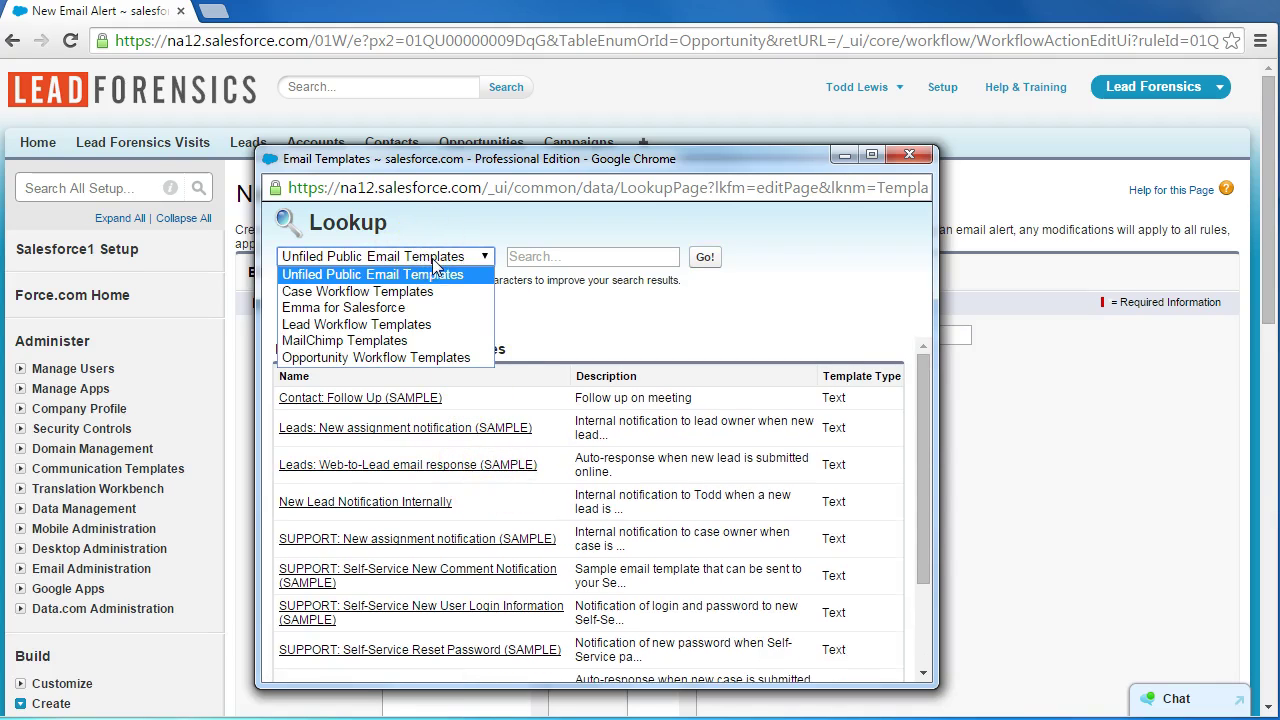
click(433, 265)
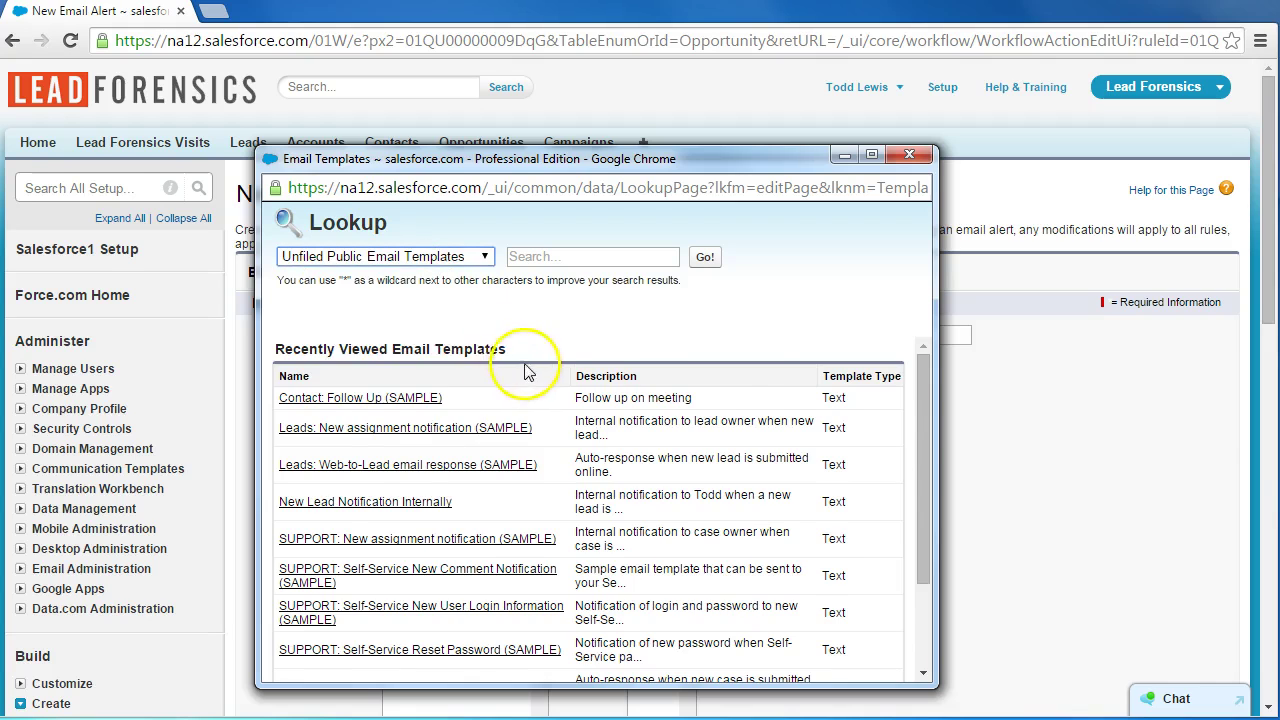
scroll(520, 366, down, 1)
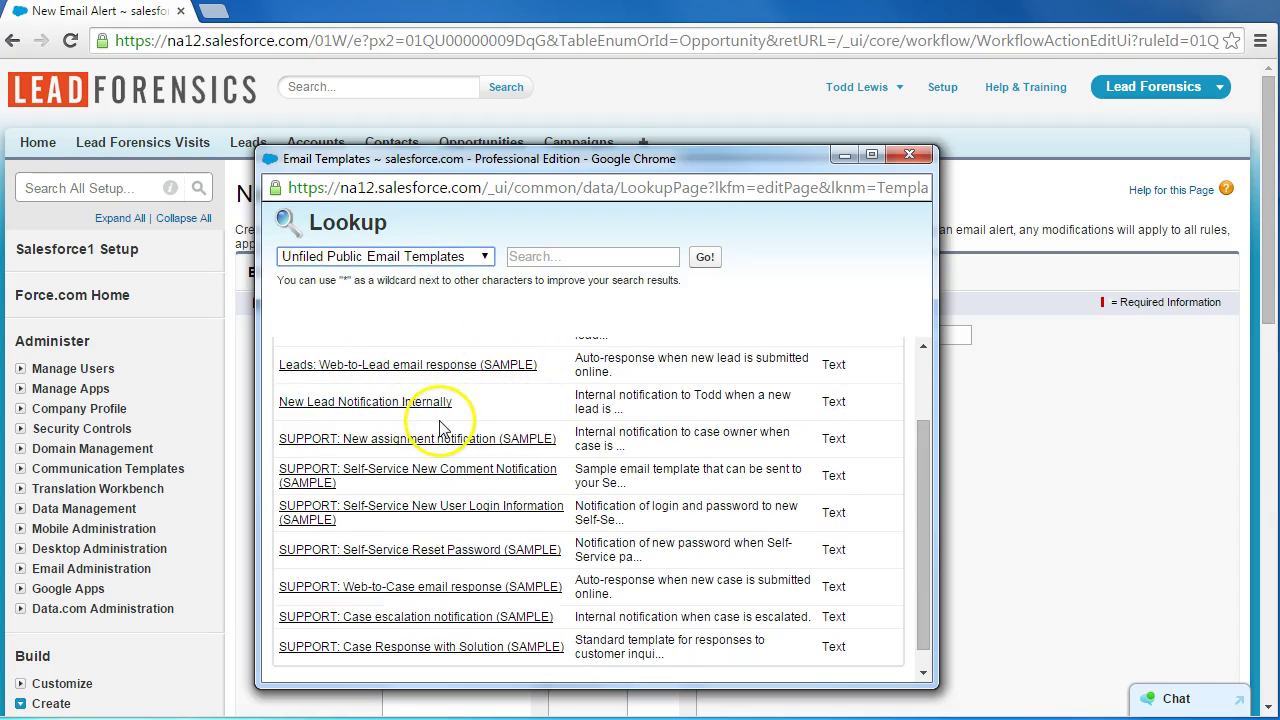
scroll(420, 455, up, 1)
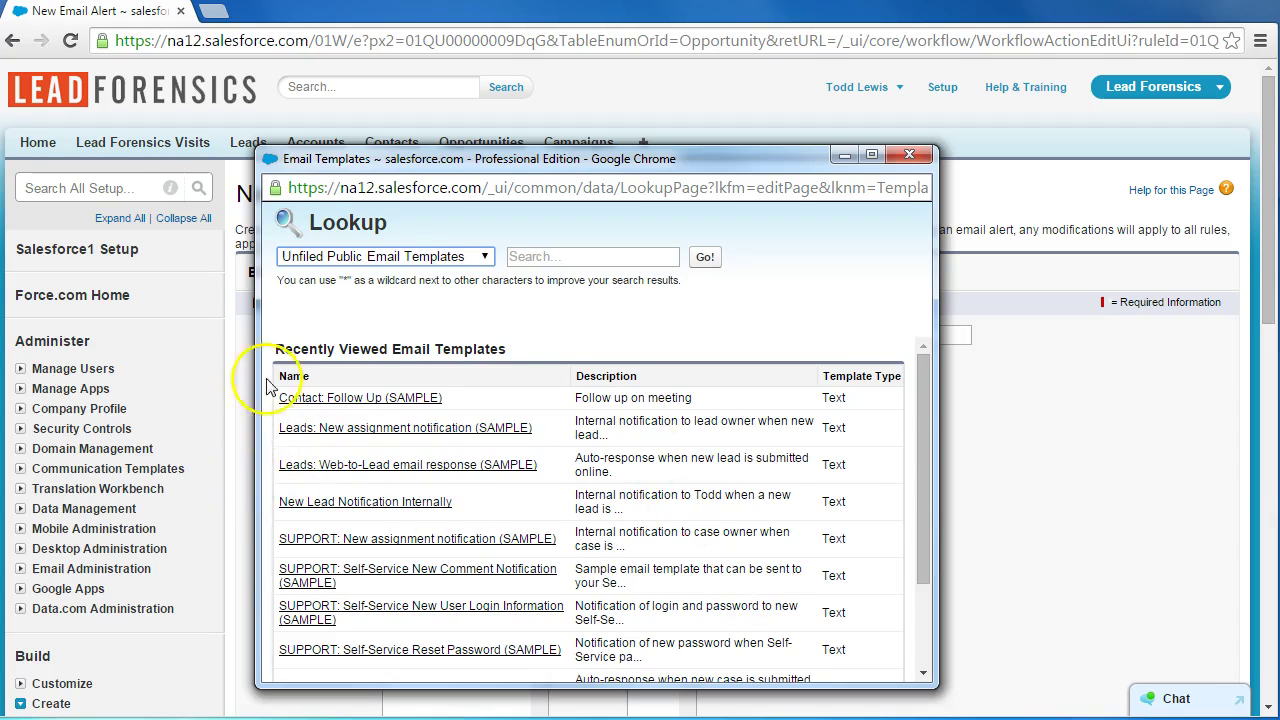
click(415, 398)
Move the first available user into the alert's Selected Recipients list.
click(613, 416)
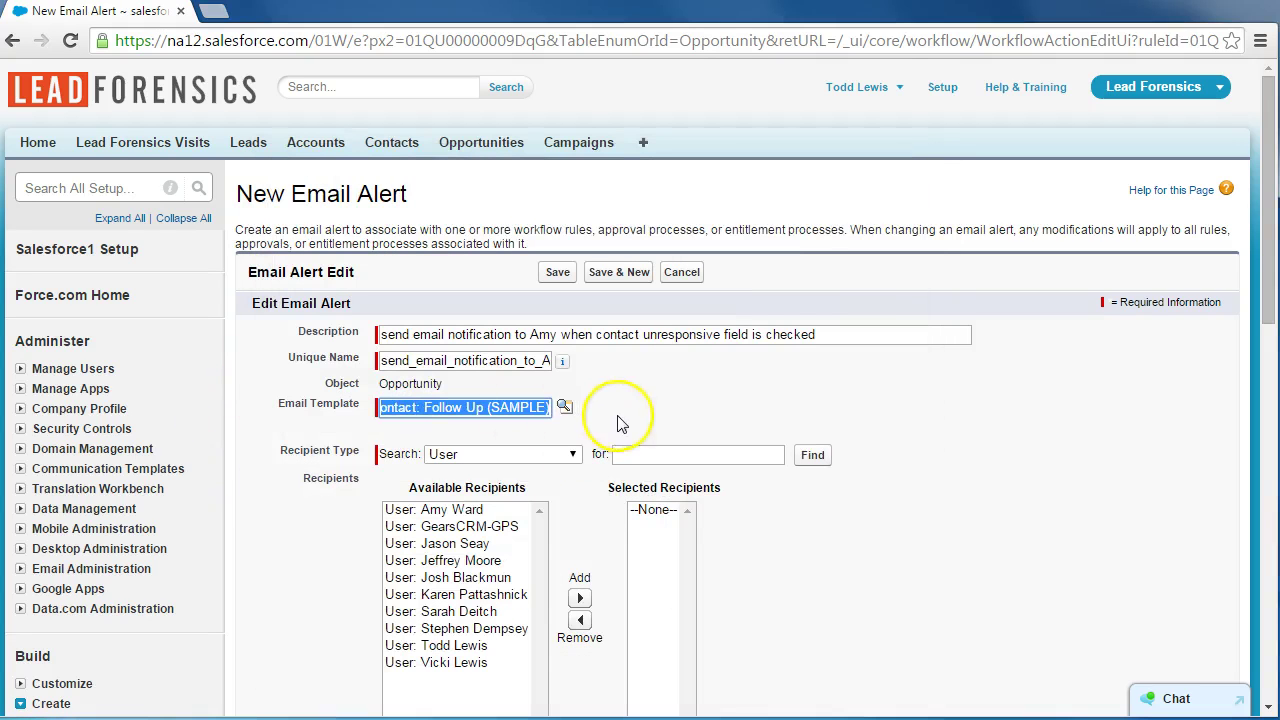
scroll(630, 410, down, 1)
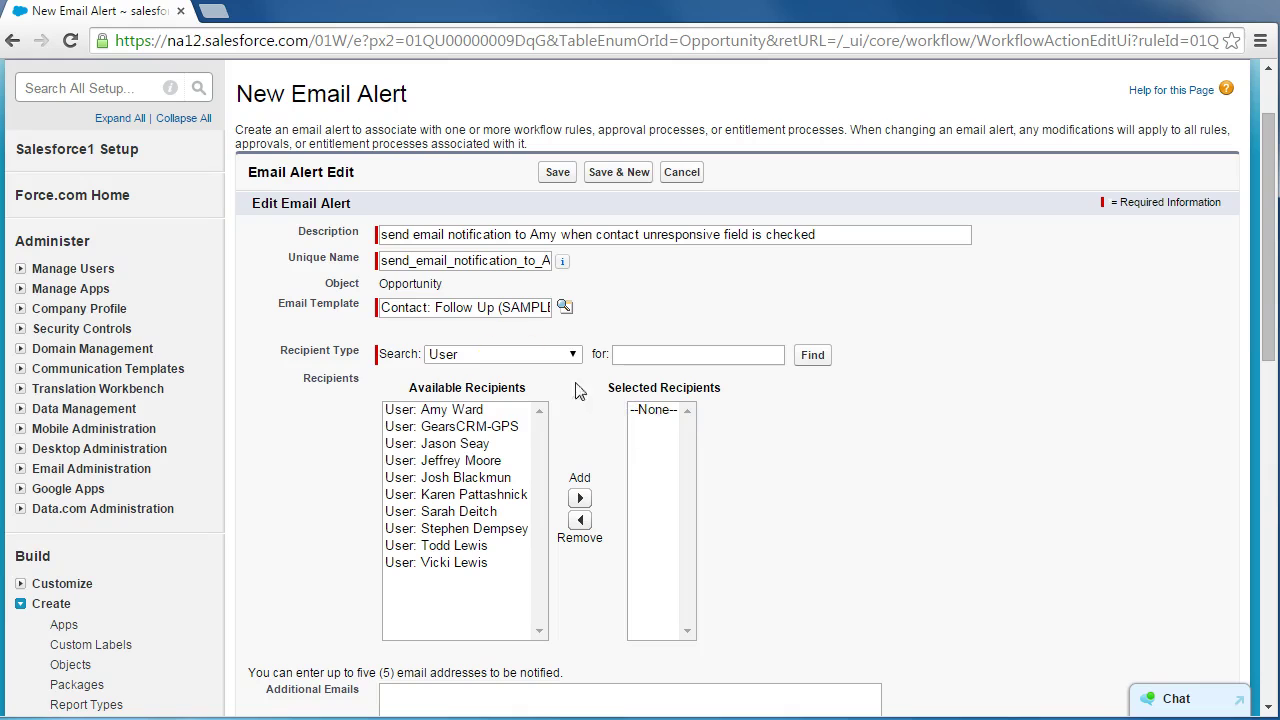
click(455, 411)
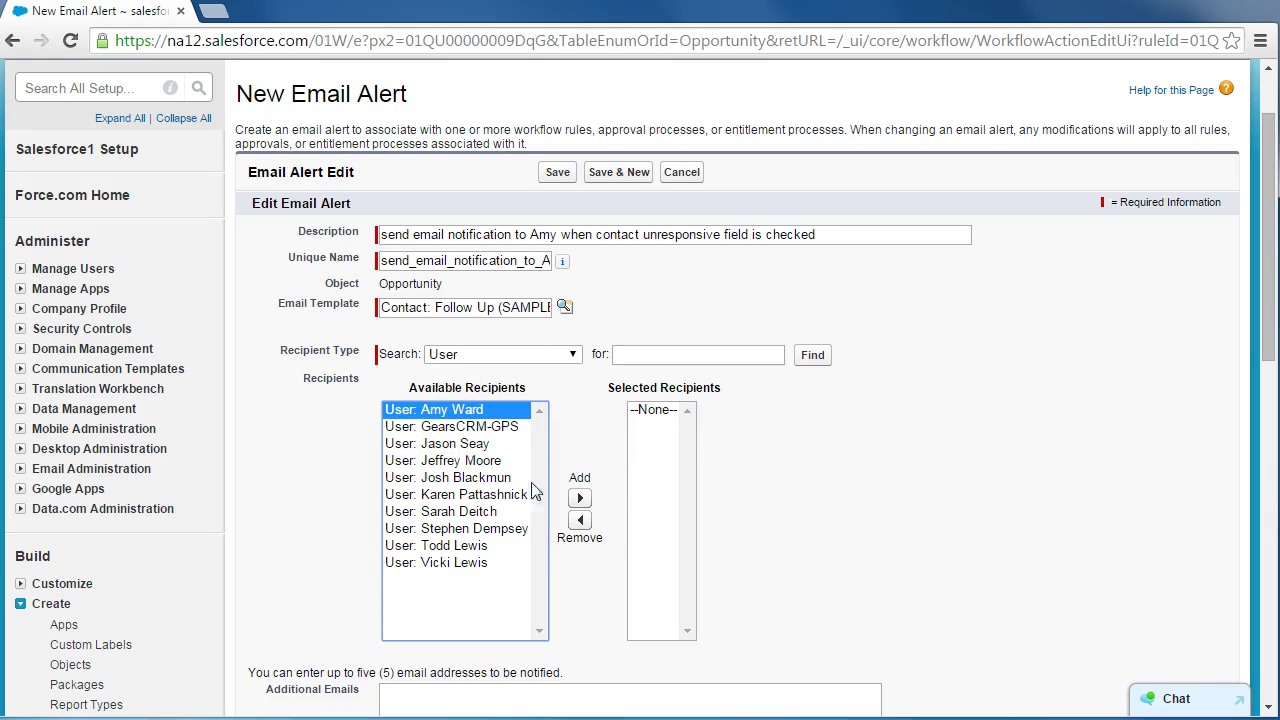
click(579, 498)
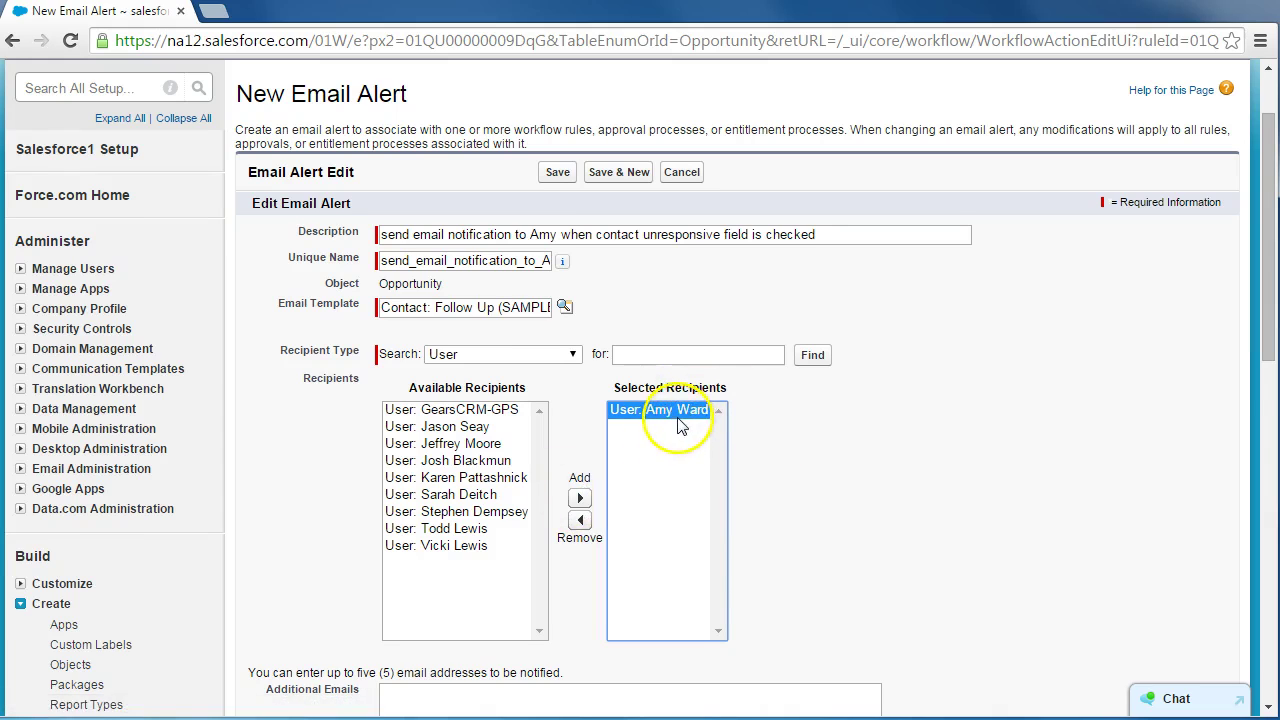
scroll(678, 425, down, 2)
click(543, 513)
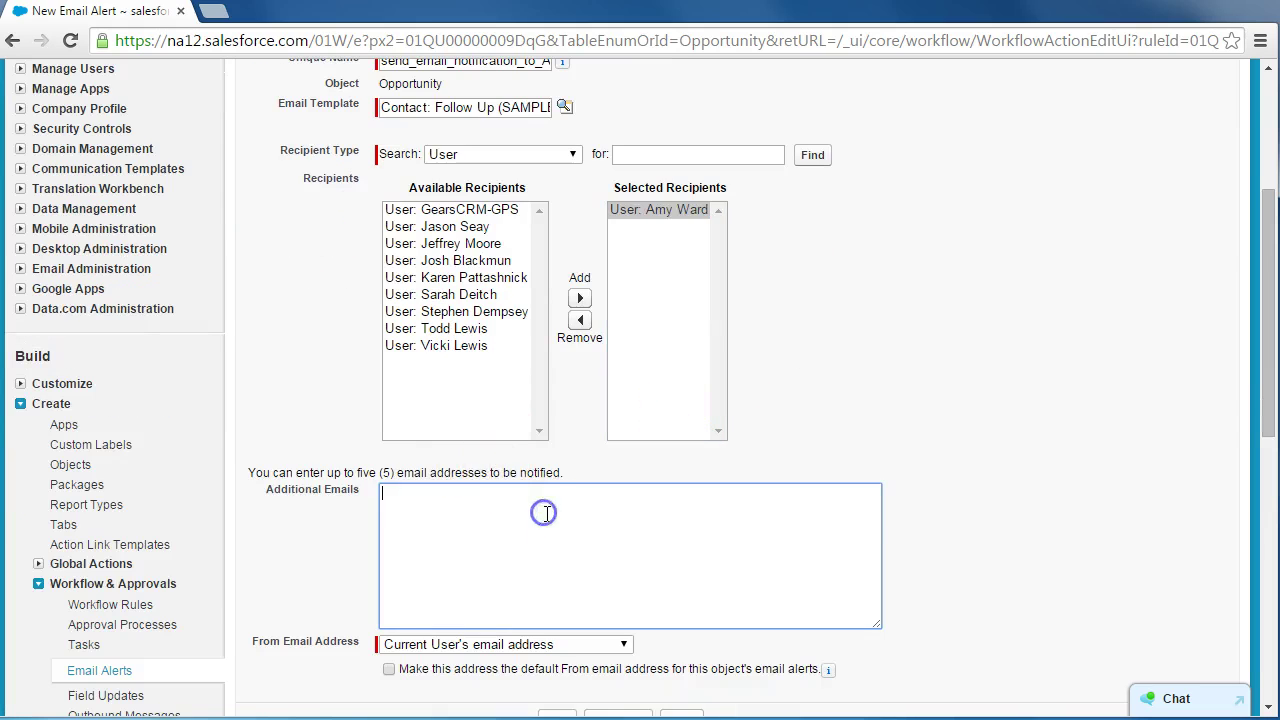
scroll(505, 545, down, 1)
scroll(491, 580, up, 2)
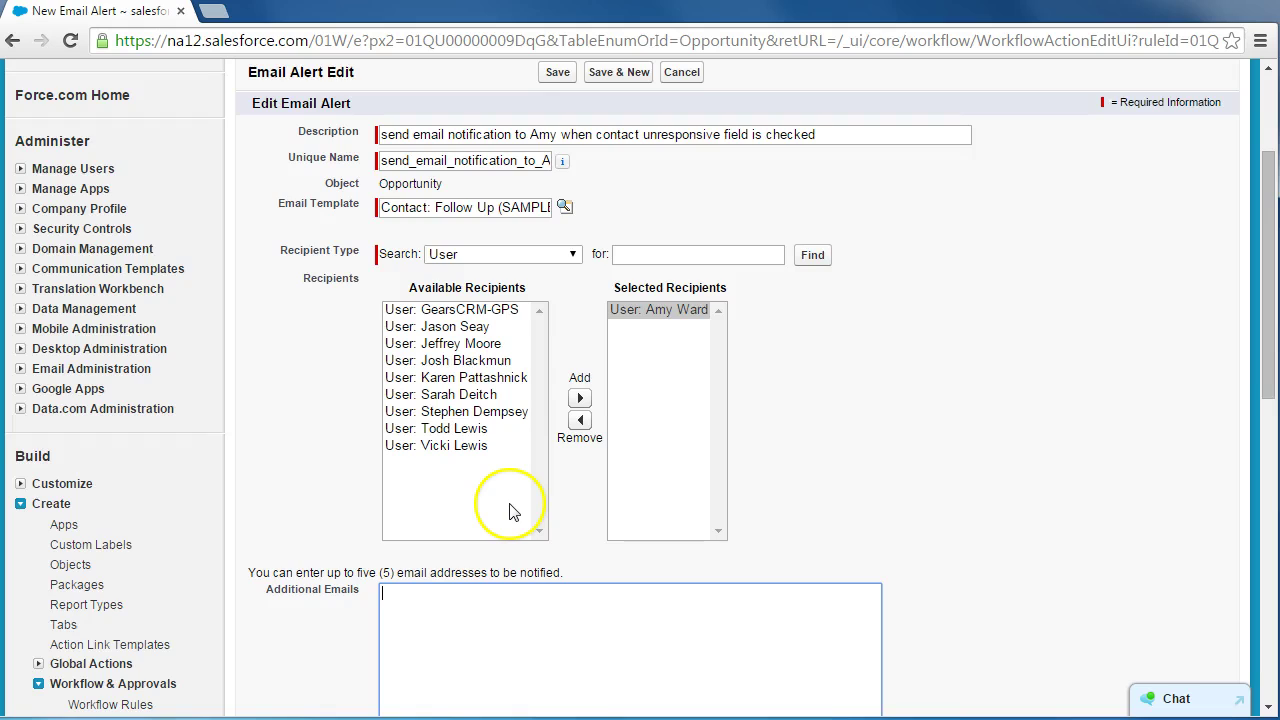
scroll(509, 512, down, 2)
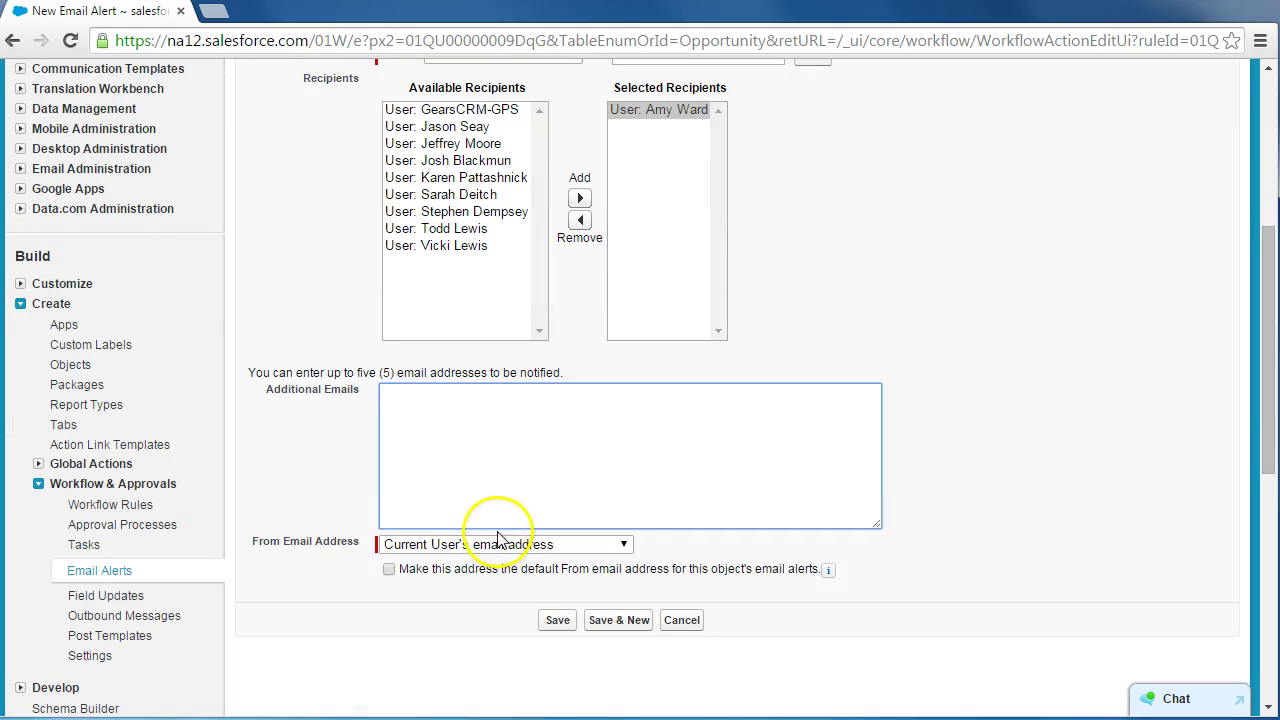
click(618, 627)
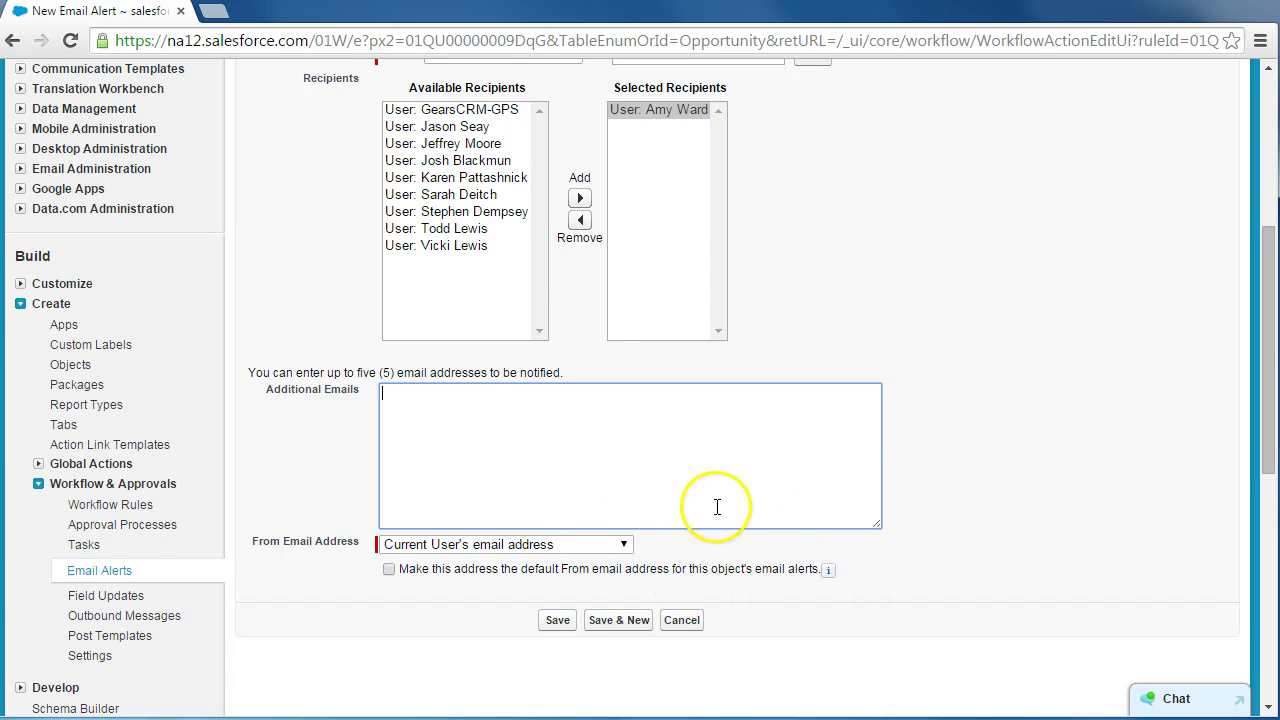
scroll(690, 515, up, 1)
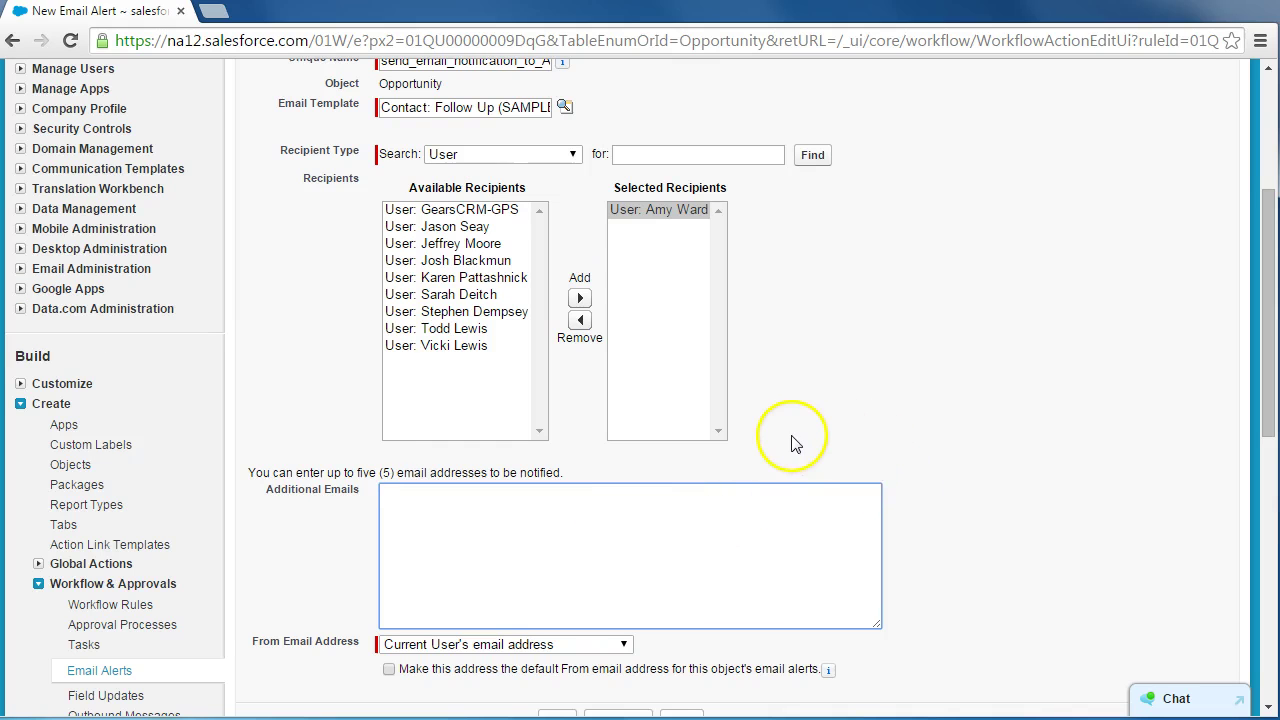
scroll(794, 436, up, 3)
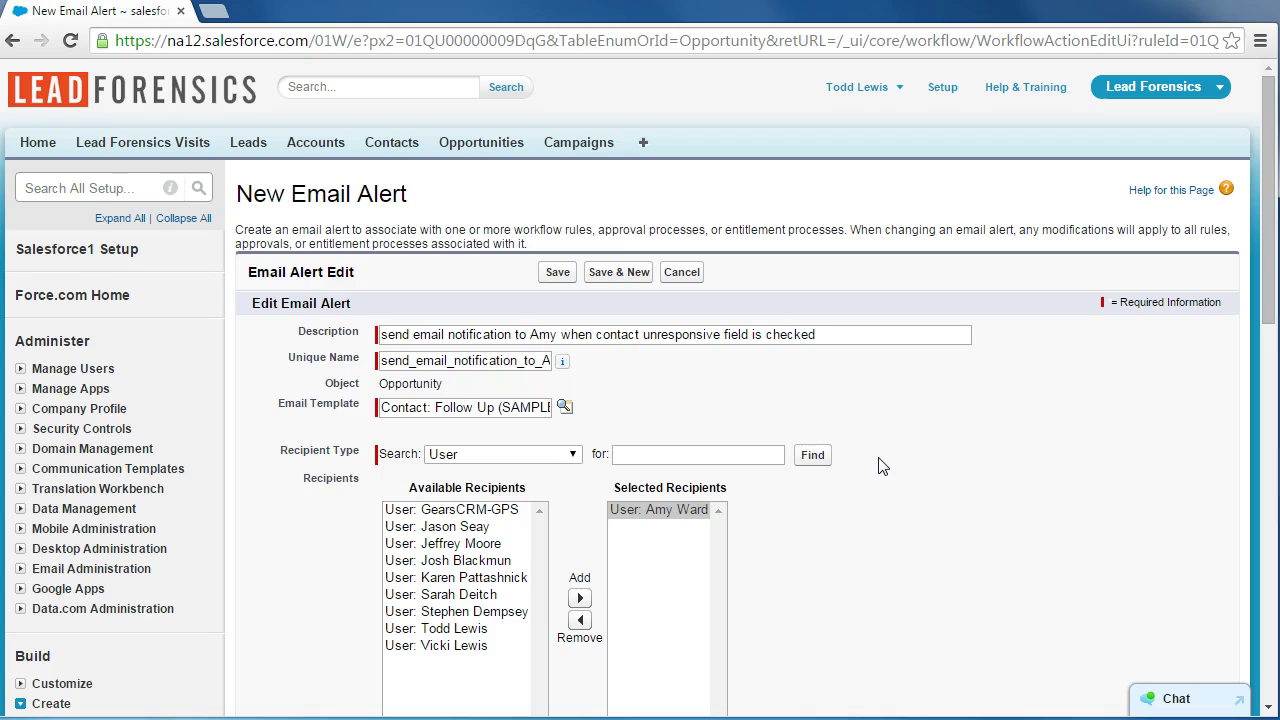
scroll(795, 436, down, 2)
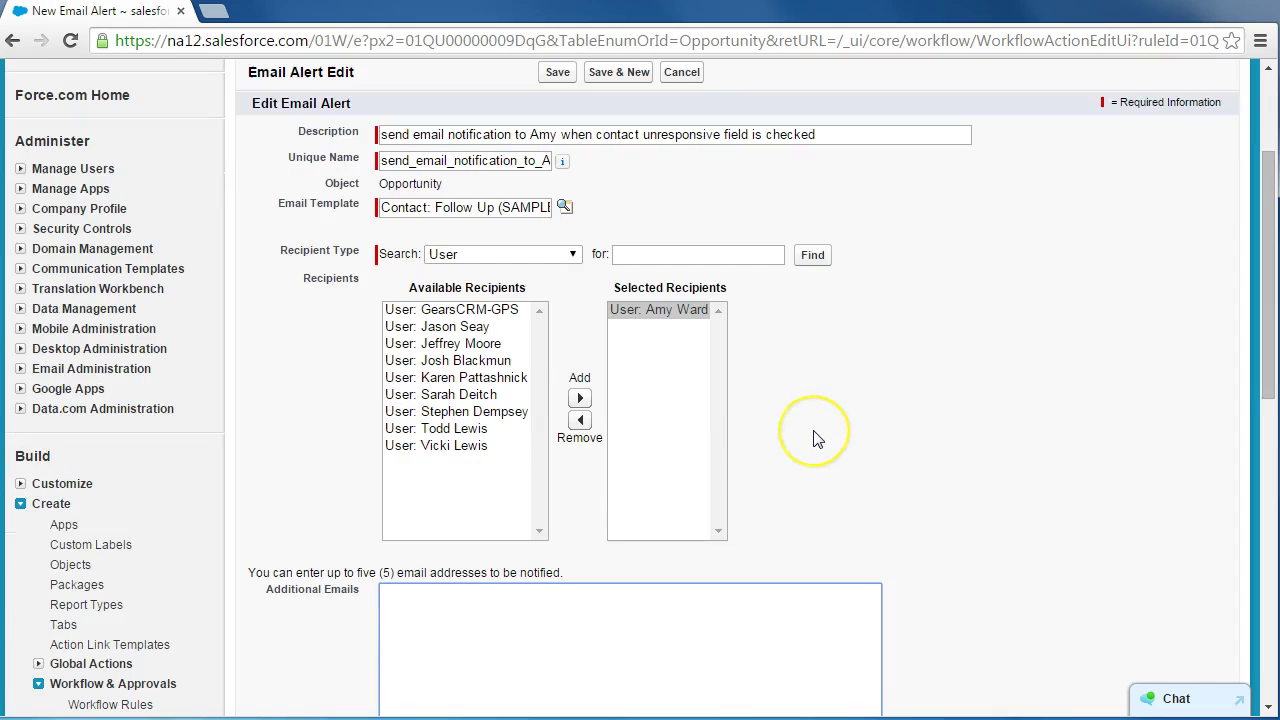
scroll(815, 440, up, 2)
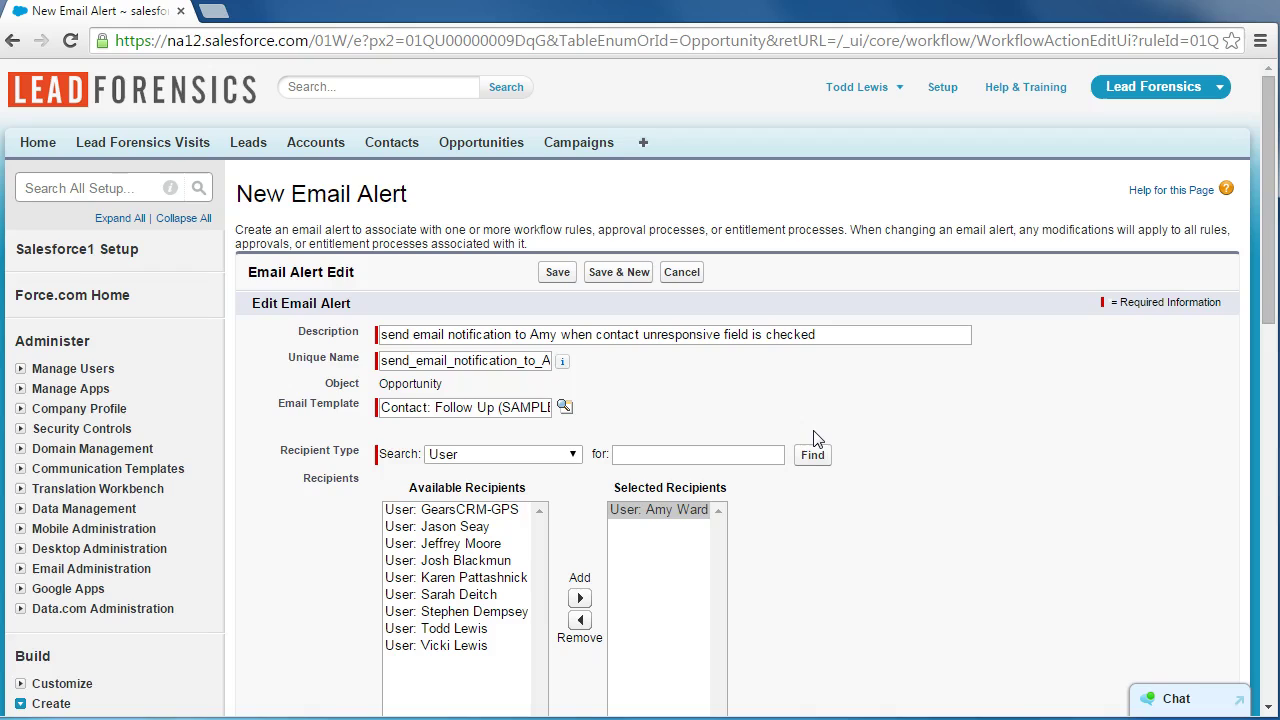
click(812, 452)
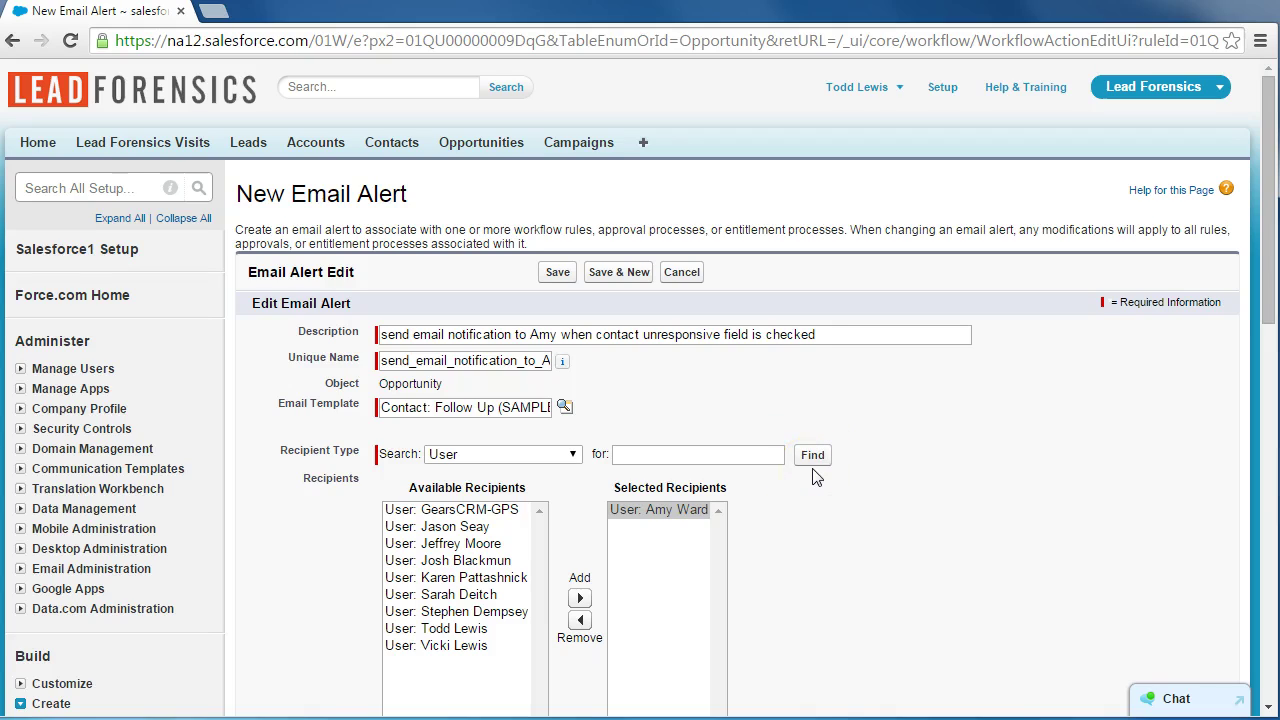